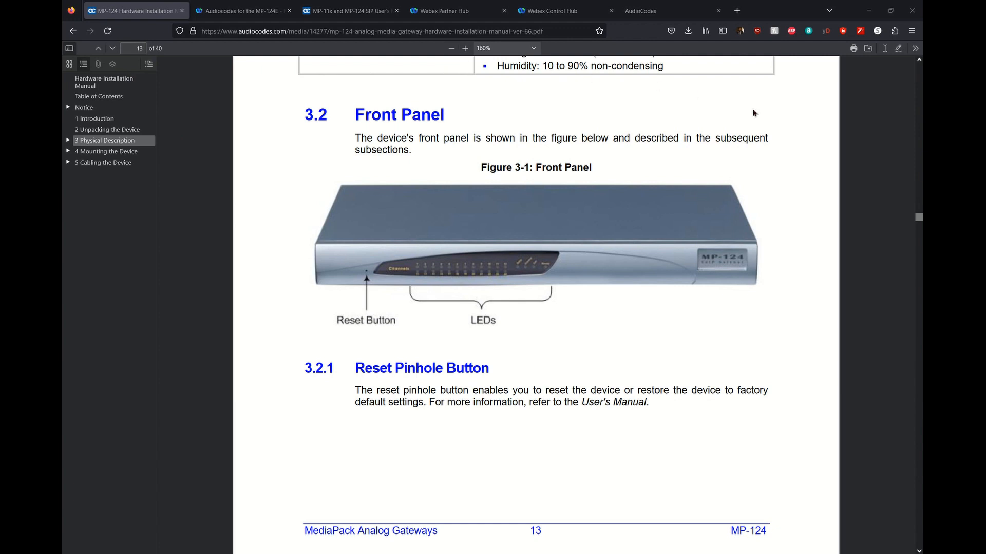
# Page the MP-124 manual to the Rear Panel section, then switch to the MP-124E reconfiguration article.
pyautogui.press('Right')
pyautogui.press('Right')
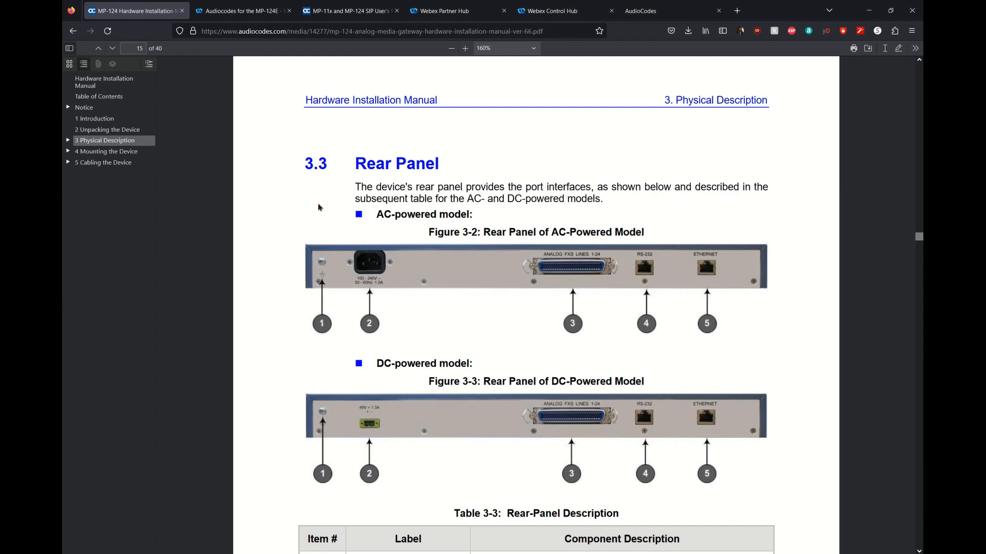
pyautogui.click(240, 11)
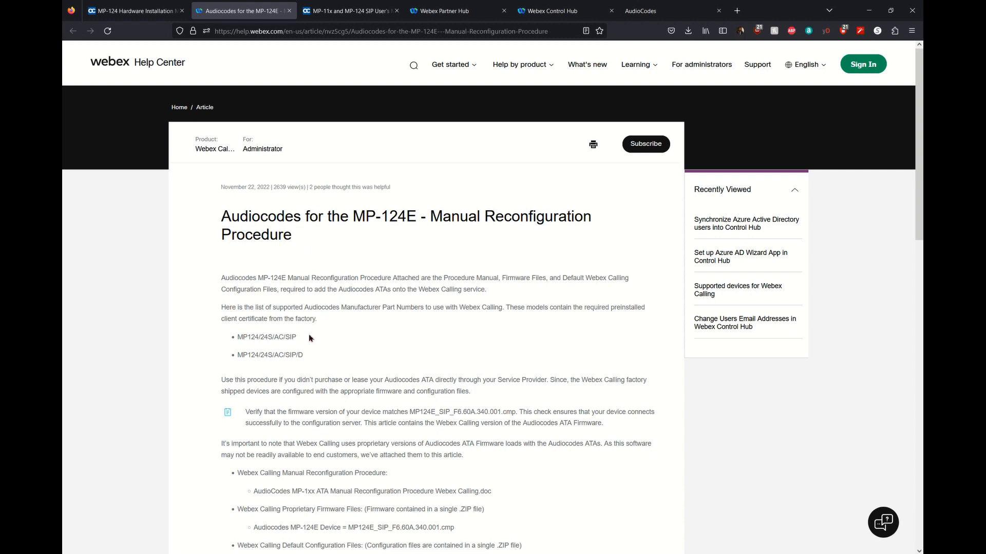
# Highlight the supported model numbers and the required firmware version and file name in the article.
pyautogui.scroll(-2, 310, 338)
pyautogui.moveTo(229, 278); pyautogui.dragTo(308, 295)
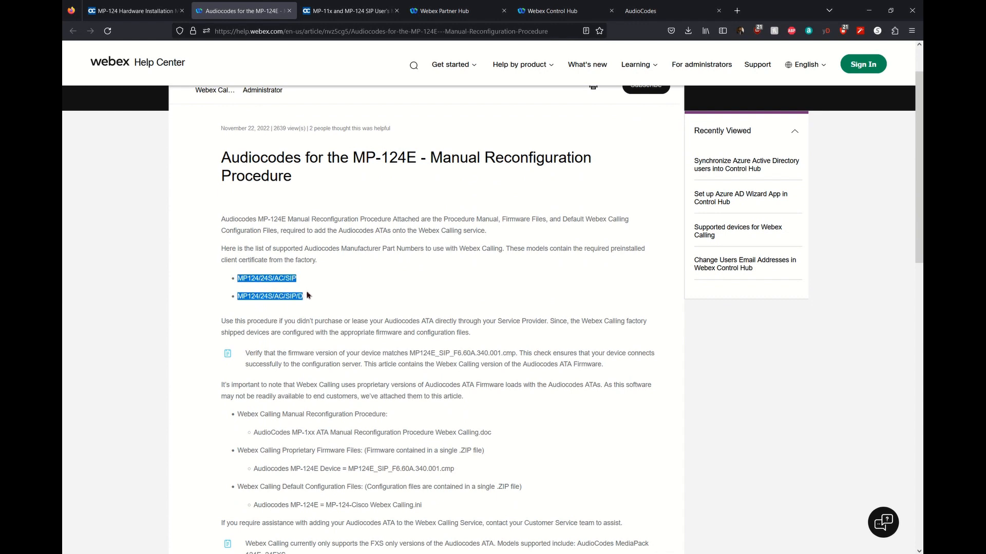
pyautogui.click(334, 304)
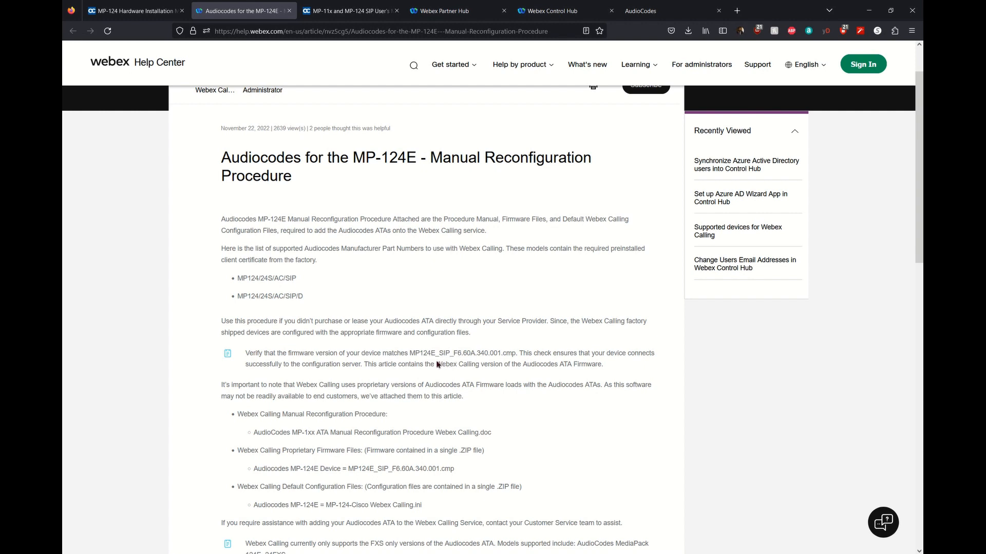
pyautogui.moveTo(457, 358); pyautogui.dragTo(518, 359)
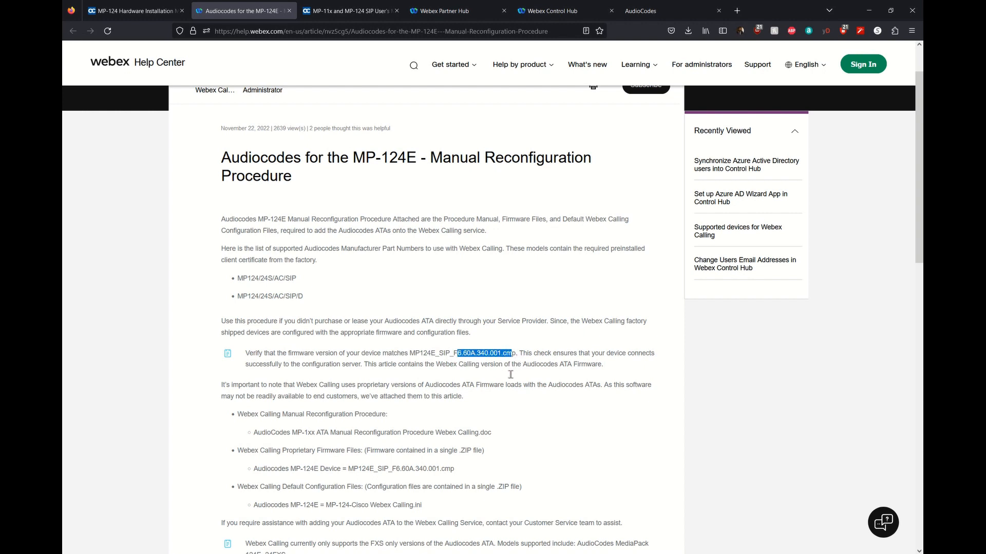
pyautogui.click(467, 363)
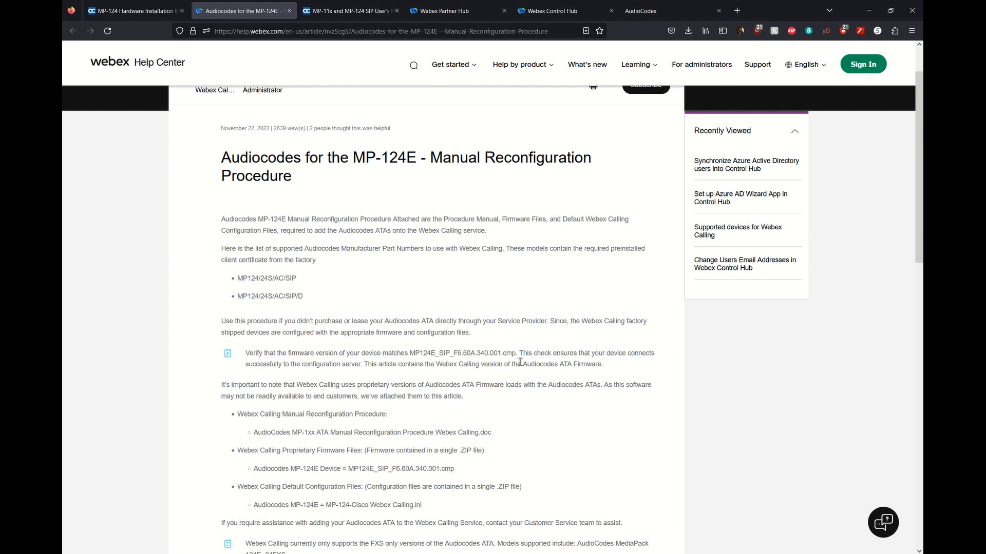
pyautogui.moveTo(516, 355); pyautogui.dragTo(436, 354)
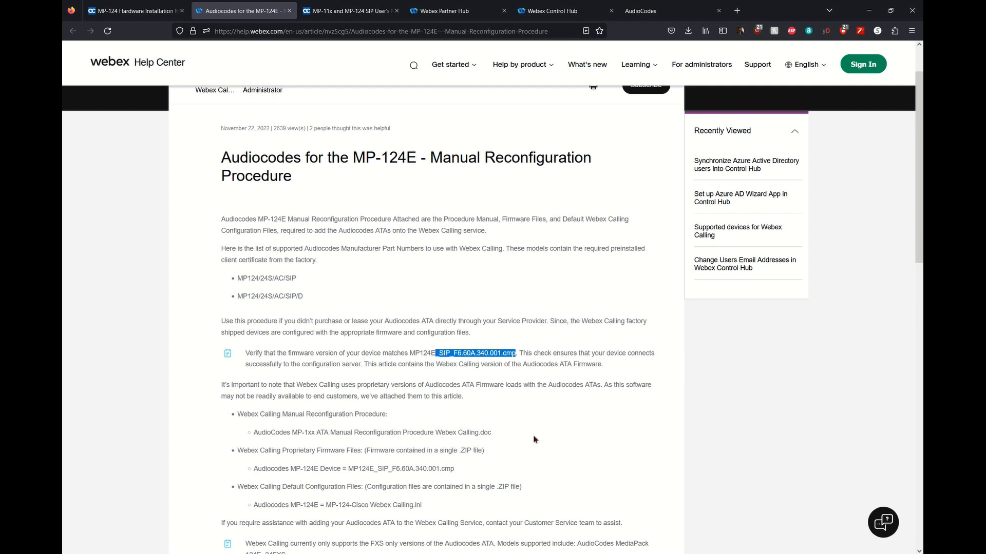
# Mark the manual reconfiguration procedure document and the MP-124-Cisco Webex Calling.ini file names.
pyautogui.scroll(-2, 534, 439)
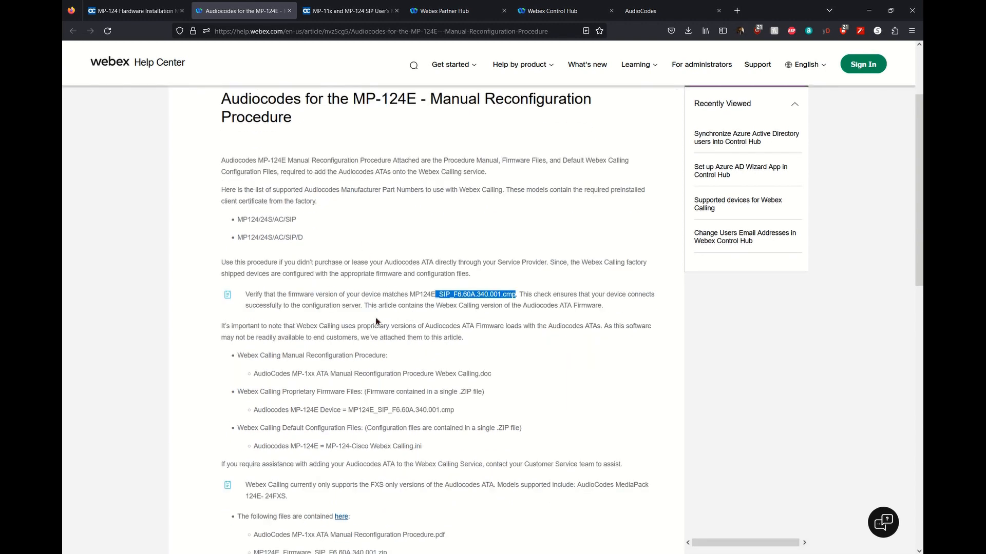
pyautogui.scroll(-4, 314, 396)
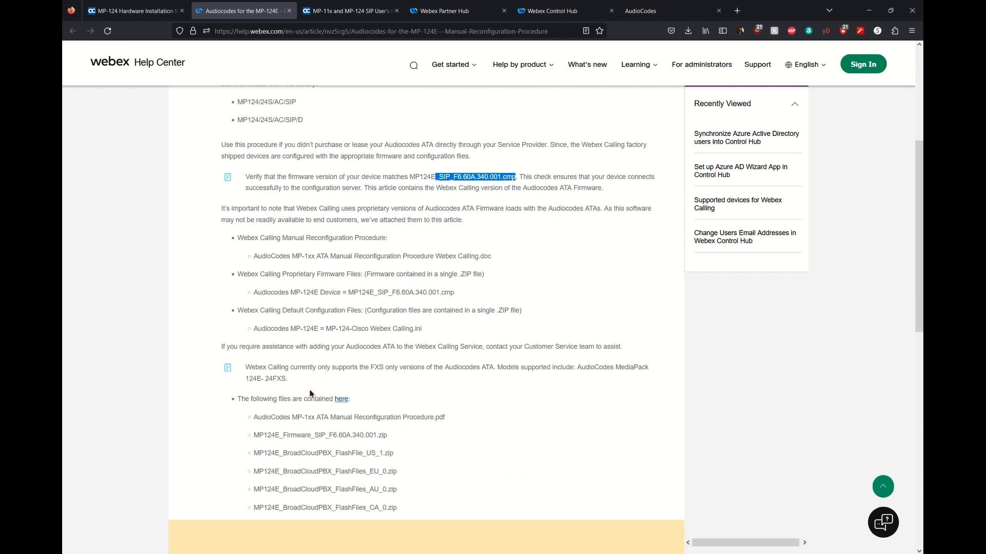
pyautogui.moveTo(330, 264); pyautogui.dragTo(490, 263)
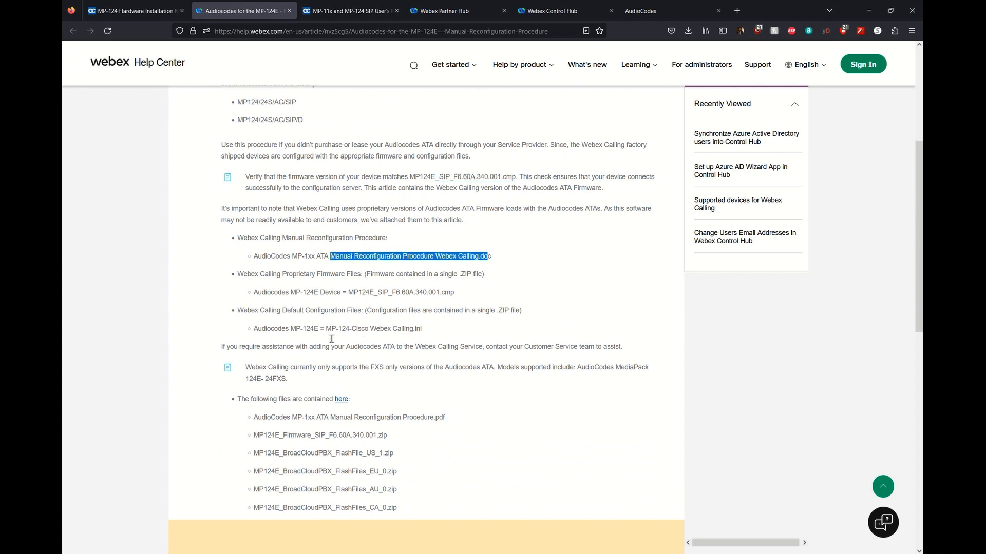
pyautogui.click(433, 332)
pyautogui.moveTo(421, 333); pyautogui.dragTo(325, 333)
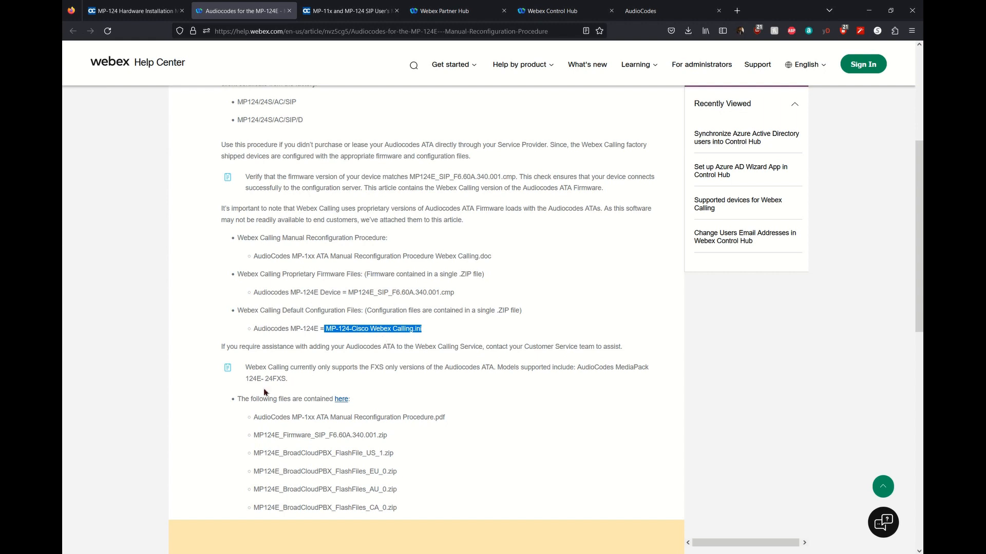
pyautogui.scroll(-1, 264, 392)
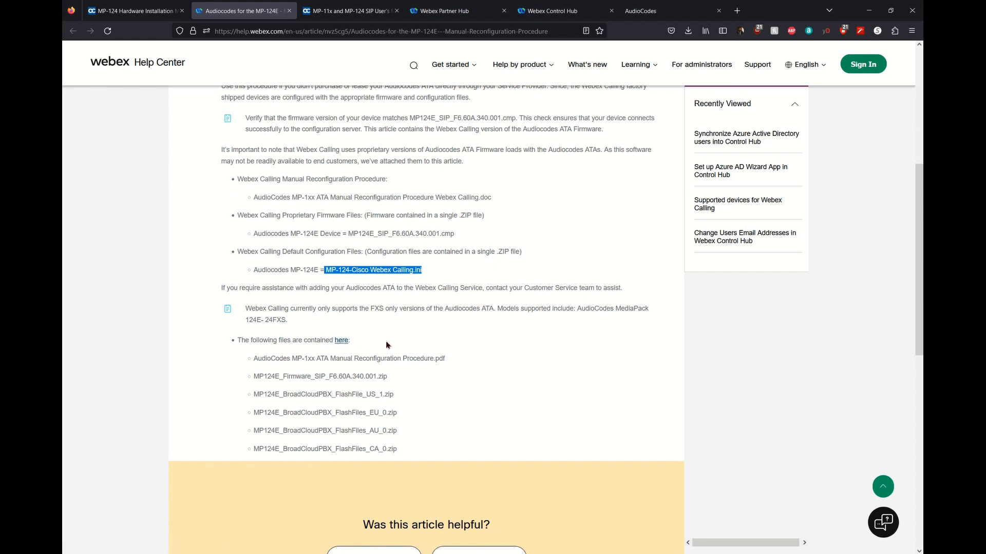
pyautogui.click(229, 549)
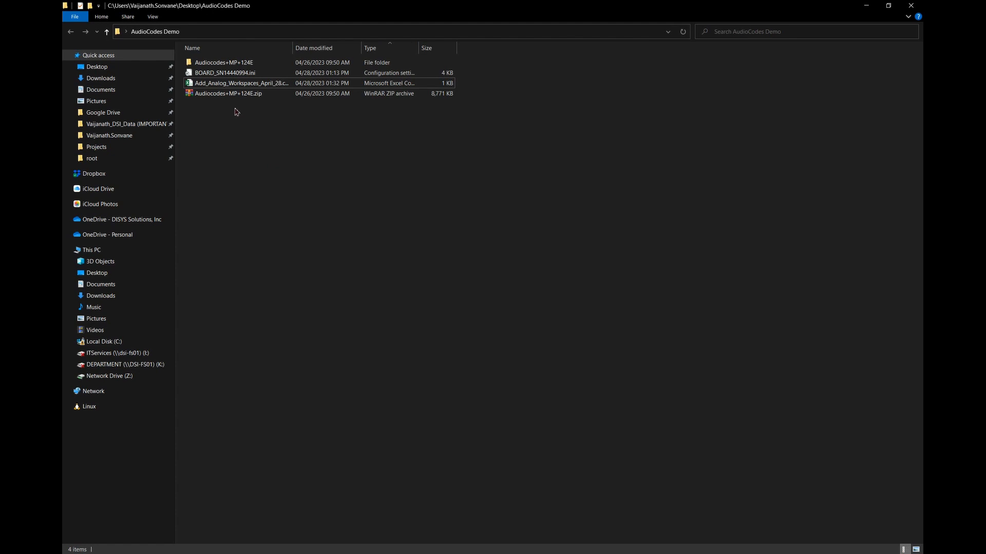
# Open the nested Audiocodes+MP+124E folders and widen the Name column to read the firmware zip and procedure PDF.
pyautogui.doubleClick(240, 65)
pyautogui.doubleClick(240, 62)
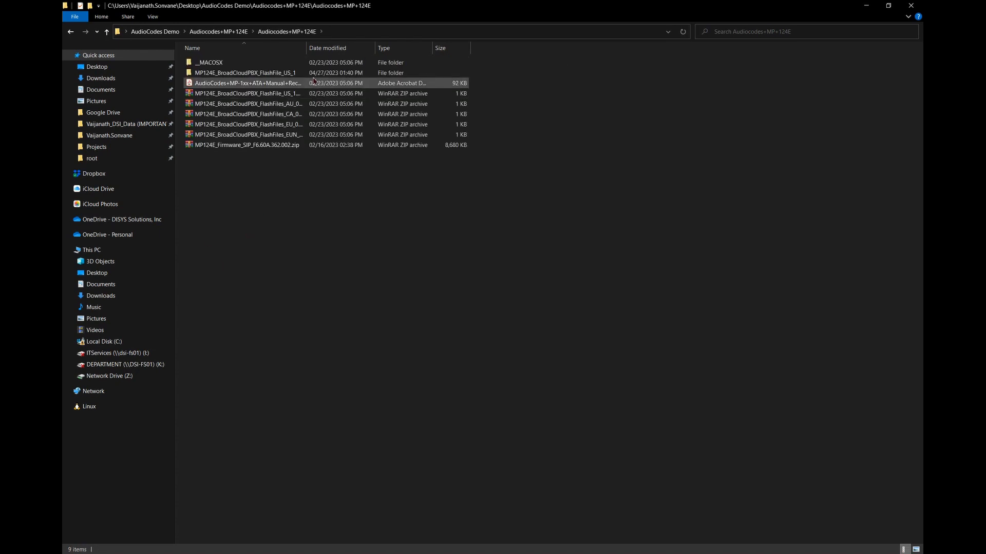
pyautogui.doubleClick(306, 49)
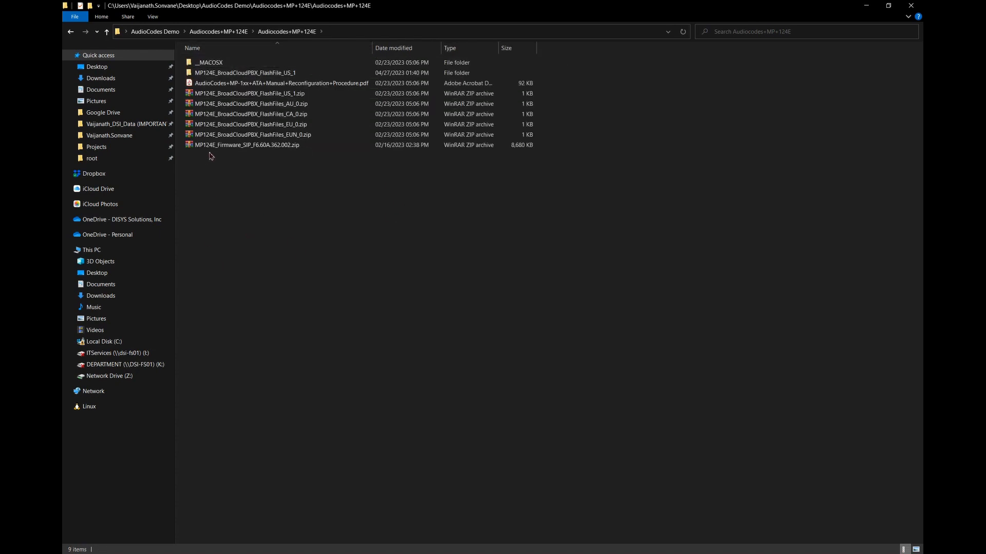
pyautogui.click(239, 149)
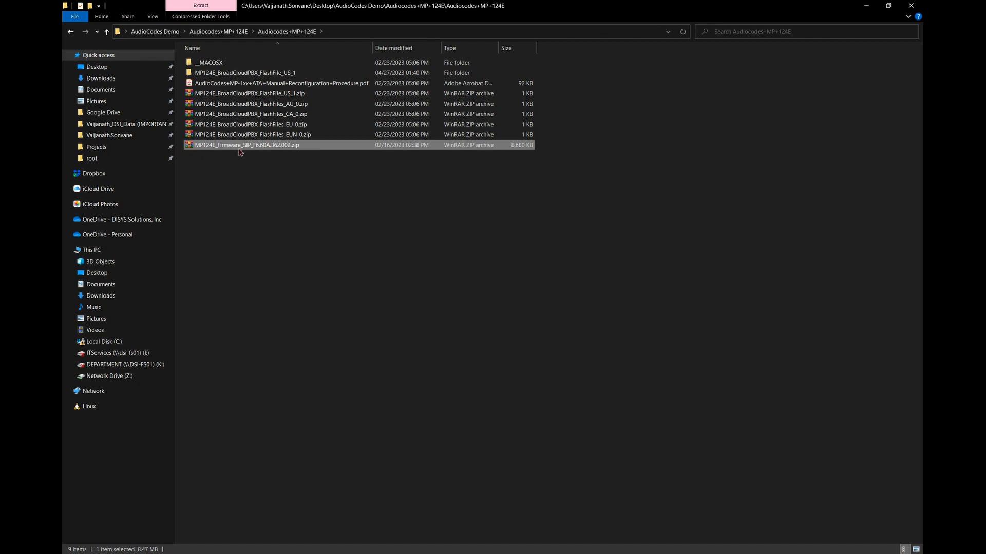
pyautogui.click(245, 85)
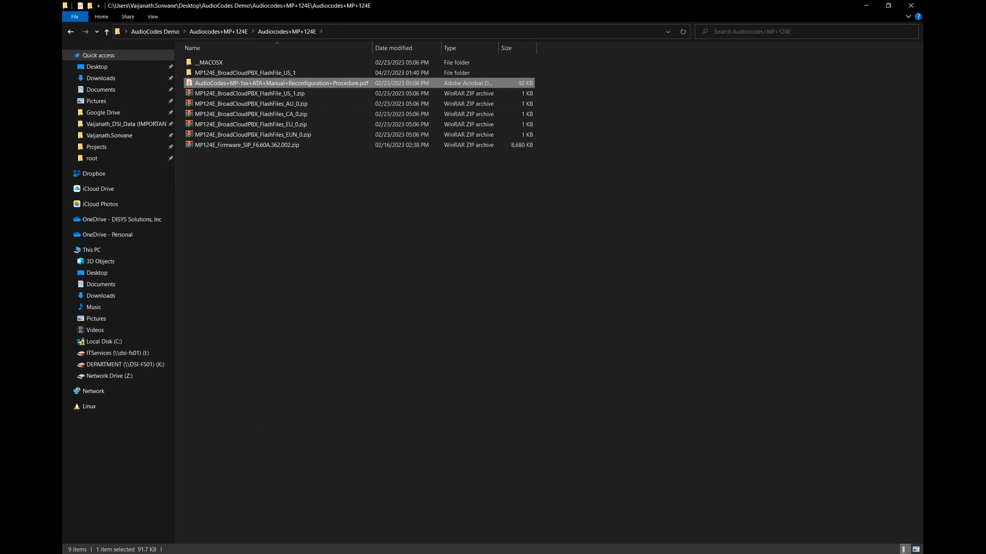
# Open the MP124E_BroadCloudPBX_FlashFile_US_1 folder, which holds only MP-124E-DMS-Flash.ini.
pyautogui.click(261, 519)
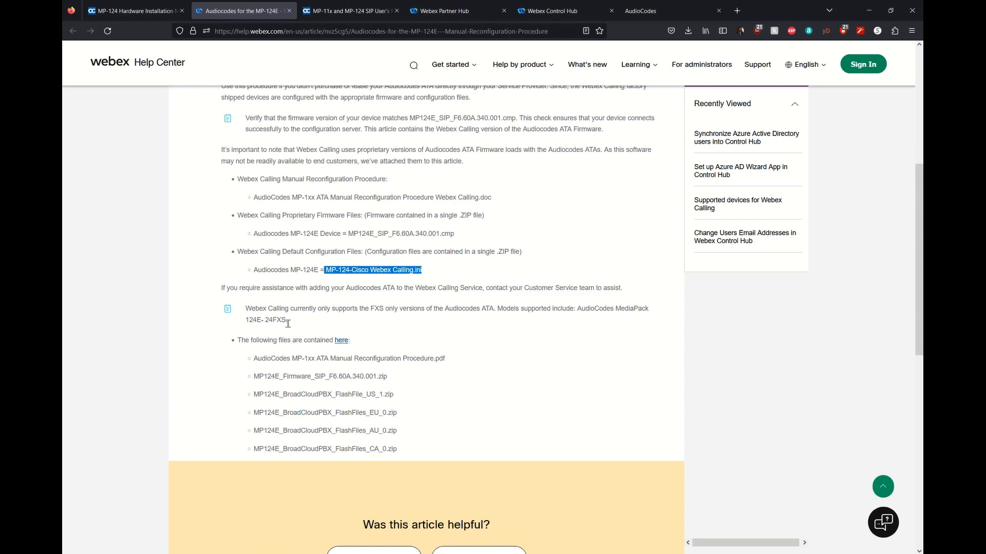
pyautogui.click(266, 553)
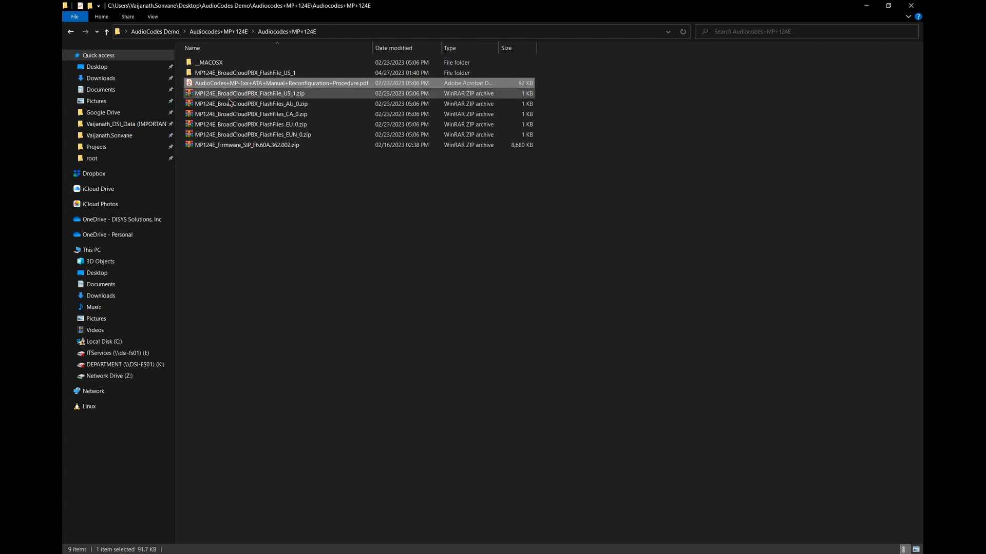
pyautogui.click(245, 207)
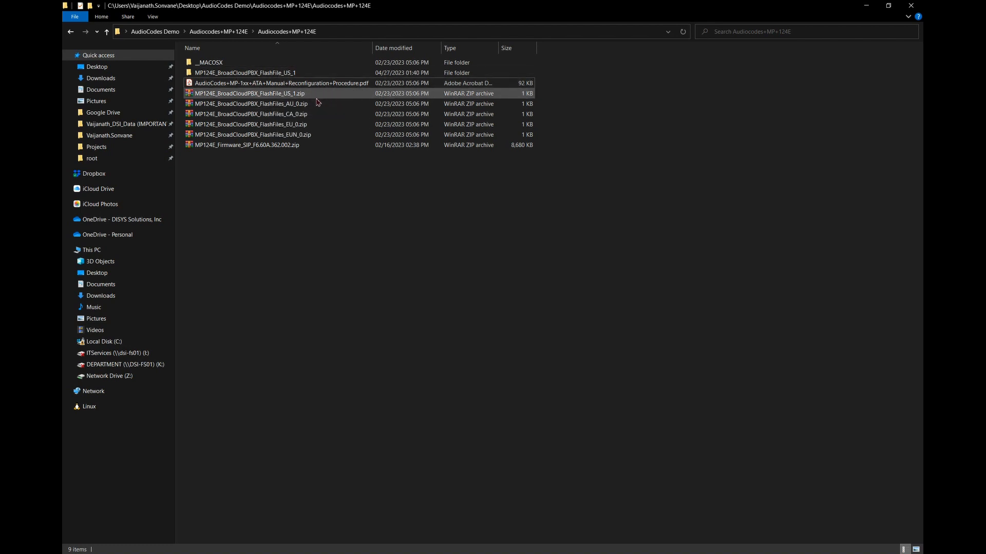
pyautogui.doubleClick(279, 74)
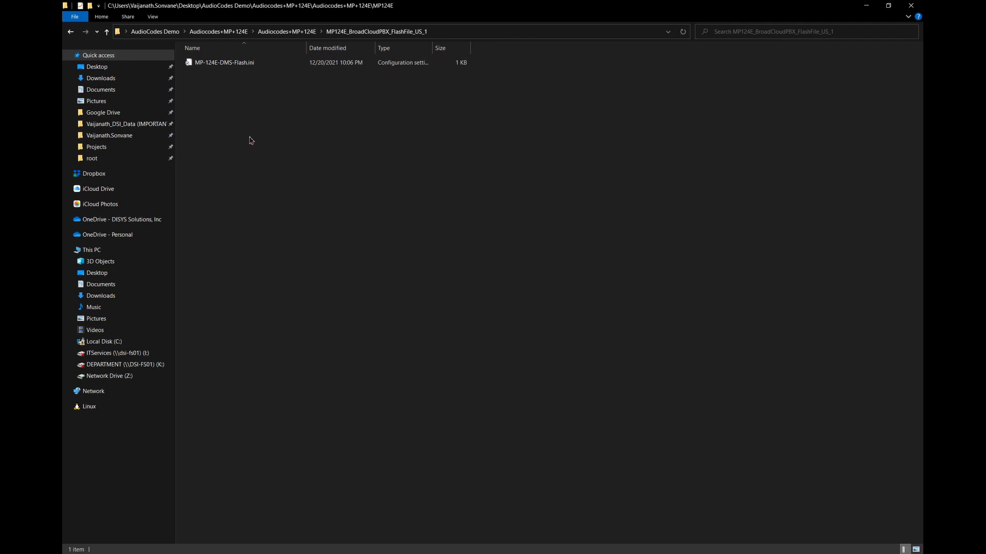
pyautogui.moveTo(236, 81); pyautogui.dragTo(225, 63)
pyautogui.click(223, 129)
# Mark the firmware, MP-124-Cisco Webex Calling.ini and procedure .doc file names in the MP-124E article.
pyautogui.click(286, 553)
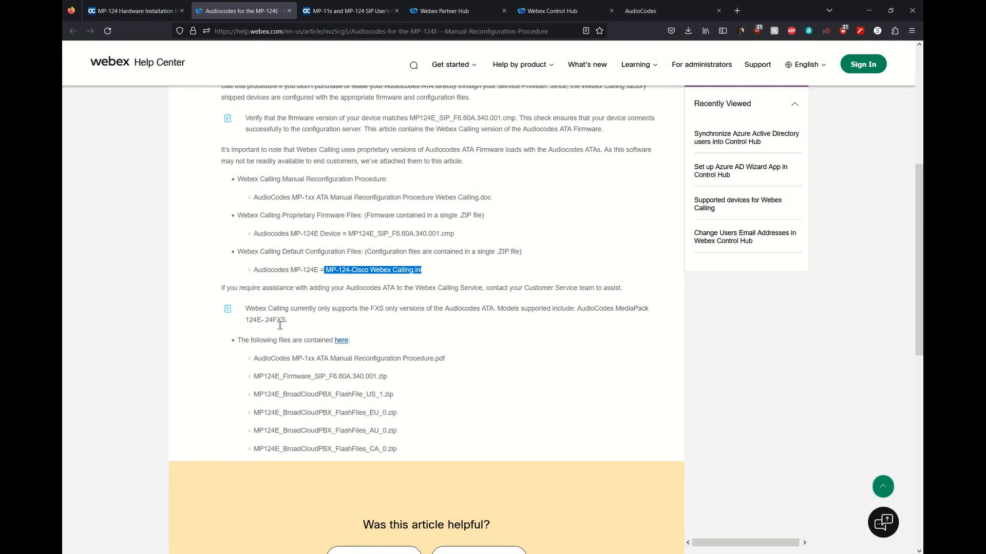
pyautogui.moveTo(348, 235); pyautogui.dragTo(458, 239)
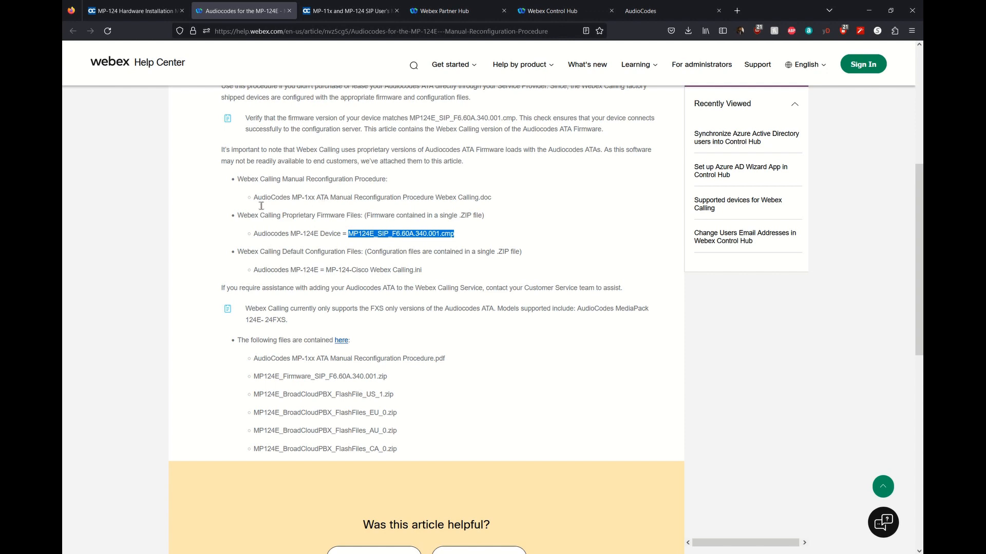
pyautogui.doubleClick(490, 200)
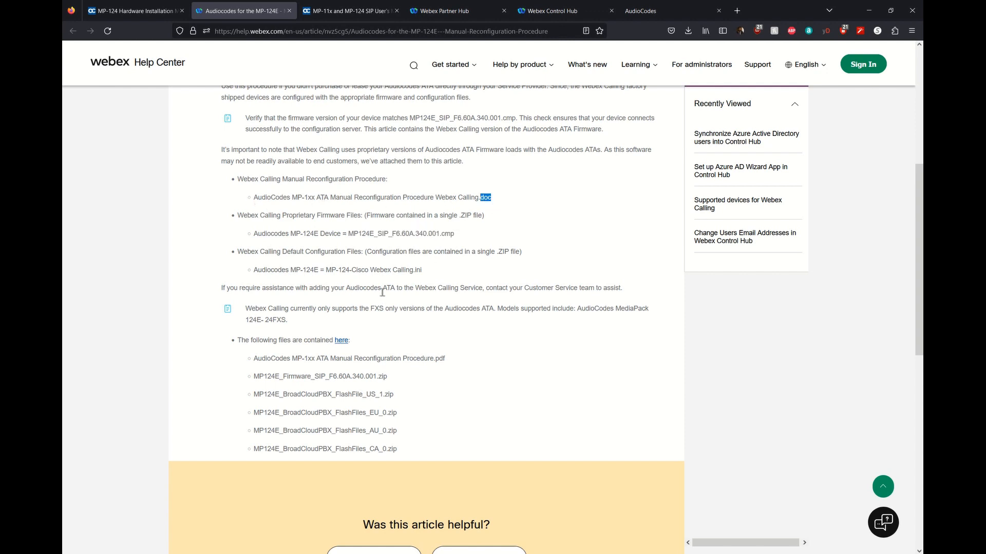
pyautogui.moveTo(327, 271); pyautogui.dragTo(432, 276)
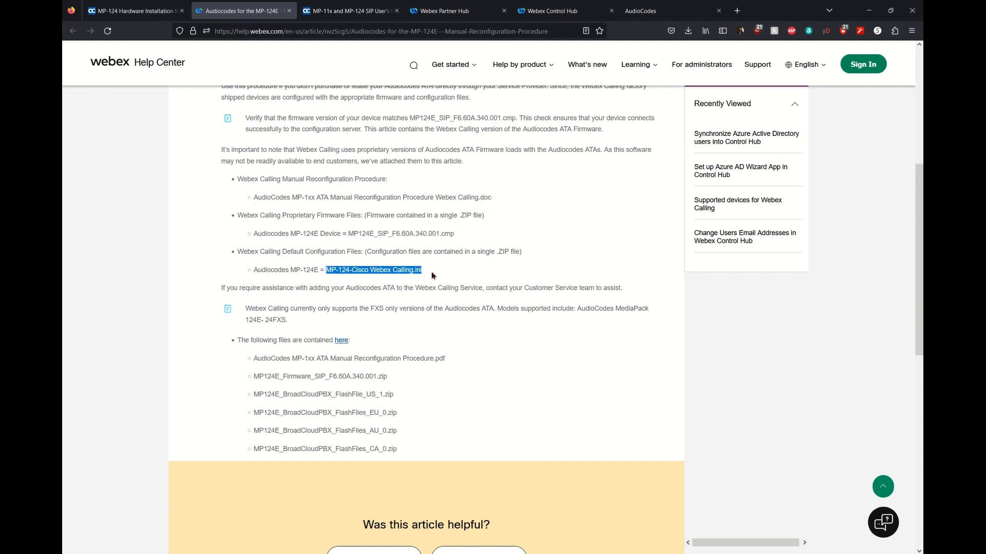
pyautogui.click(431, 275)
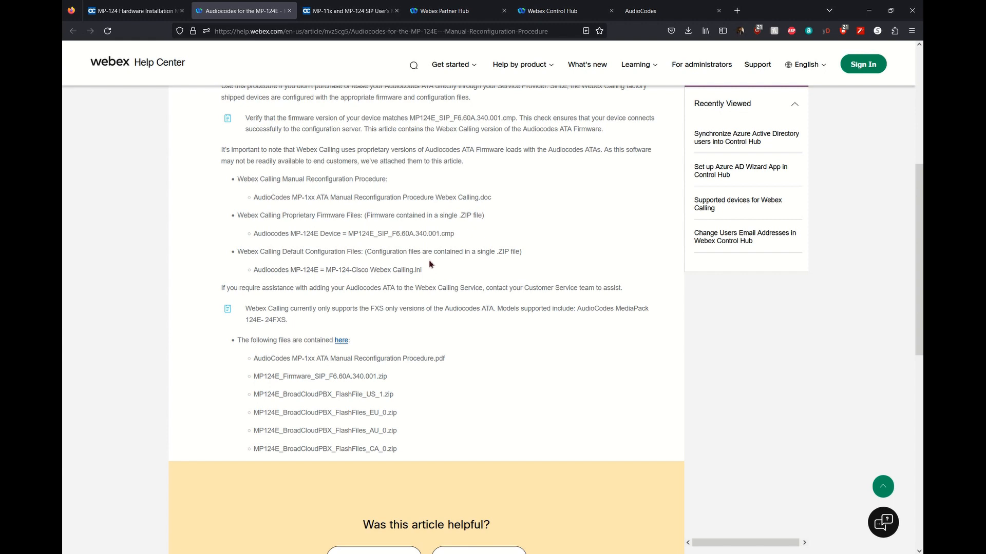
pyautogui.moveTo(493, 206); pyautogui.dragTo(353, 208)
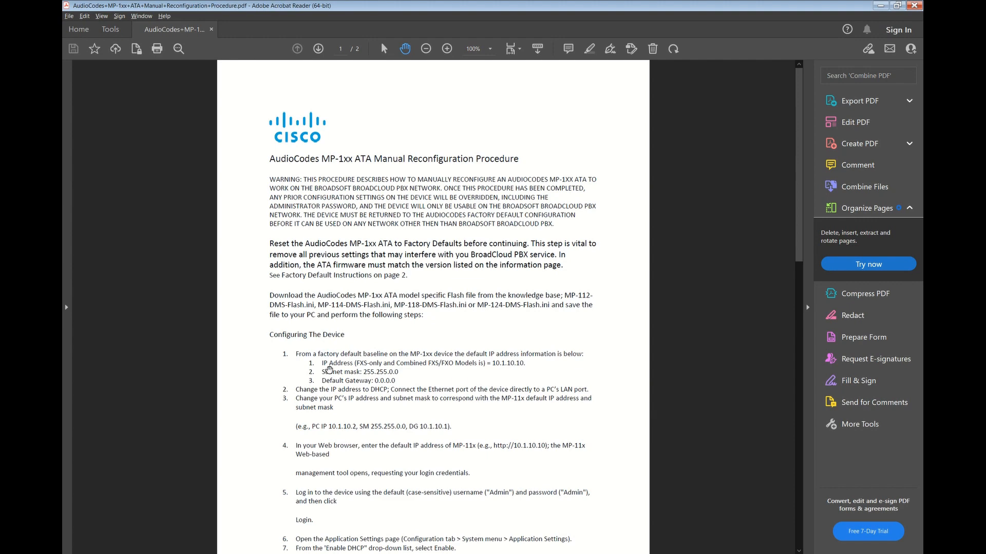
# Scroll the procedure PDF to steps 10–15 and mark step 10's note about recording the IP address.
pyautogui.scroll(-3, 381, 367)
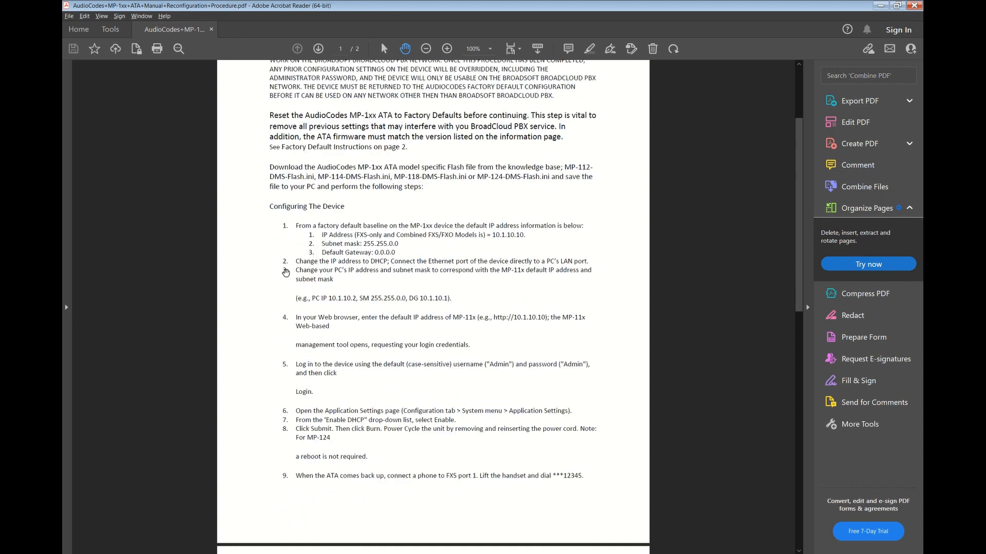
pyautogui.scroll(-5, 242, 378)
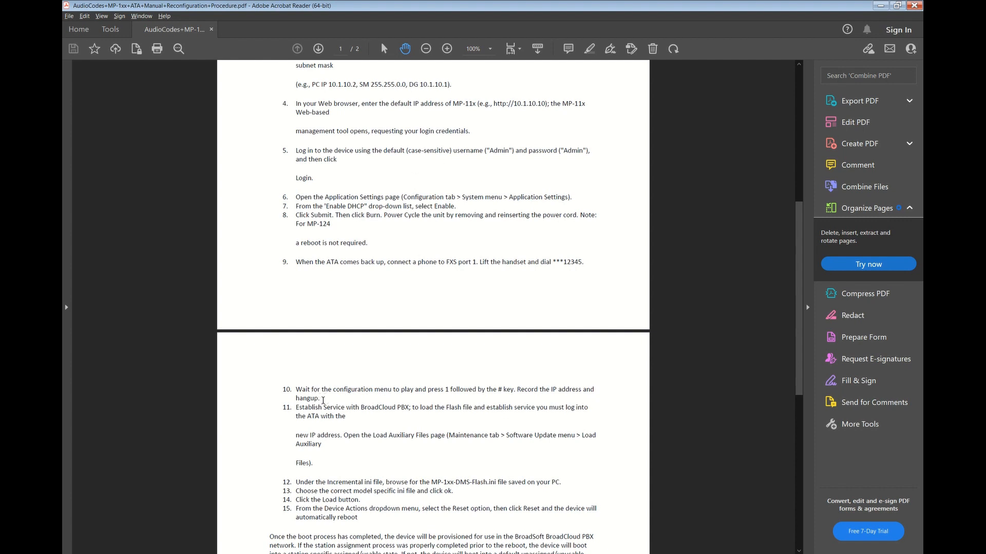
pyautogui.moveTo(320, 399); pyautogui.dragTo(284, 391)
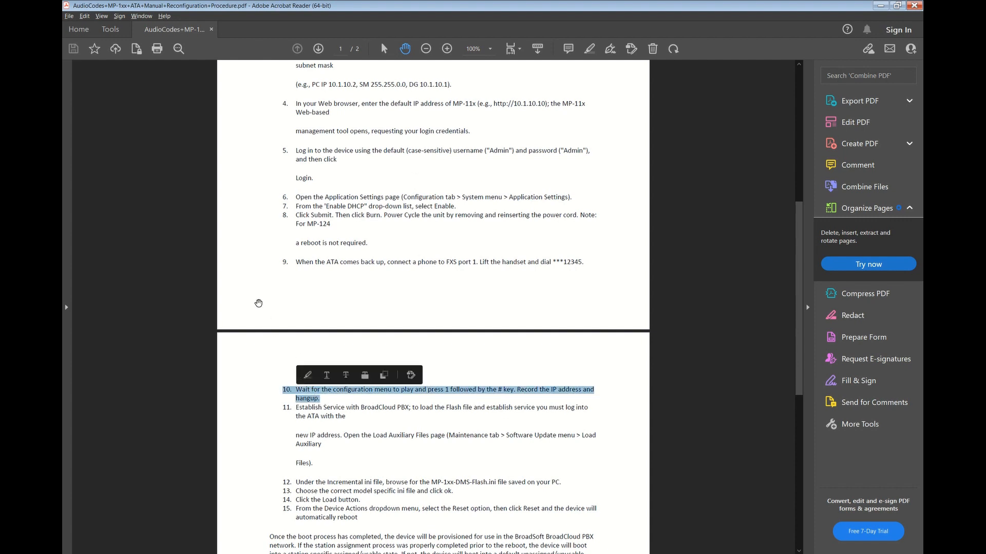
pyautogui.click(257, 302)
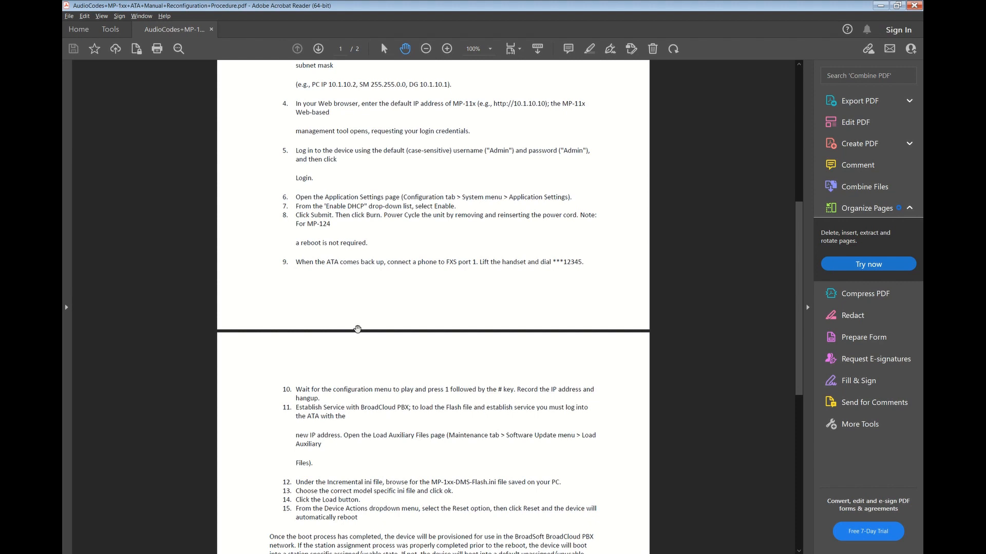
# Start a Tera Term serial session on COM3 and bring up the gateway's CLI menu and prompt.
pyautogui.press('super')
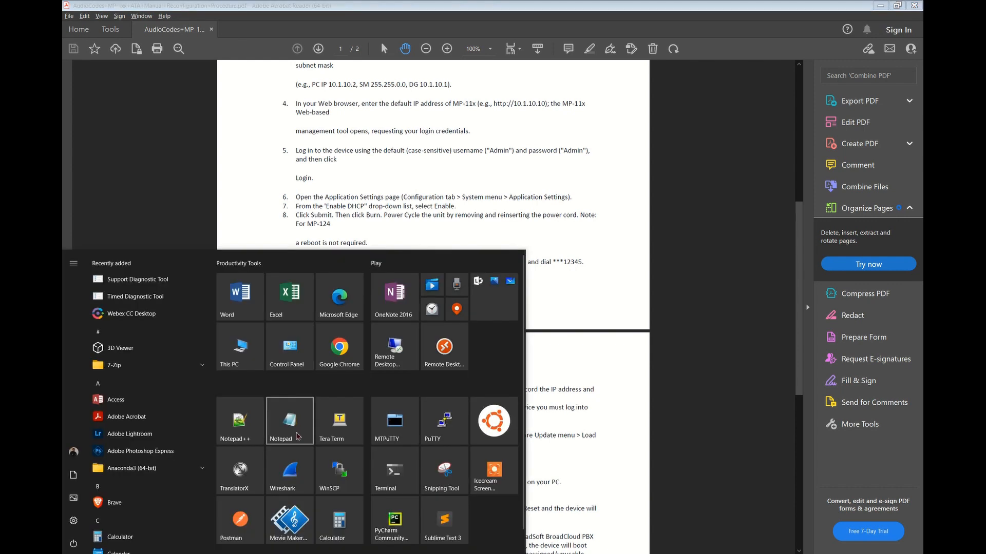
pyautogui.click(336, 421)
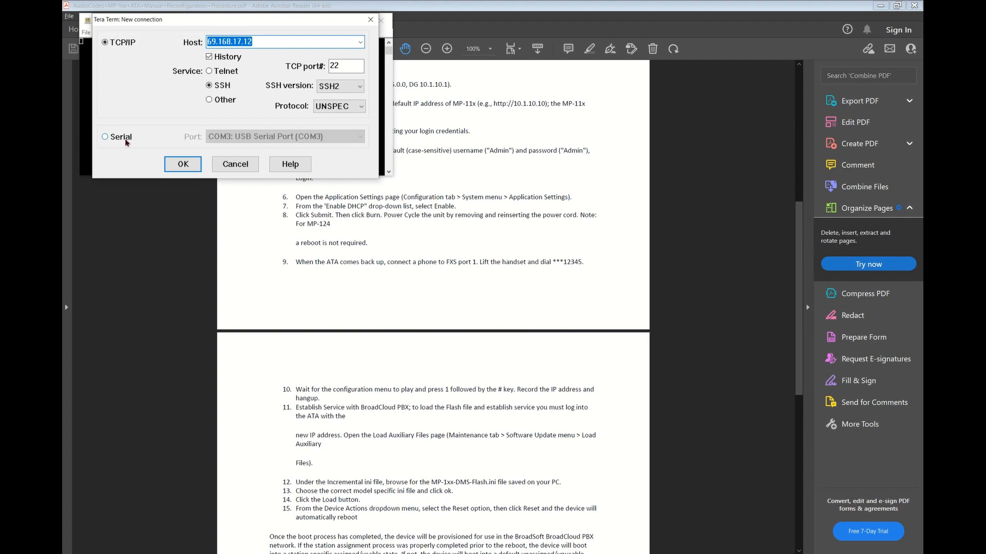
pyautogui.click(126, 142)
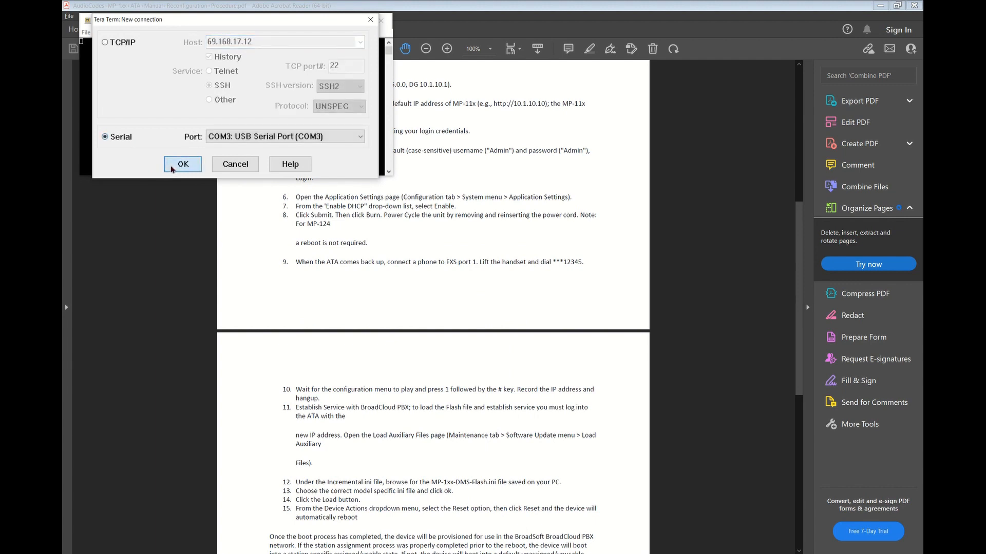
pyautogui.click(172, 167)
pyautogui.click(366, 22)
pyautogui.press('Return')
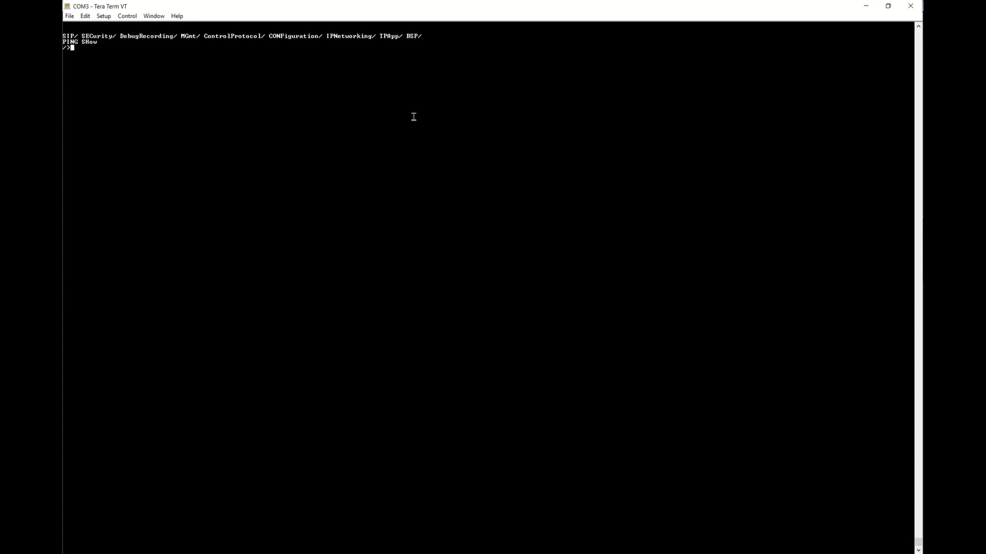
pyautogui.press('Return')
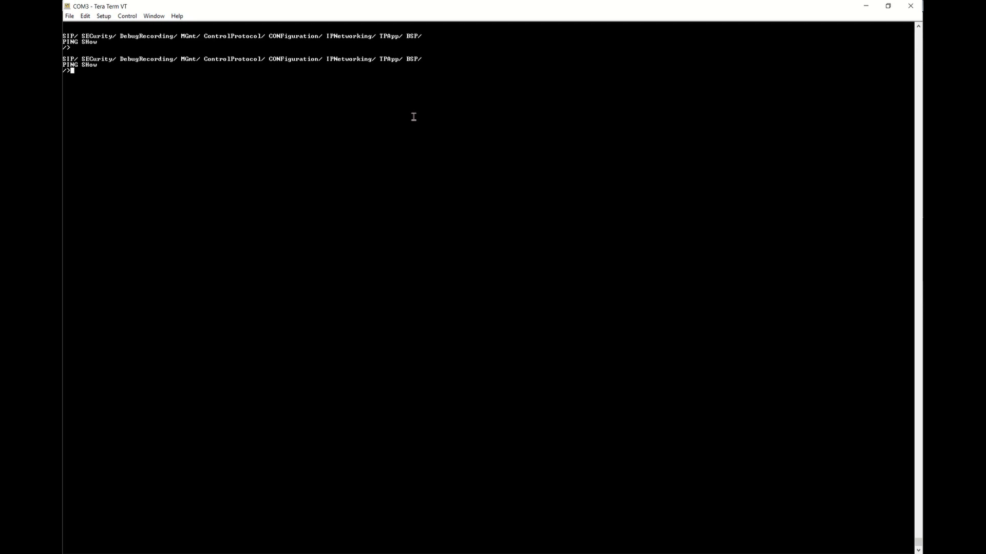
pyautogui.click(277, 553)
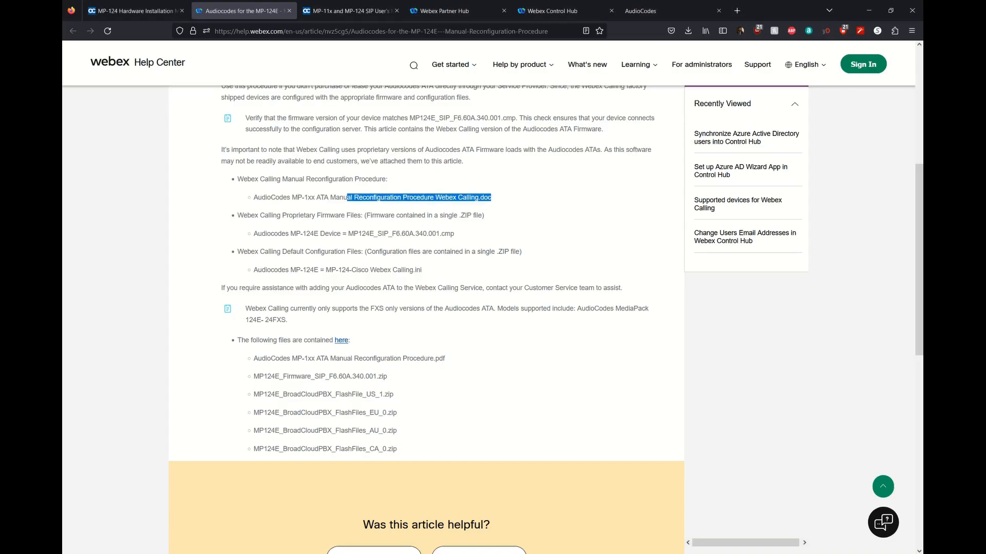
pyautogui.scroll(5, 213, 280)
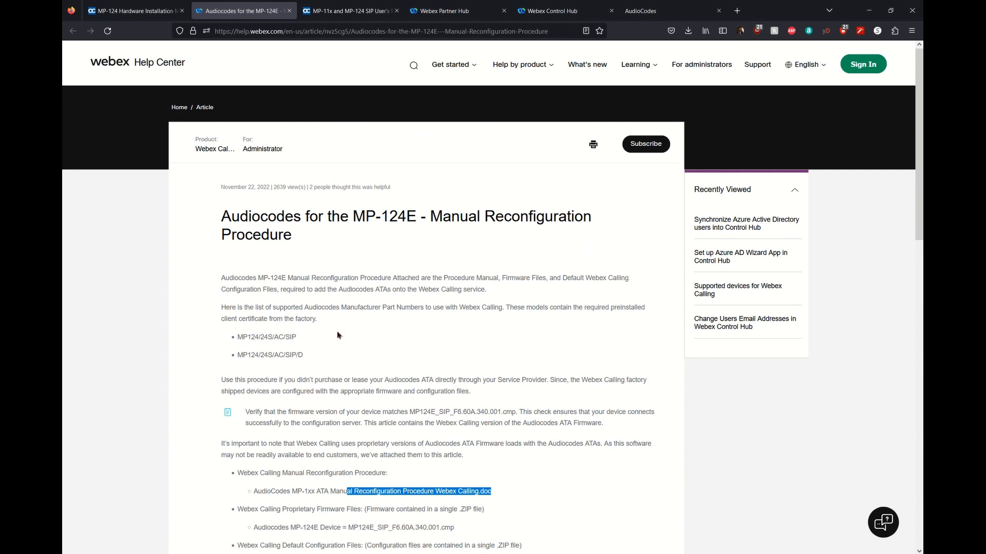
pyautogui.click(316, 17)
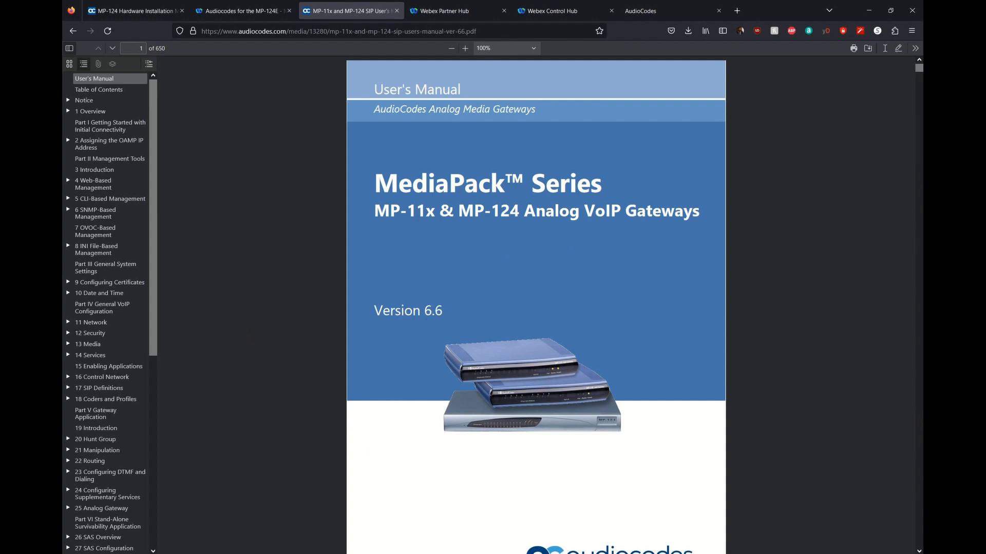
pyautogui.click(414, 553)
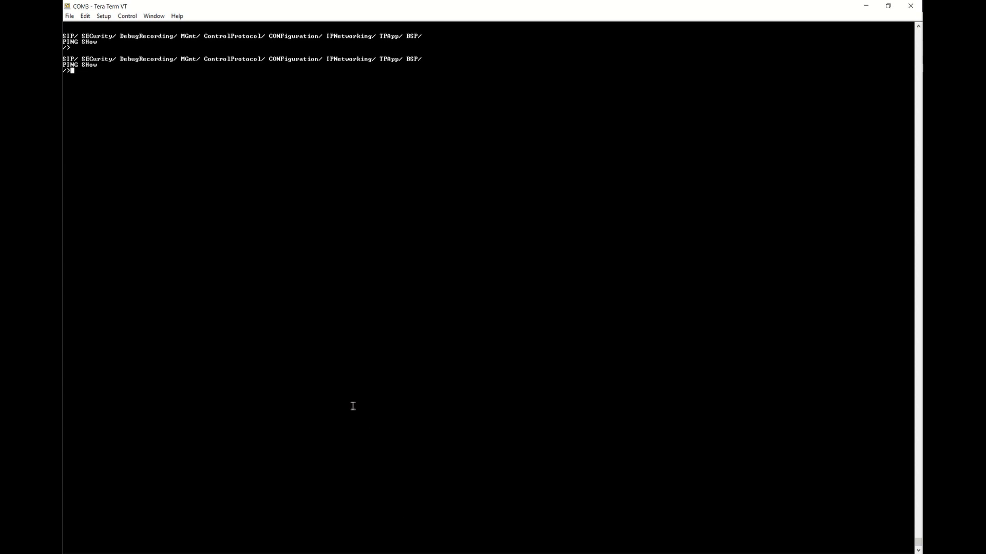
# Run show ip conf and select the gateway's address 192.168.104.90.
pyautogui.write('show ip conf')
pyautogui.press('Return')
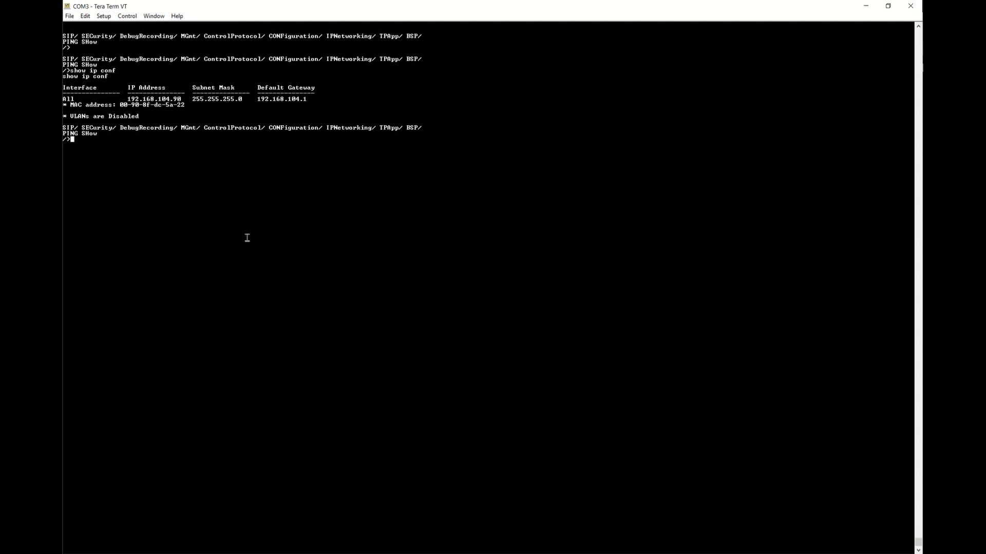
pyautogui.doubleClick(165, 100)
pyautogui.click(254, 553)
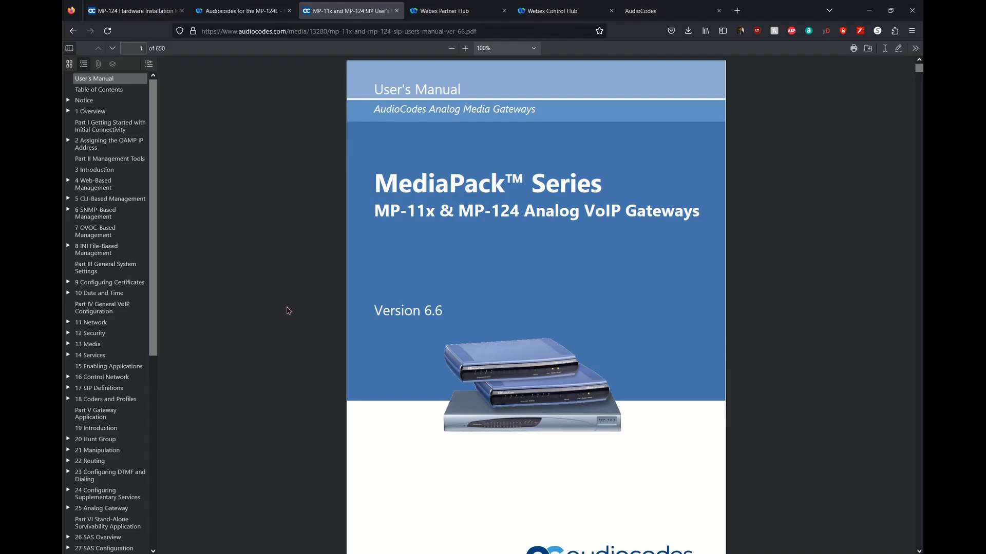
pyautogui.click(656, 13)
pyautogui.click(299, 36)
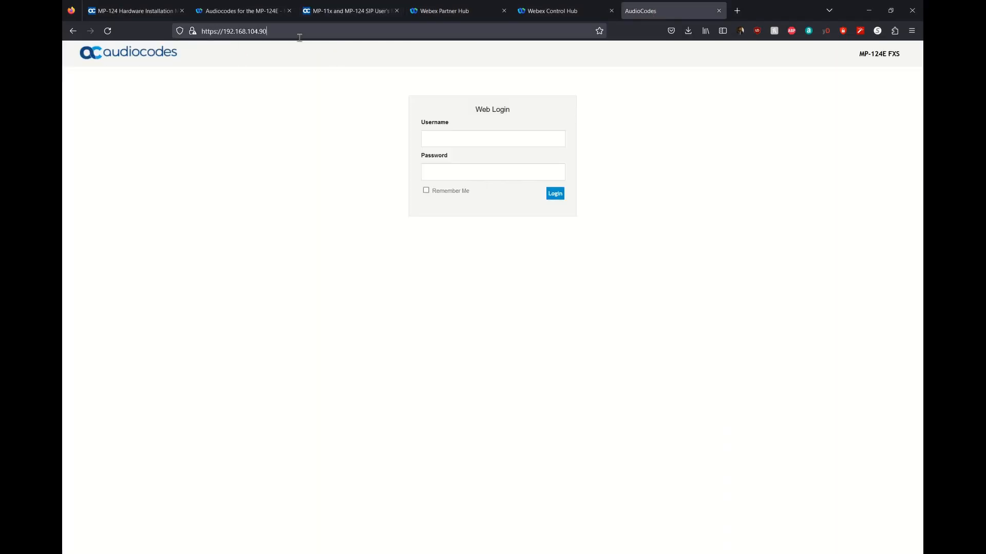
pyautogui.press('Return')
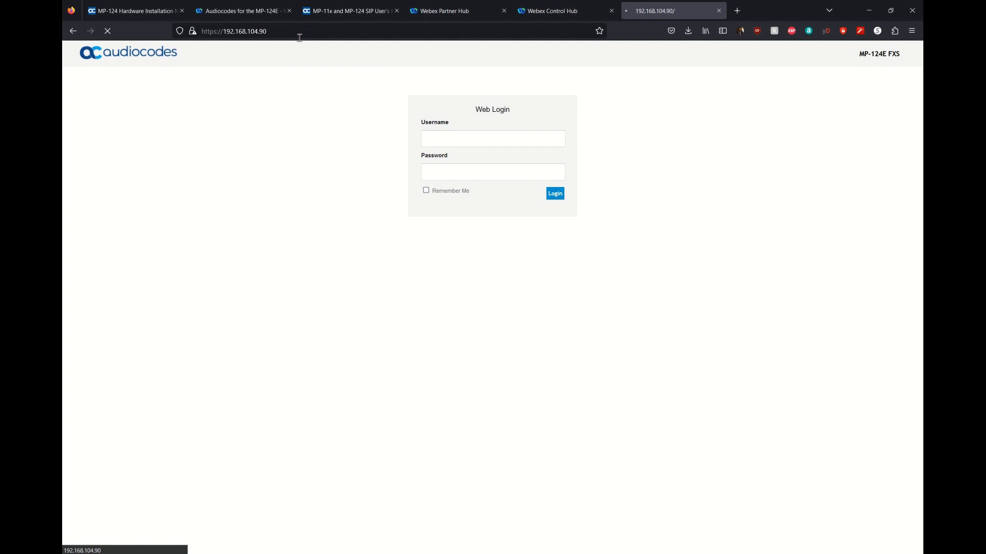
pyautogui.click(515, 141)
pyautogui.write('Admin')
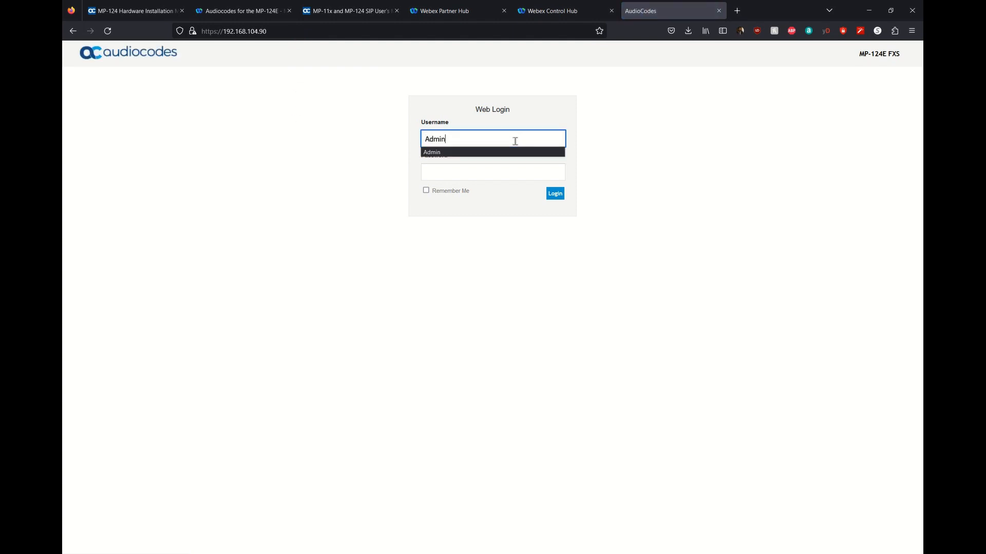
pyautogui.press('Tab')
pyautogui.write('Admin')
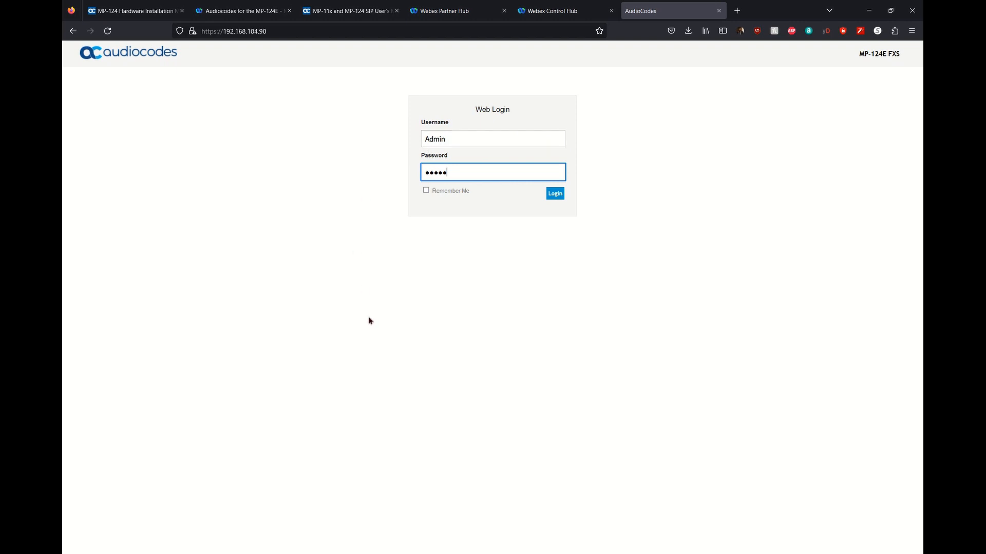
pyautogui.click(553, 198)
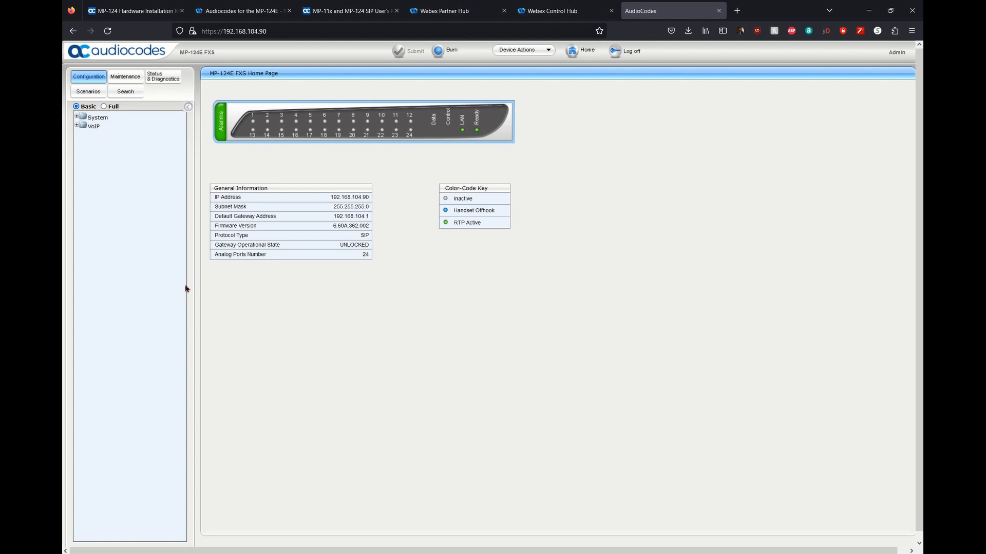
# Save the INI file from Maintenance > Software Update > Configuration File and show it in Downloads.
pyautogui.click(128, 80)
pyautogui.click(76, 125)
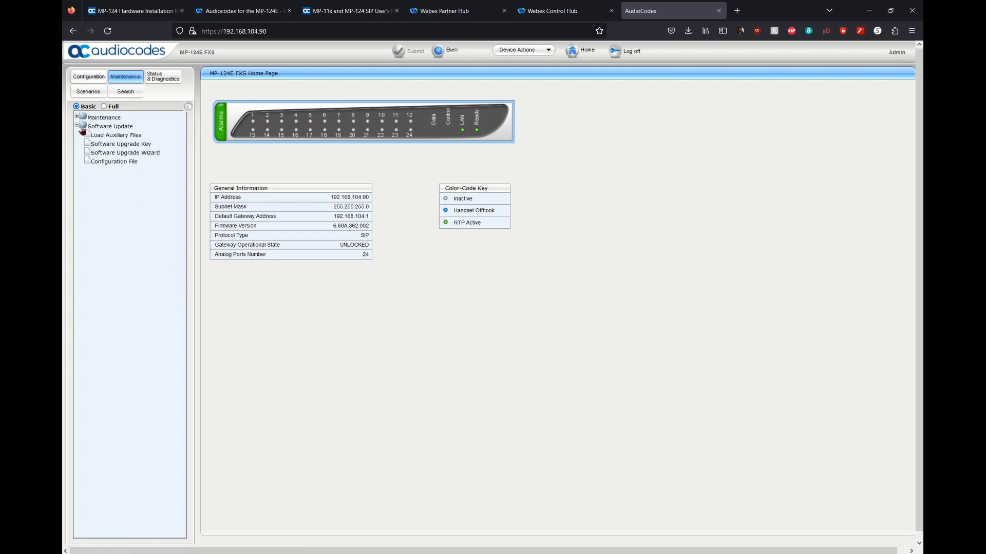
pyautogui.click(131, 163)
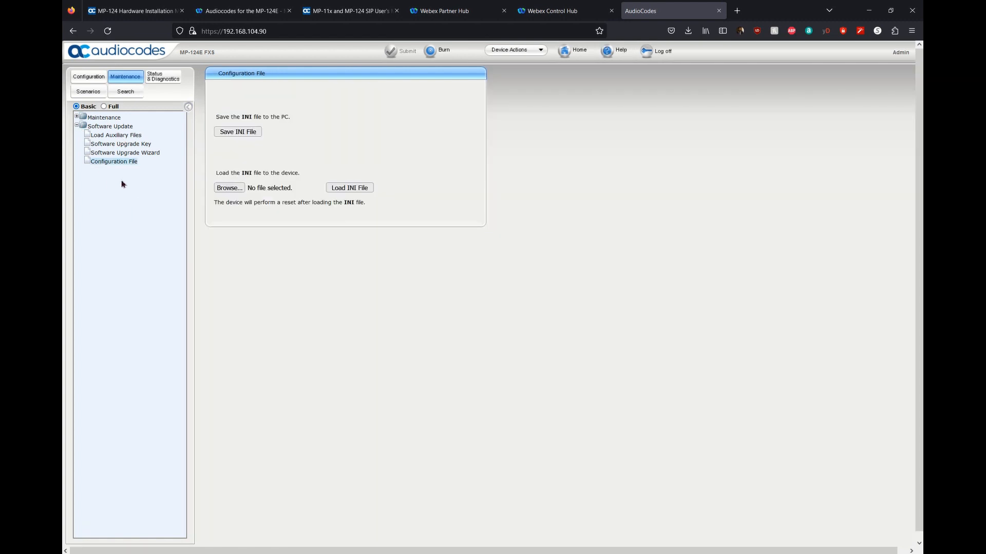
pyautogui.click(254, 132)
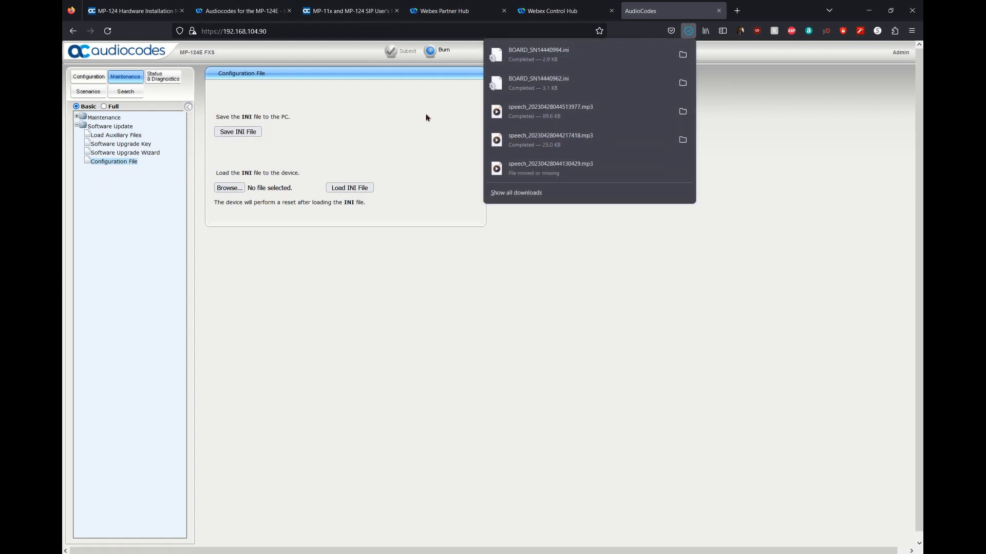
pyautogui.click(683, 55)
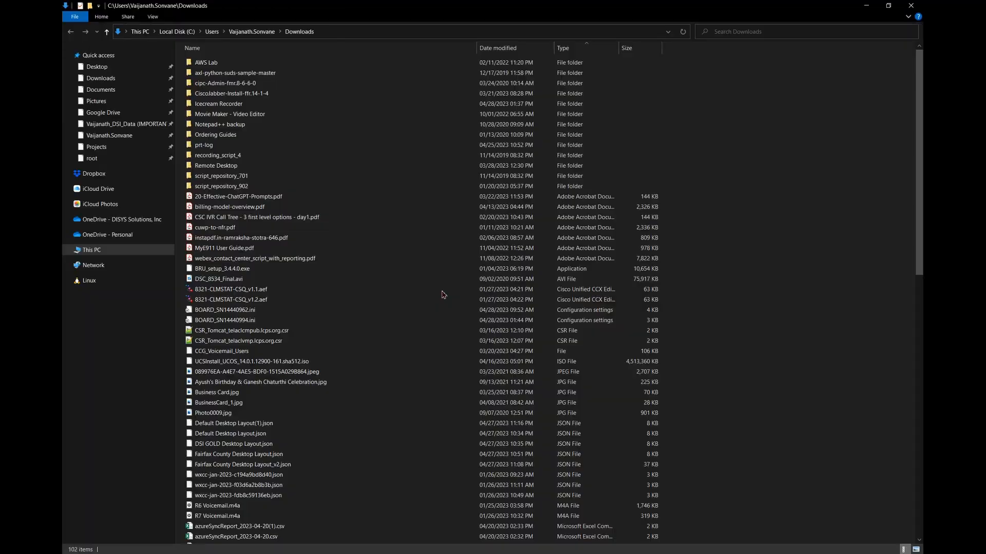
# Review BOARD_SN14440994.ini in Notepad++, then return to the AudioCodes Configuration File page.
pyautogui.rightClick(247, 323)
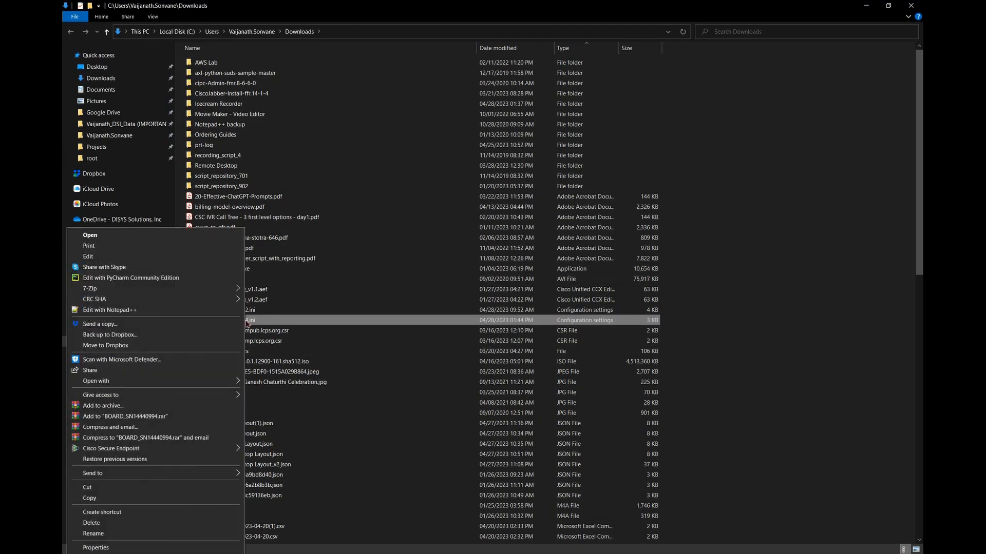
pyautogui.click(132, 310)
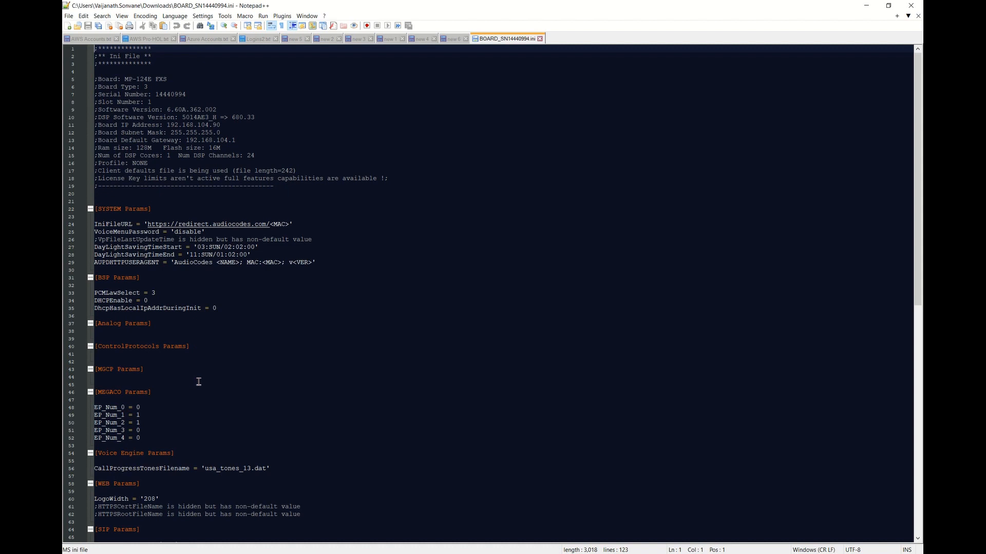
pyautogui.scroll(-16, 198, 381)
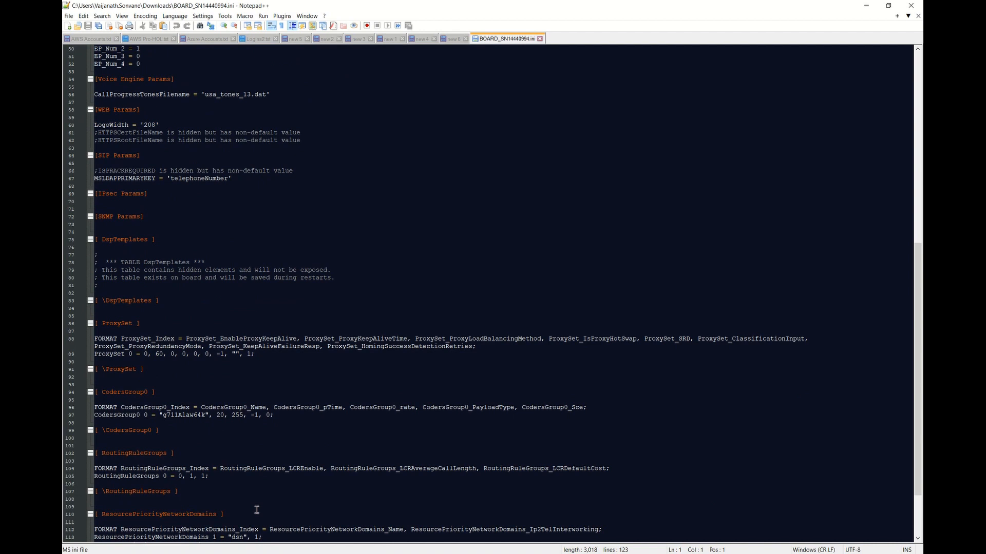
pyautogui.click(304, 553)
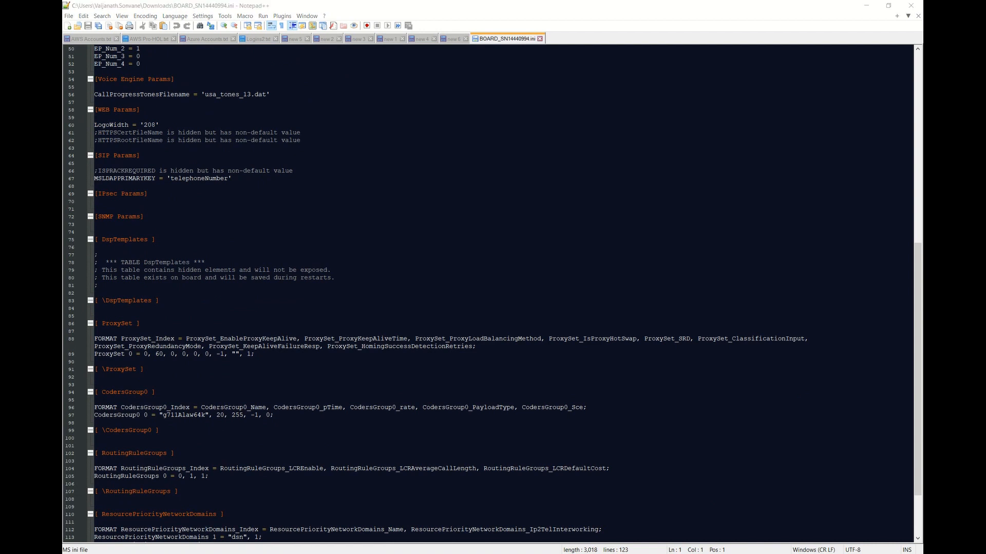
pyautogui.moveTo(262, 553)
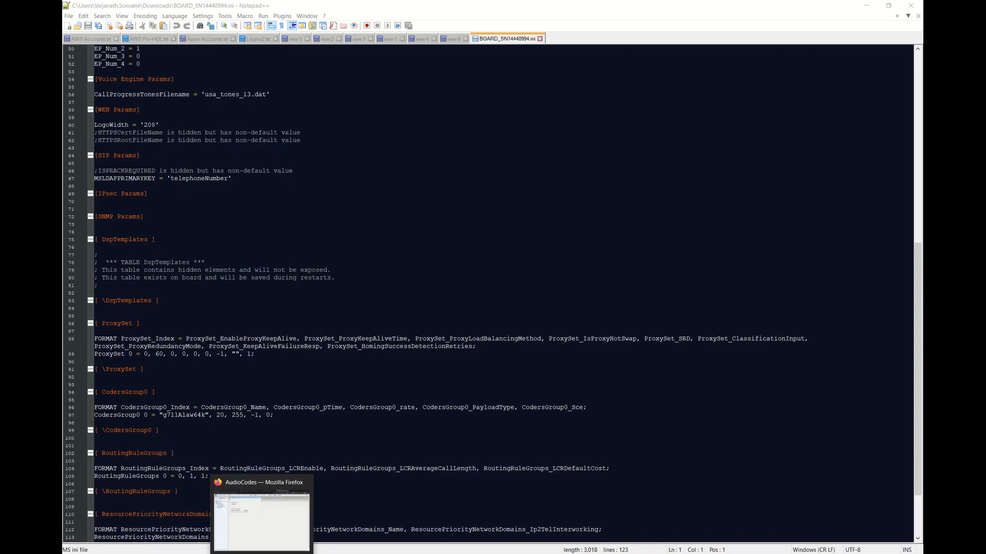
pyautogui.click(261, 521)
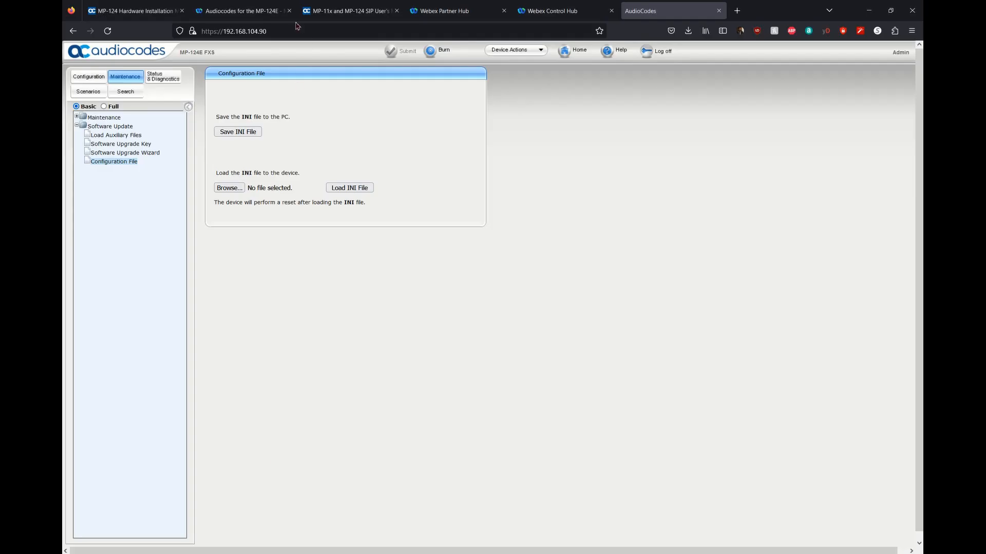
# Glance at the user's manual tab, then bring the reconfiguration procedure PDF forward in Acrobat.
pyautogui.click(328, 11)
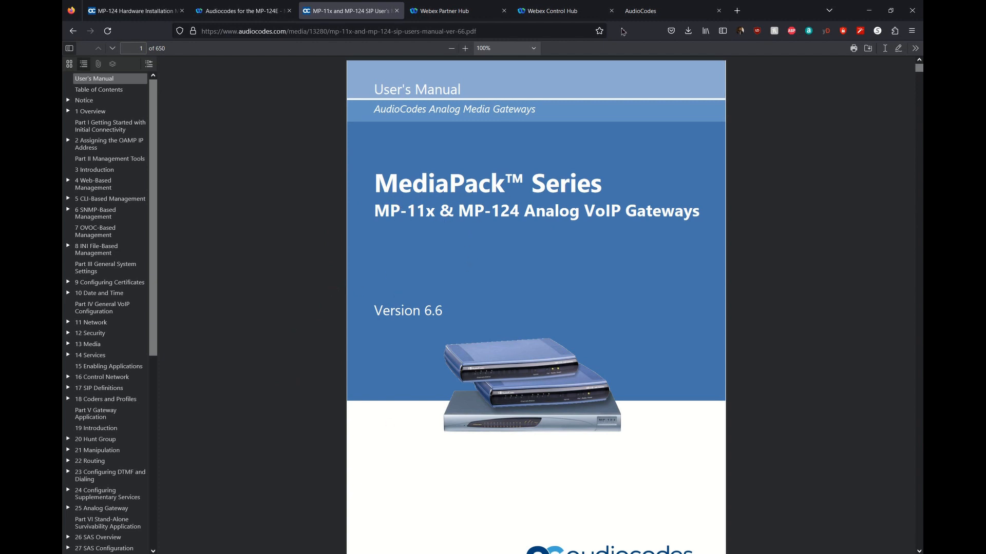
pyautogui.click(639, 11)
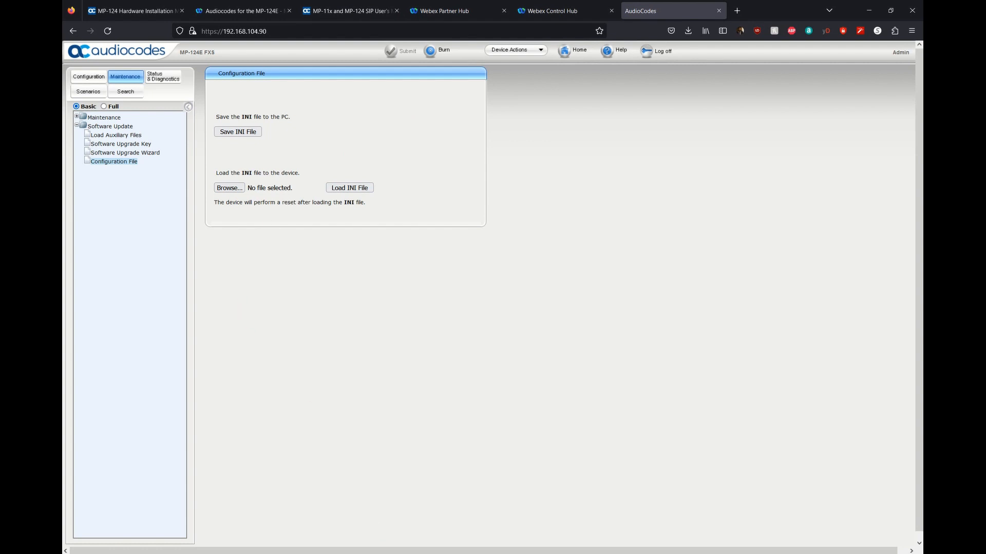
pyautogui.click(388, 553)
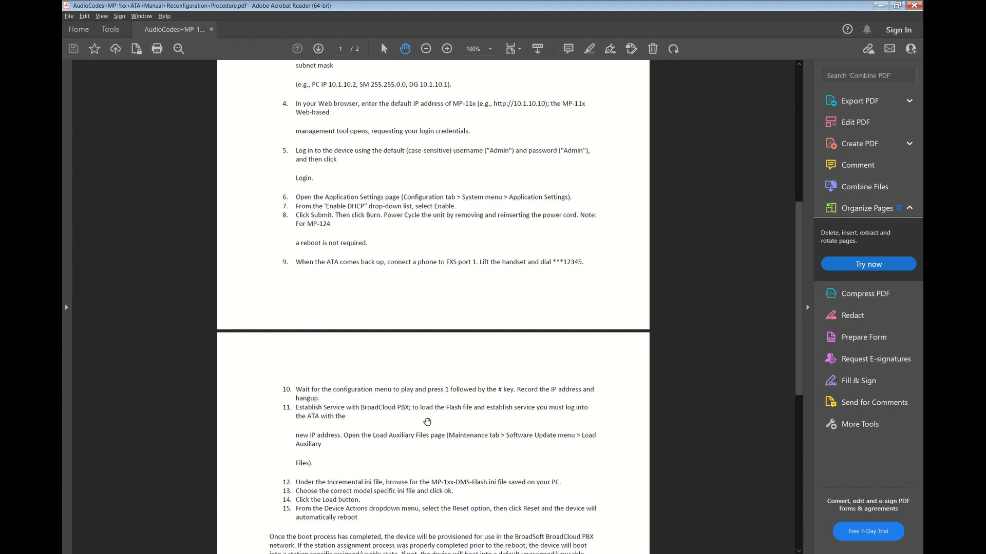
# Scroll the PDF to step 12, highlight MP-1xx-DMS-Flash.ini, and return to the gateway web interface.
pyautogui.scroll(-2, 341, 416)
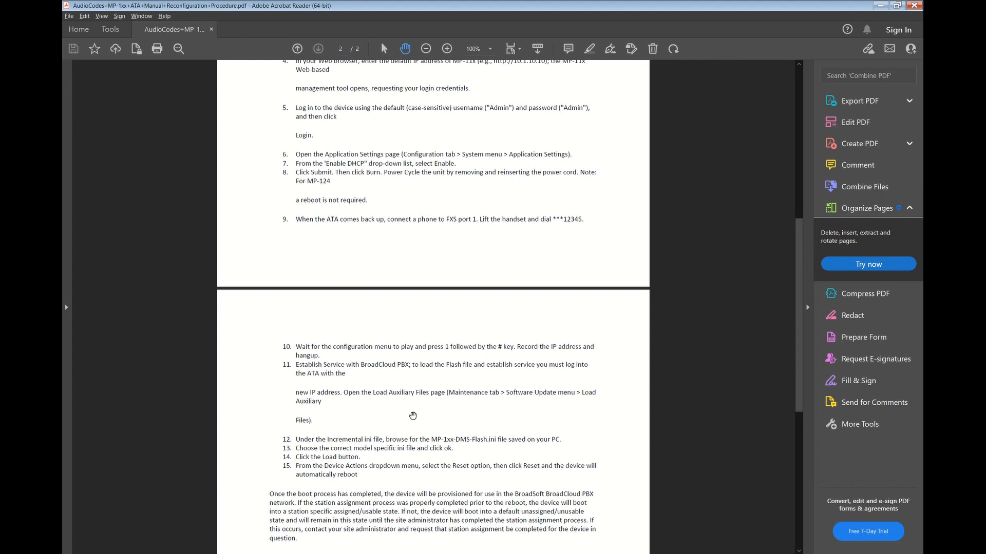
pyautogui.scroll(-2, 412, 416)
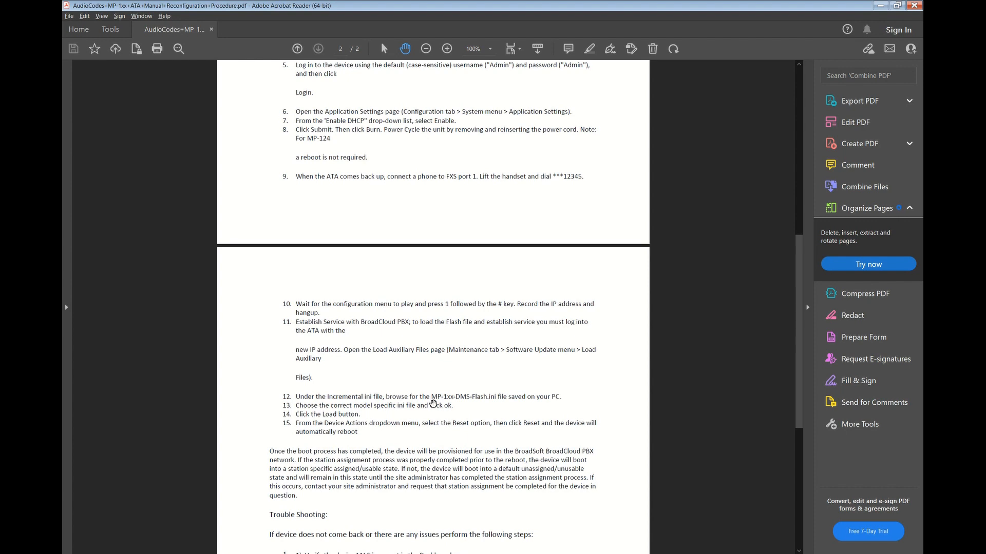
pyautogui.moveTo(432, 400); pyautogui.dragTo(501, 403)
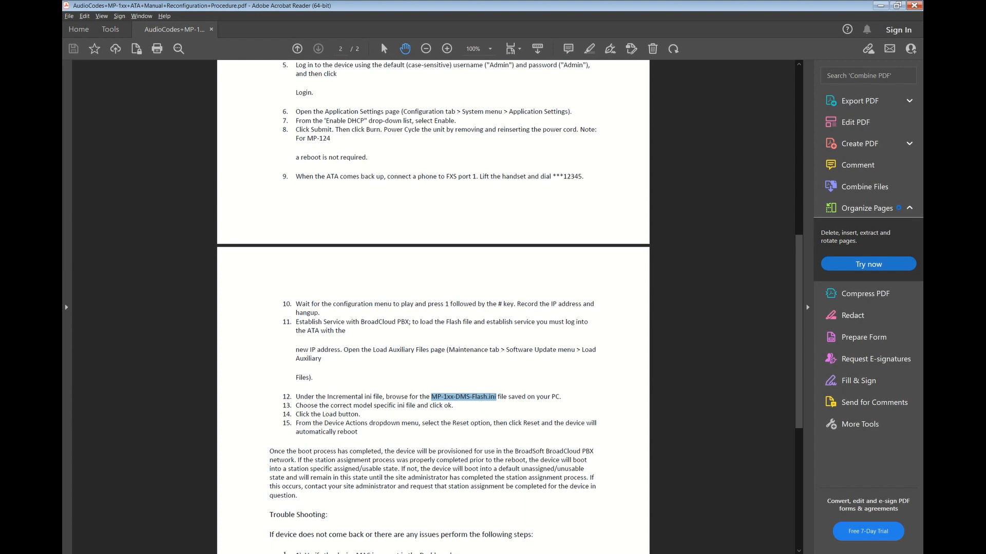
pyautogui.hotkey('alt', 'Tab')
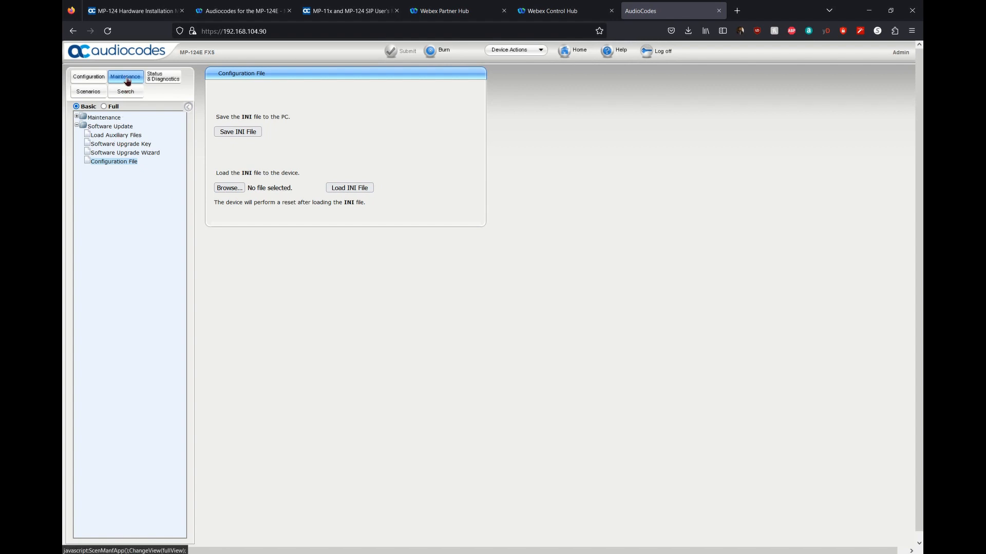
# Load MP-124E-DMS-Flash.ini from the MP124E_BroadCloudPBX_FlashFile_US_1 folder as the incremental INI file.
pyautogui.click(115, 135)
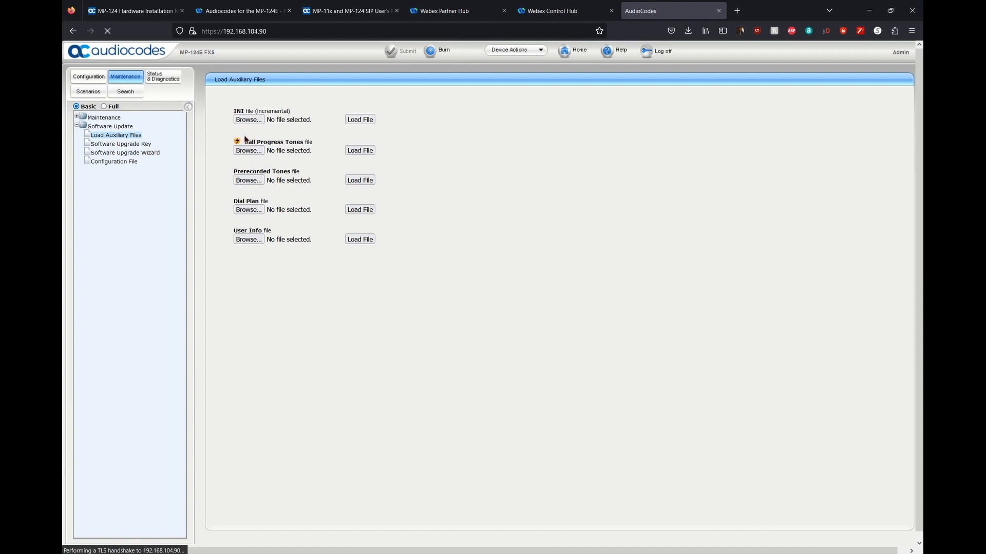
pyautogui.moveTo(233, 111); pyautogui.dragTo(302, 117)
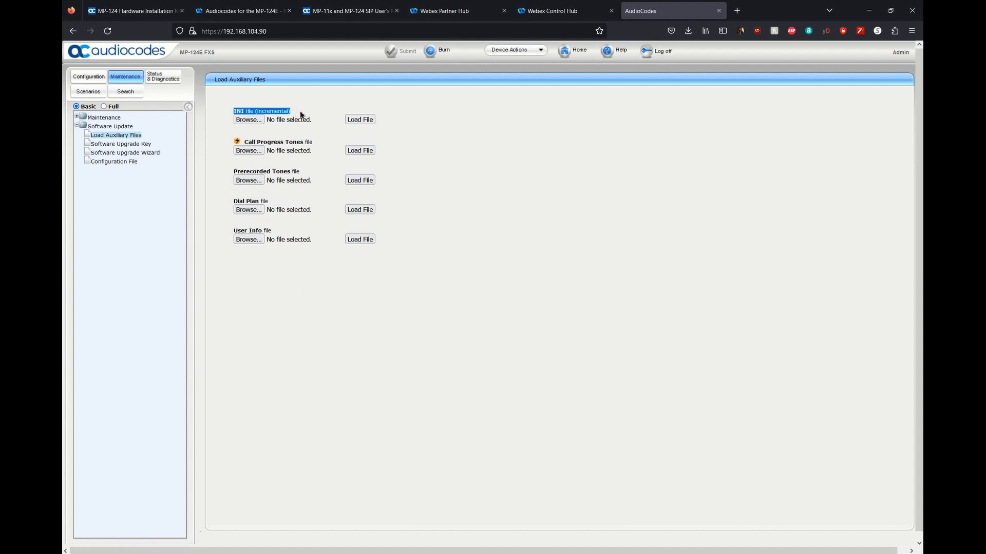
pyautogui.click(259, 121)
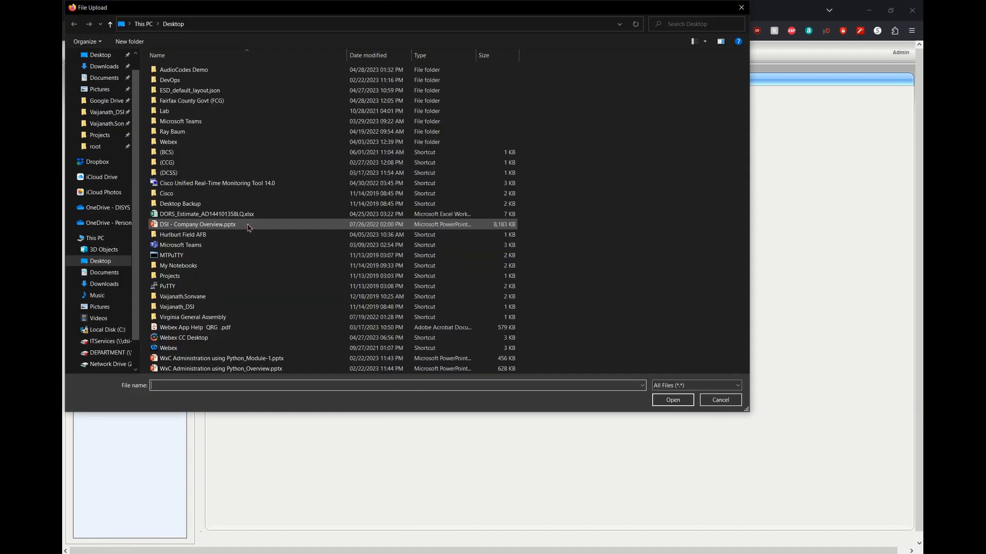
pyautogui.doubleClick(195, 70)
pyautogui.doubleClick(199, 70)
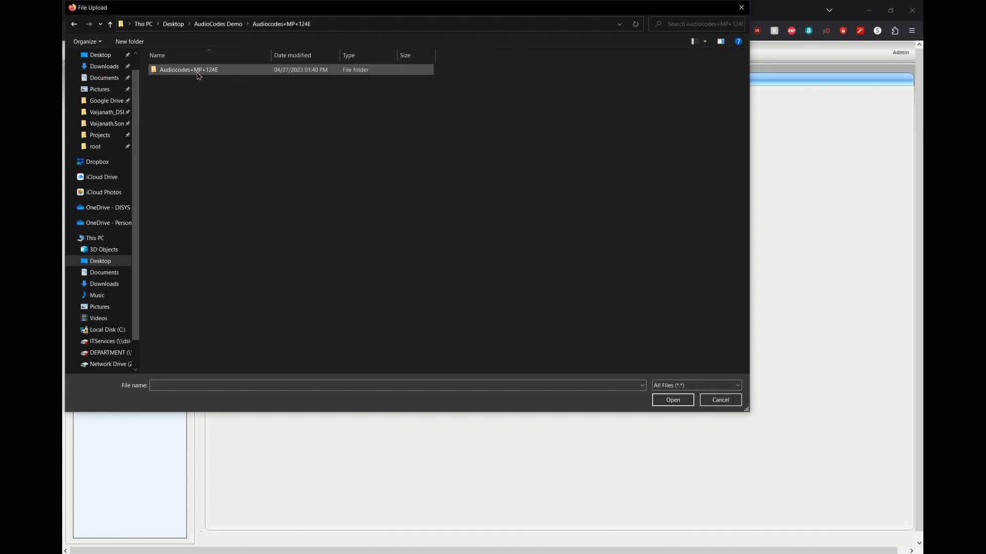
pyautogui.doubleClick(198, 73)
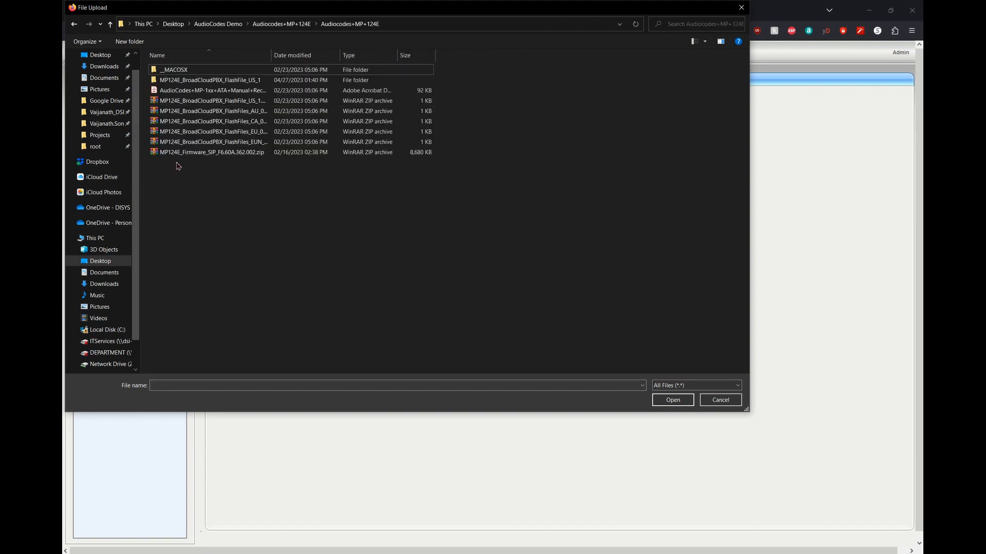
pyautogui.doubleClick(181, 80)
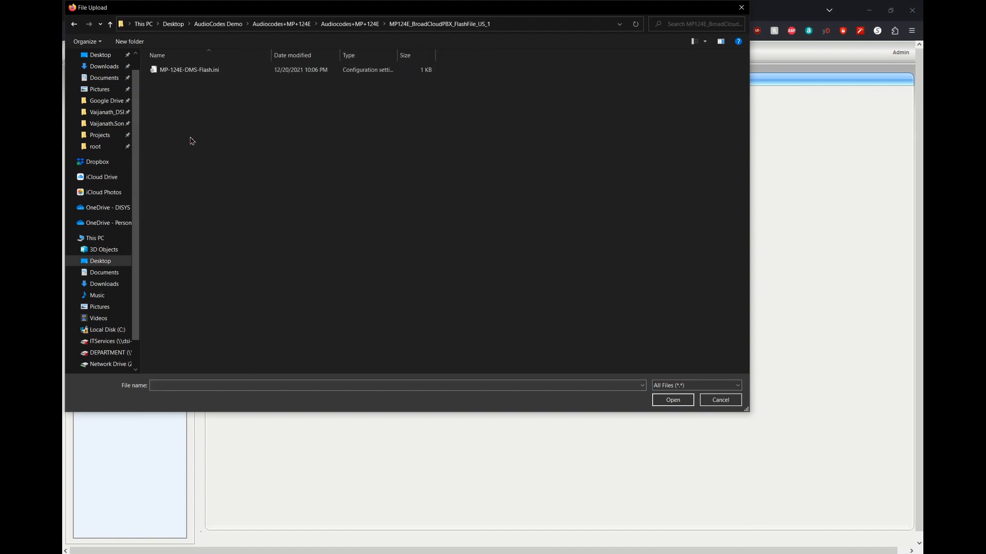
pyautogui.click(181, 72)
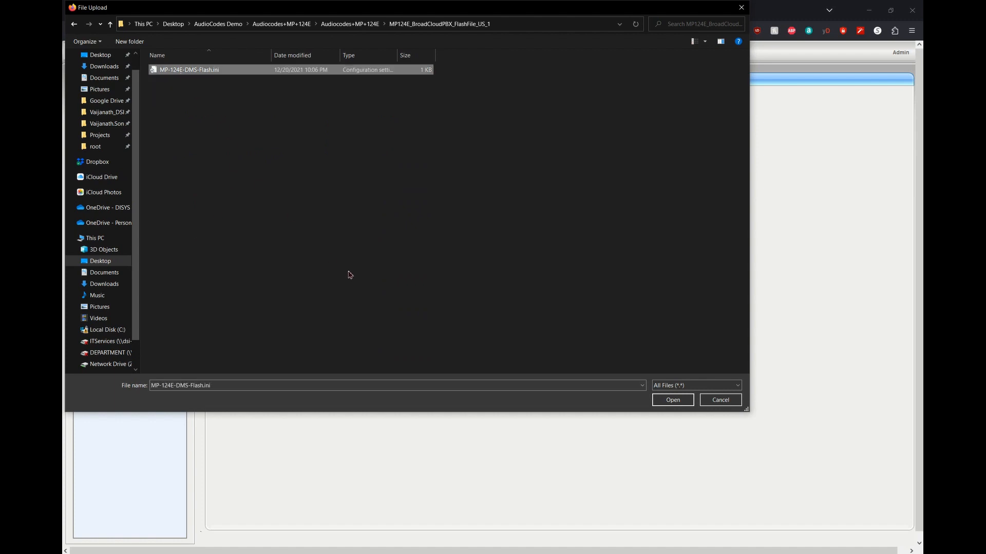
pyautogui.click(657, 400)
pyautogui.click(359, 122)
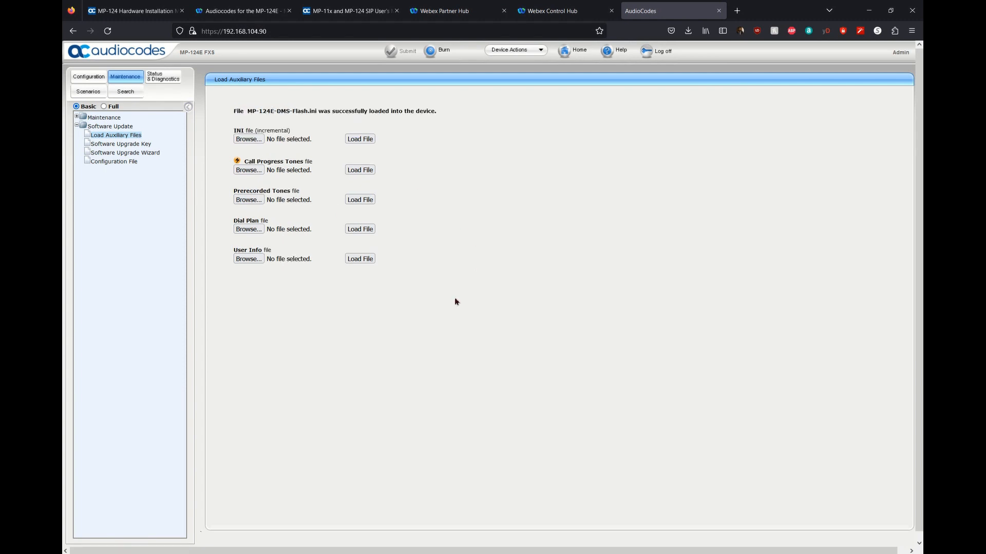
pyautogui.click(392, 553)
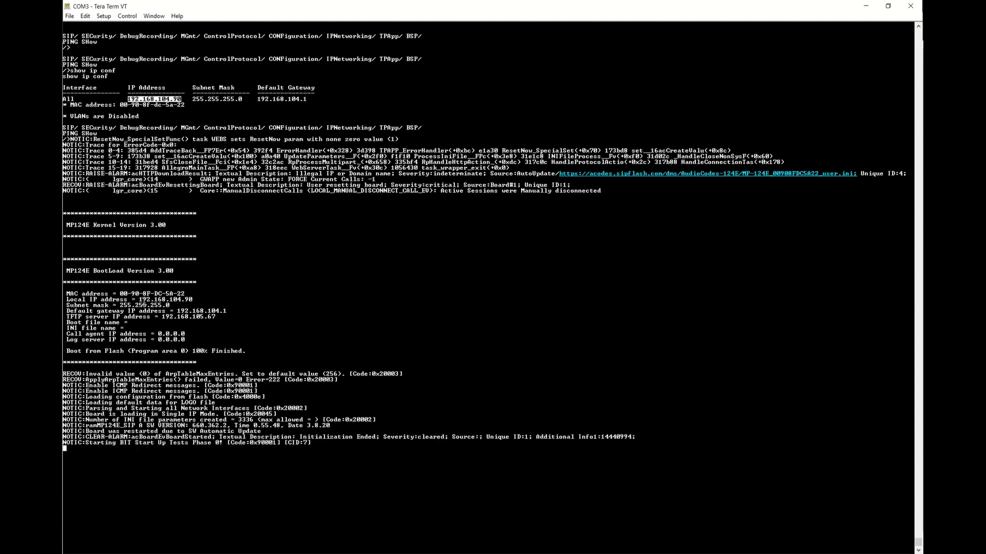
# Copy the gateway's MAC address from the boot log into a new Notepad note.
pyautogui.moveTo(120, 294); pyautogui.dragTo(186, 294)
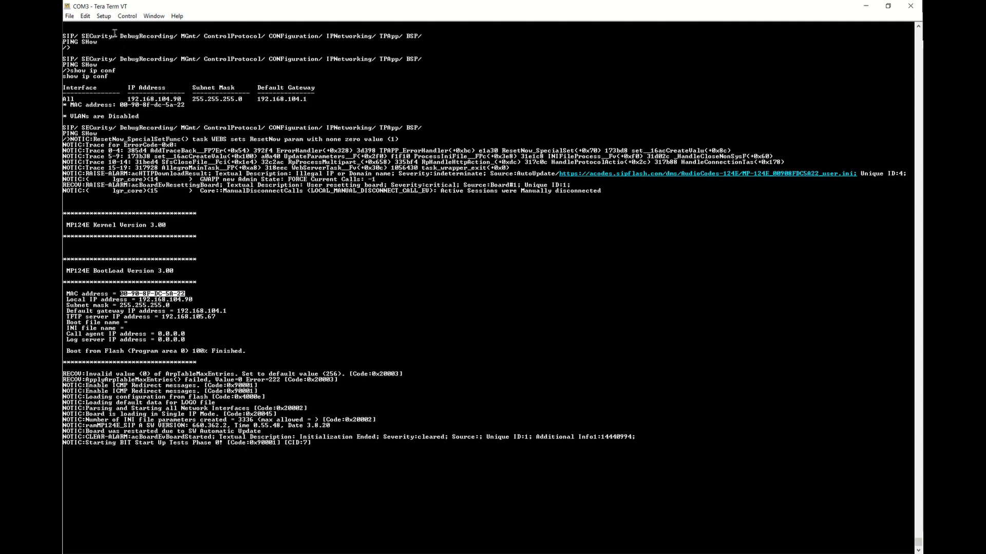
pyautogui.click(87, 17)
pyautogui.click(98, 28)
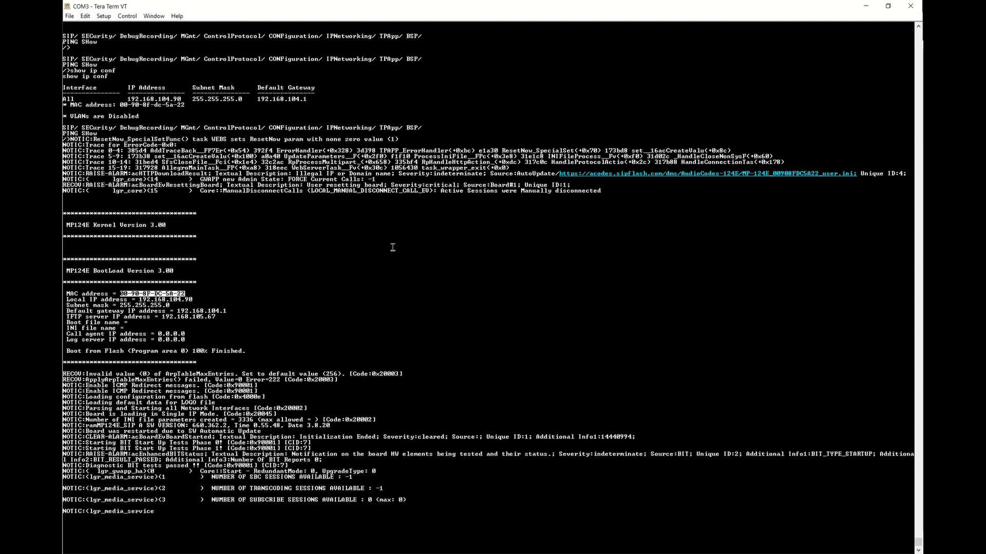
pyautogui.press('super')
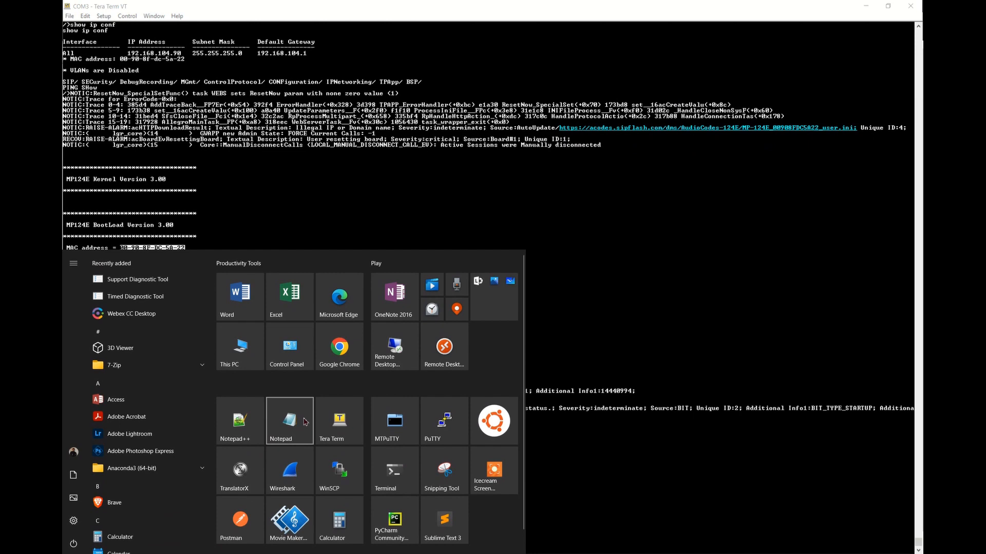
pyautogui.click(442, 331)
pyautogui.hotkey('ctrl', 'v')
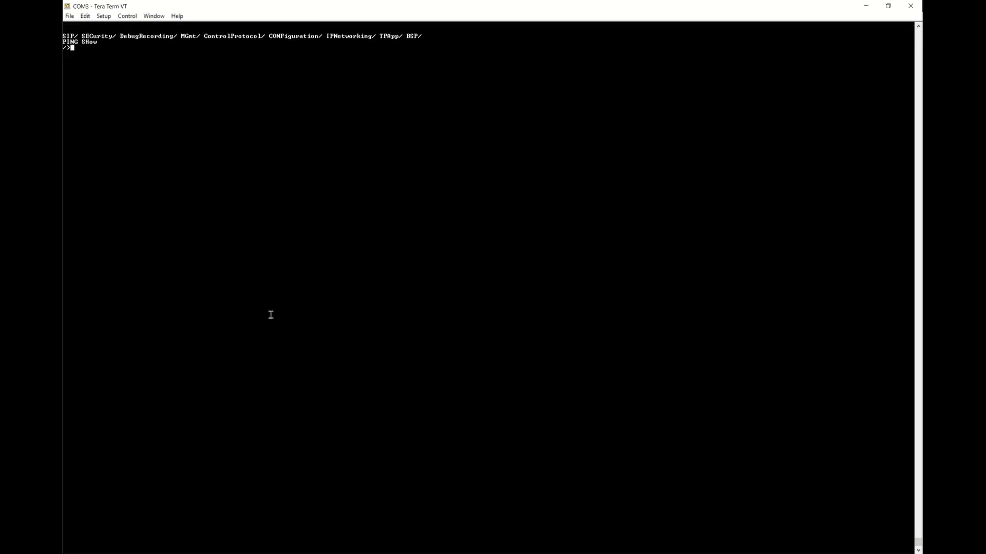
# Rerun ping 192.168.104.90 in Command Prompt, then go back to the gateway address in Firefox.
pyautogui.hotkey('alt', 'Tab')
pyautogui.press('Up')
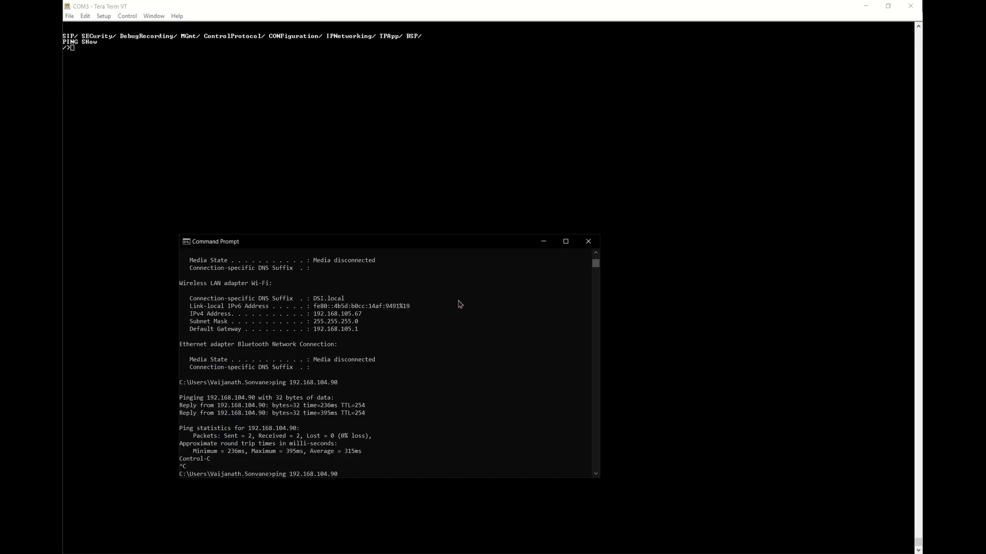
pyautogui.press('Return')
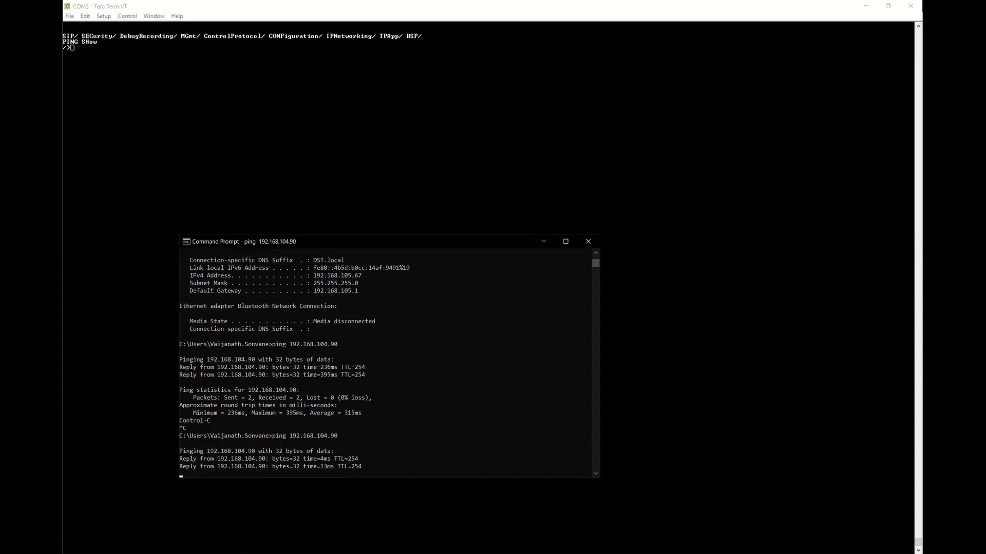
pyautogui.click(267, 553)
pyautogui.click(277, 32)
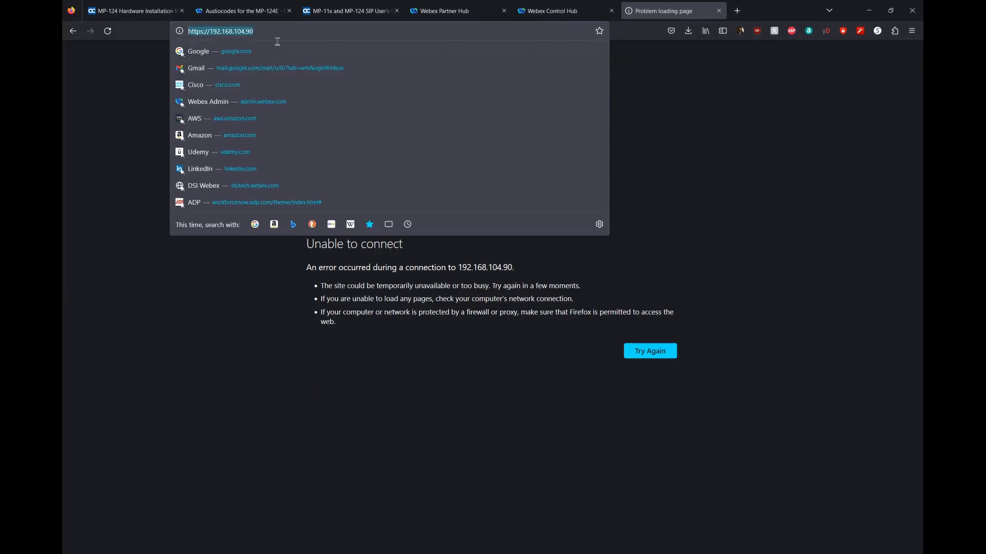
# Retry 192.168.104.90 in Firefox (still unable to connect), then enter show ip conf in Tera Term.
pyautogui.press('Return')
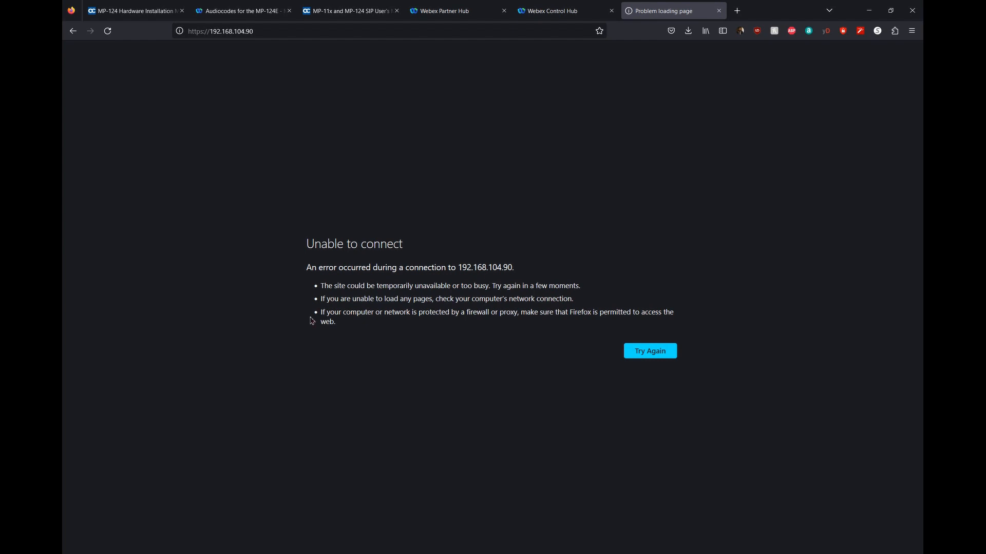
pyautogui.click(418, 553)
pyautogui.write('show ip conf')
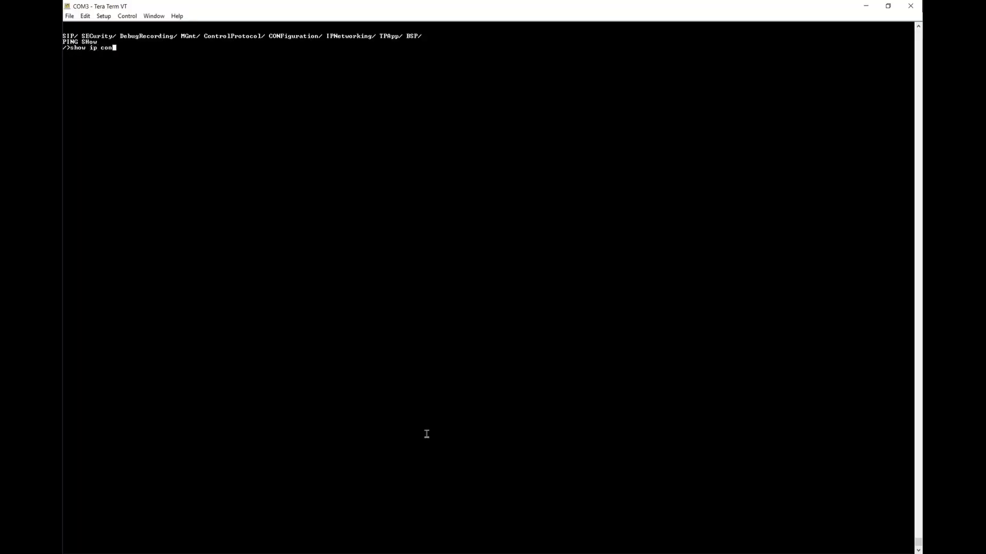
# Run show ip conf, then stream the syslog with show log start and show log stop.
pyautogui.press('Return')
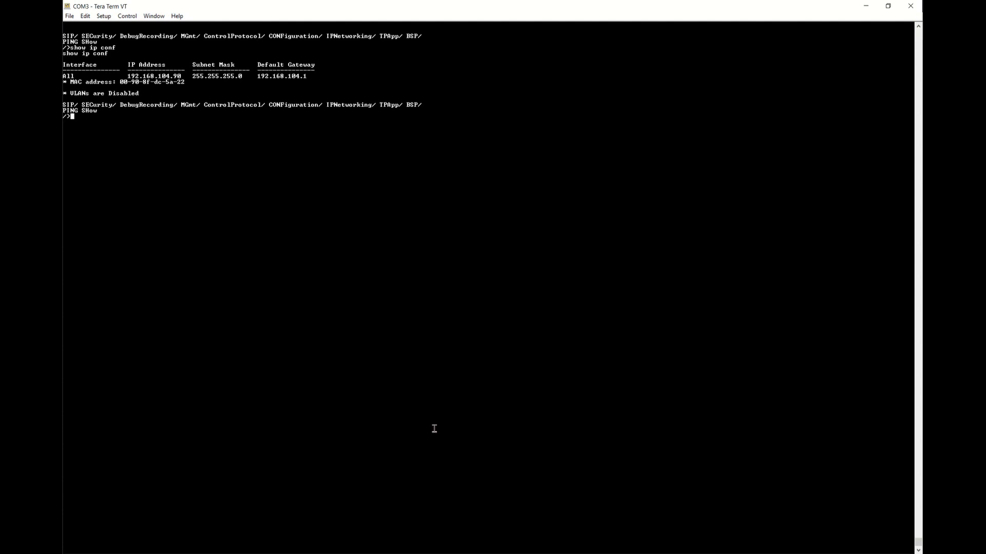
pyautogui.write('show log start')
pyautogui.press('Return')
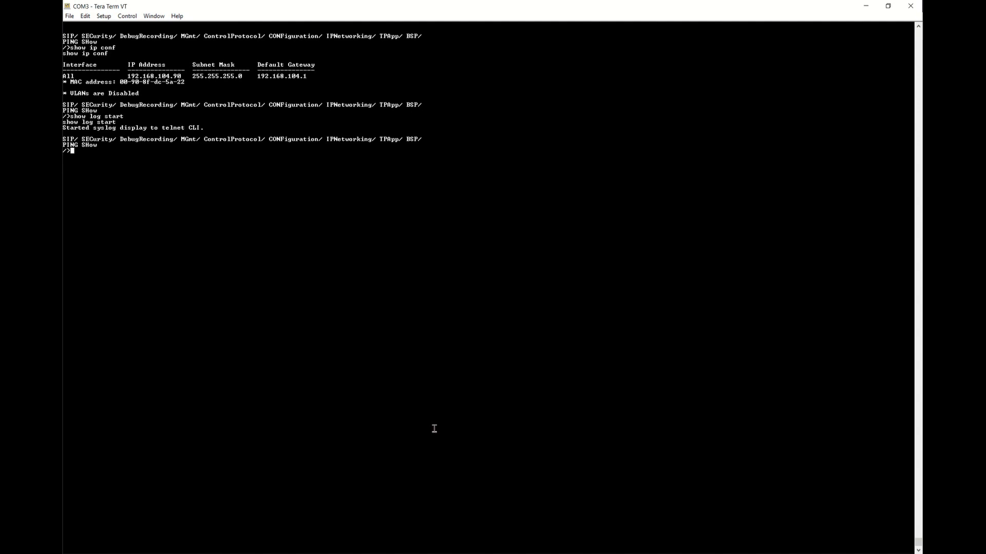
pyautogui.write('show log stop')
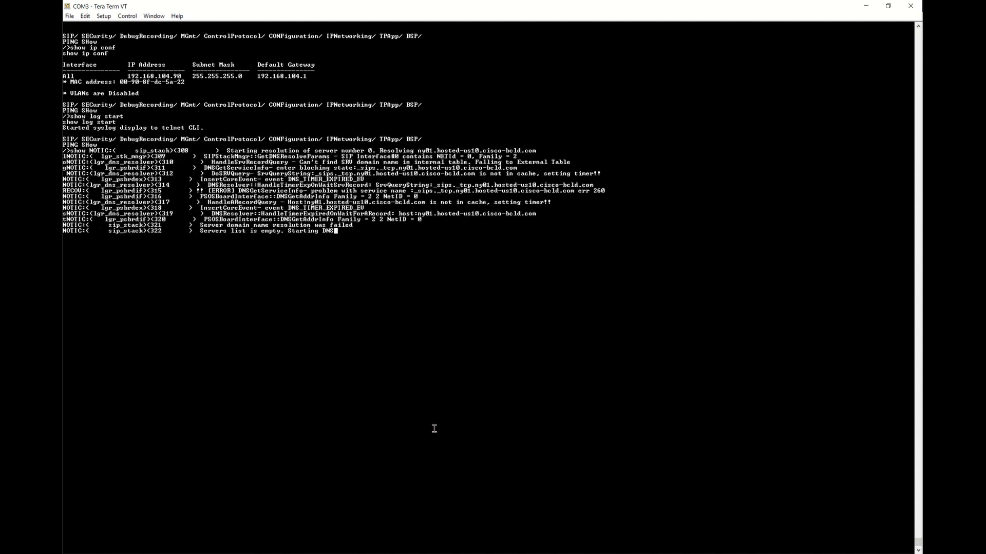
pyautogui.press('Return')
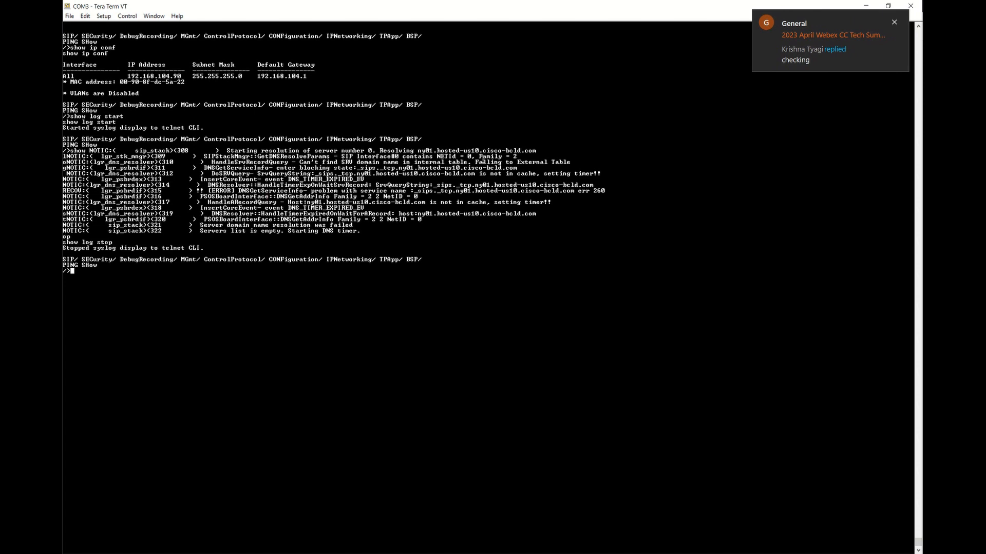
pyautogui.click(893, 22)
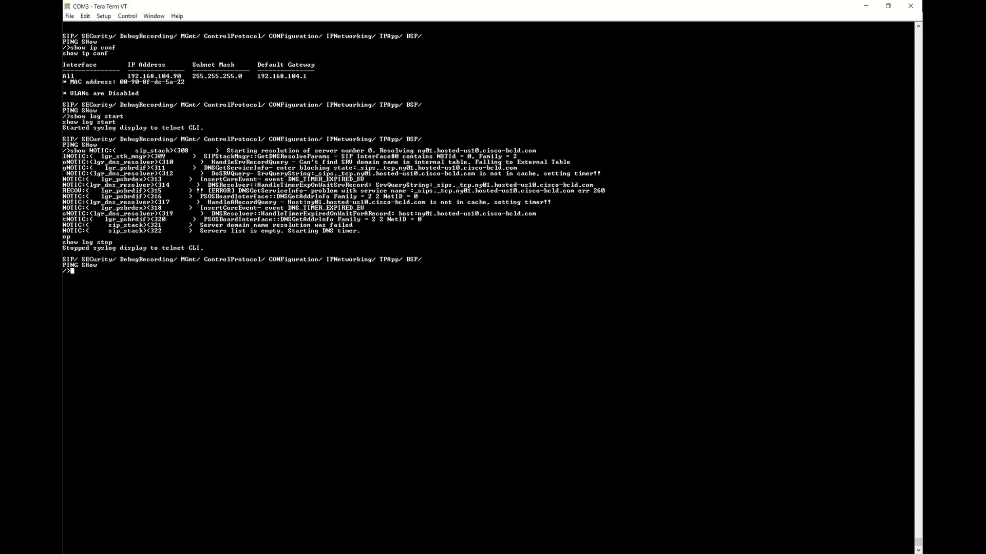
pyautogui.click(262, 553)
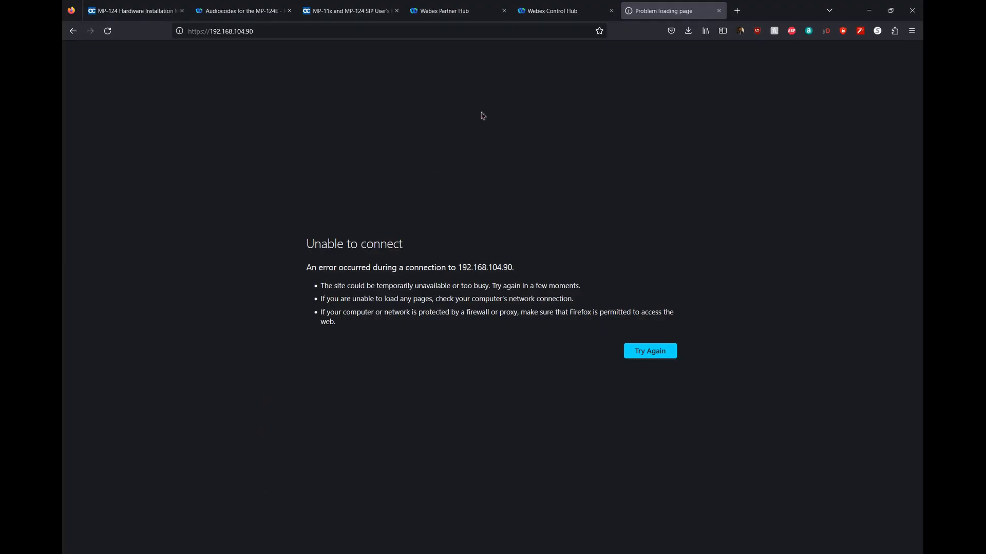
# Switch to the Webex Control Hub tab showing the empty Workspaces page.
pyautogui.click(574, 7)
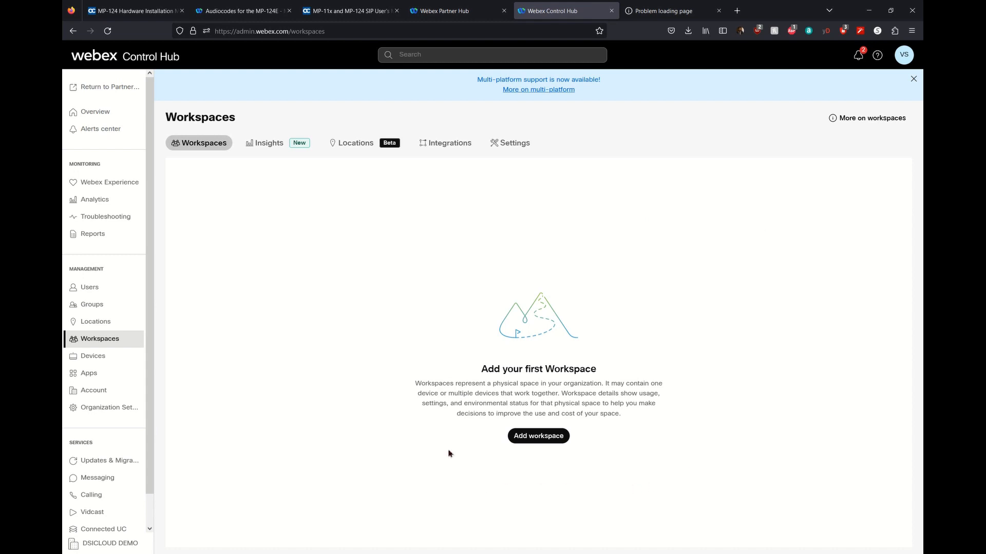
# Add a workspace named Finance FAX with type Other and location Ashburn HQ.
pyautogui.click(538, 436)
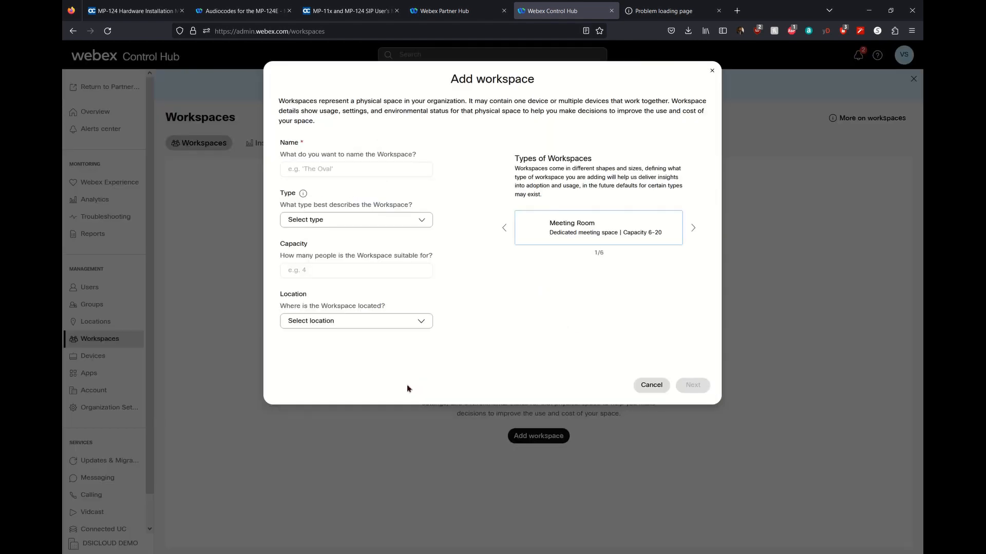
pyautogui.click(340, 173)
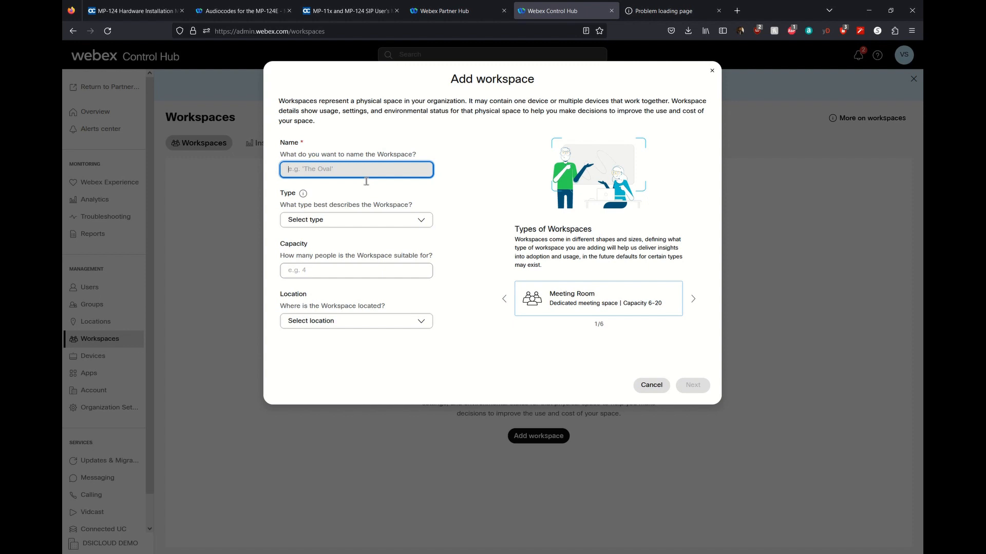
pyautogui.write('Finance FAX')
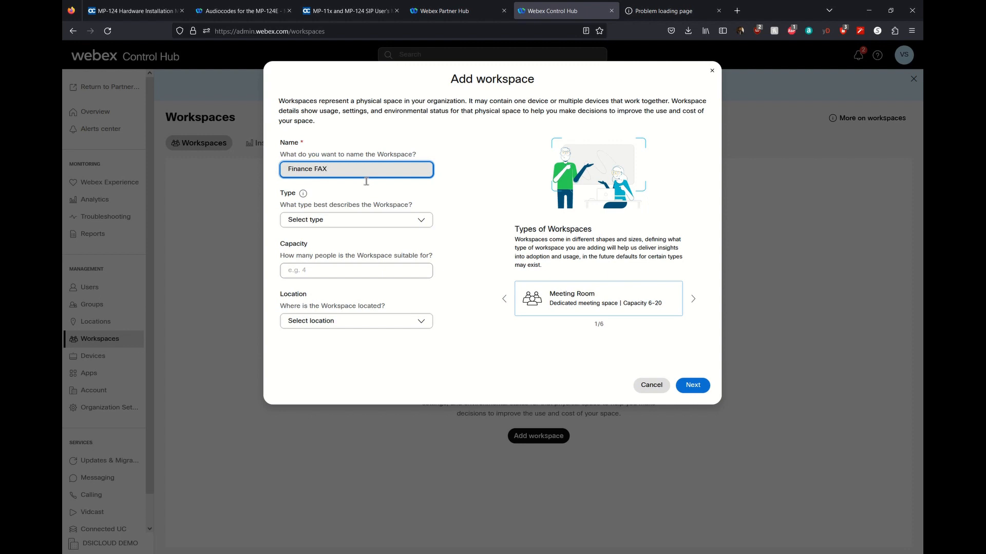
pyautogui.click(389, 224)
pyautogui.click(302, 355)
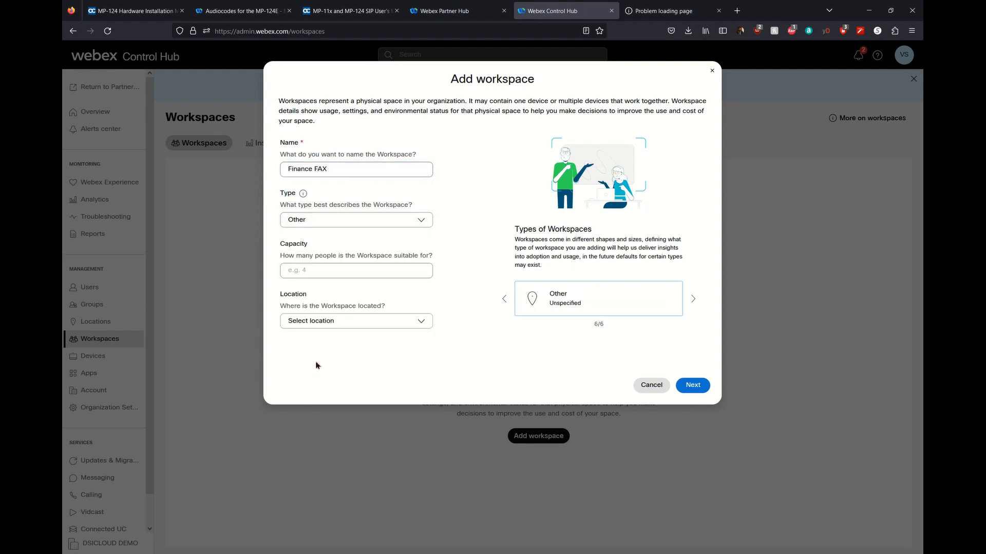
pyautogui.click(320, 320)
pyautogui.click(340, 404)
# Choose the Cisco IP Phone device type and select the AudioCodes MP-124E (TLS 17FXS) model.
pyautogui.click(704, 389)
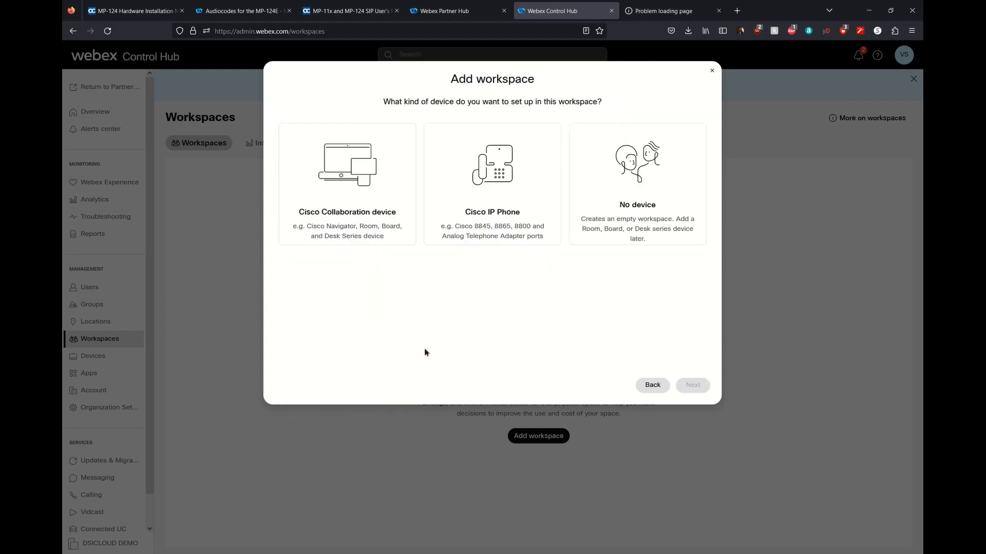
pyautogui.click(498, 231)
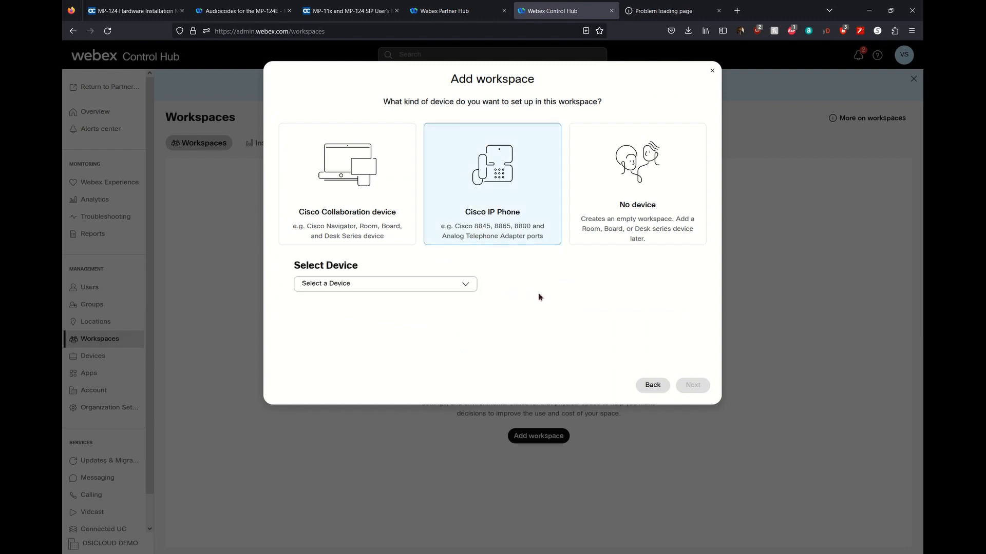
pyautogui.click(427, 288)
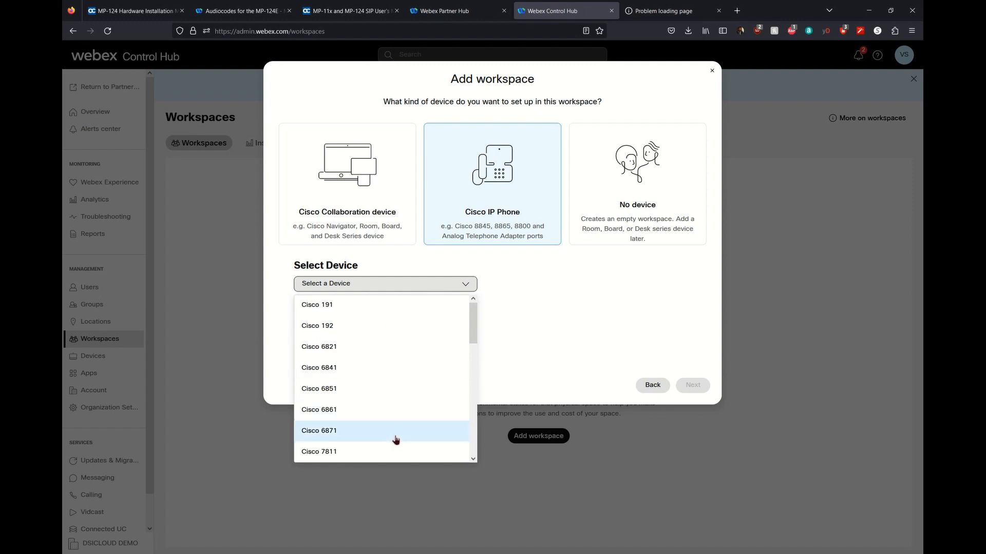
pyautogui.scroll(-10, 395, 440)
pyautogui.scroll(-3, 392, 440)
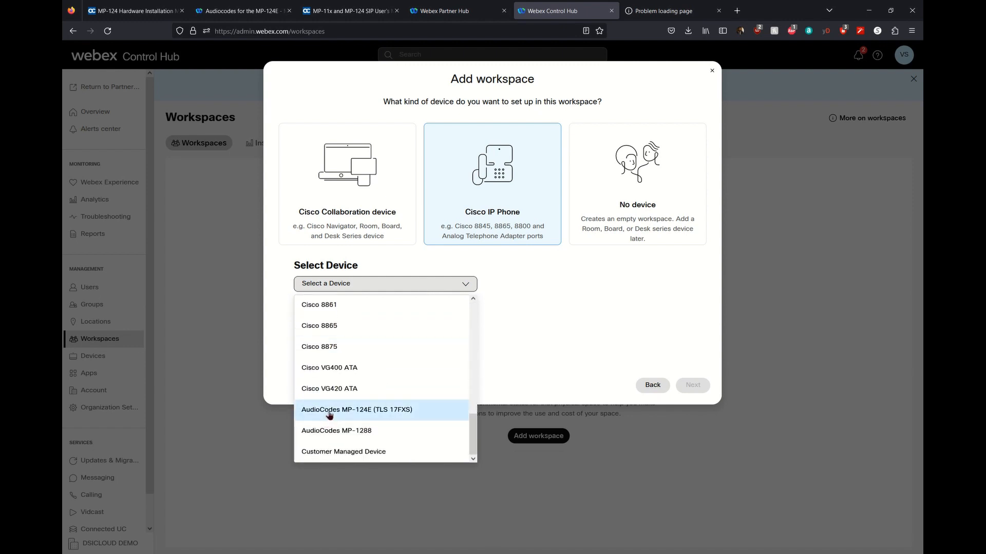
pyautogui.click(329, 410)
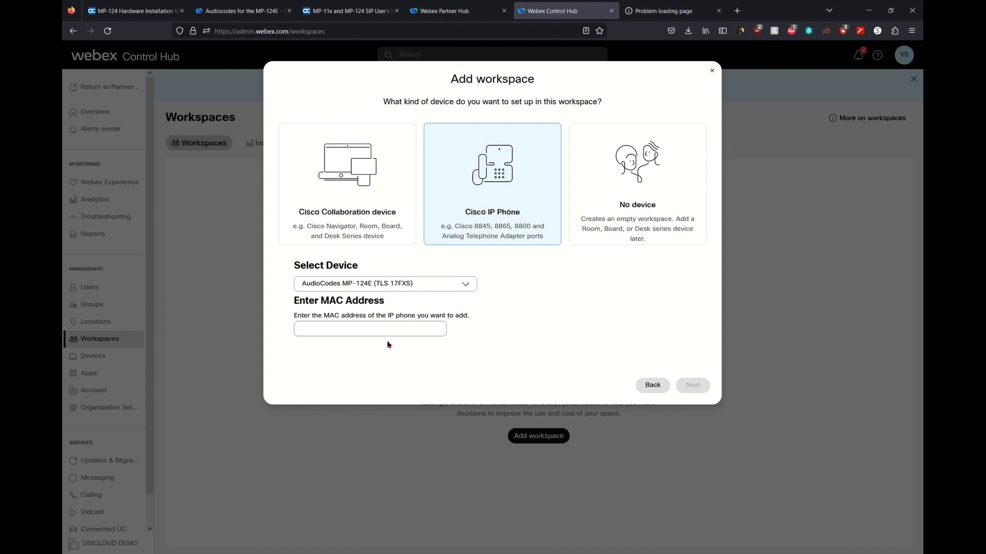
pyautogui.click(385, 553)
pyautogui.click(359, 553)
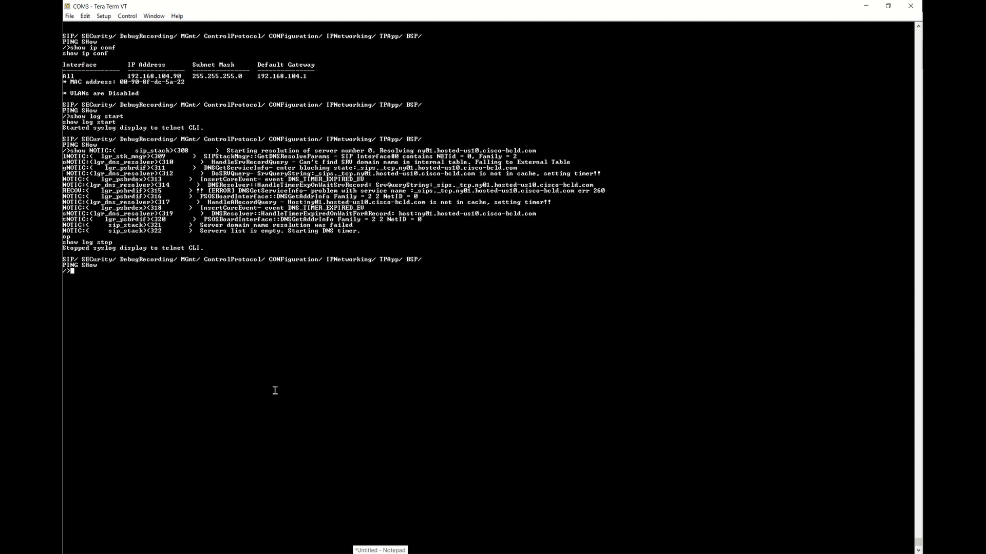
# Bring up the Notepad note holding the gateway's MAC address and dismiss the file-sharing notification.
pyautogui.click(375, 553)
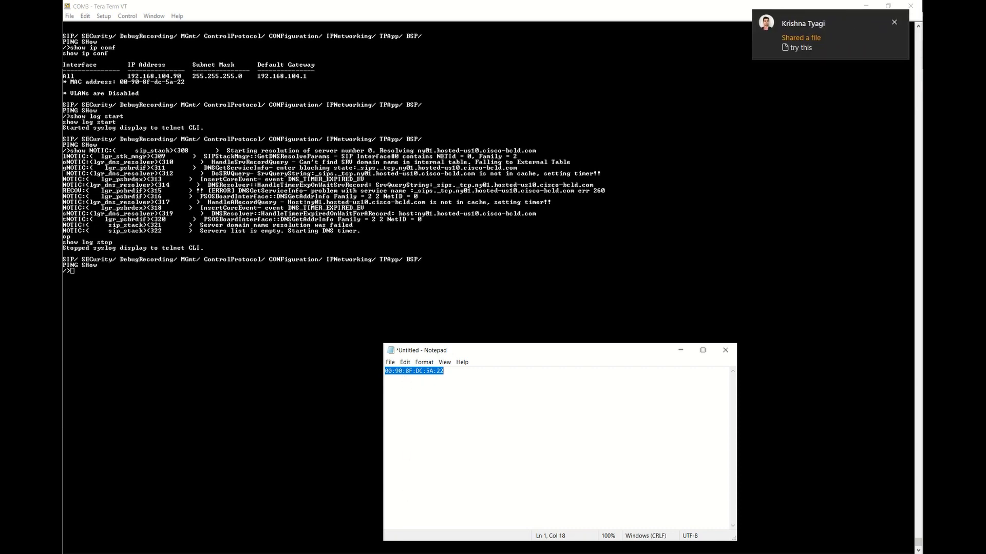
pyautogui.click(894, 22)
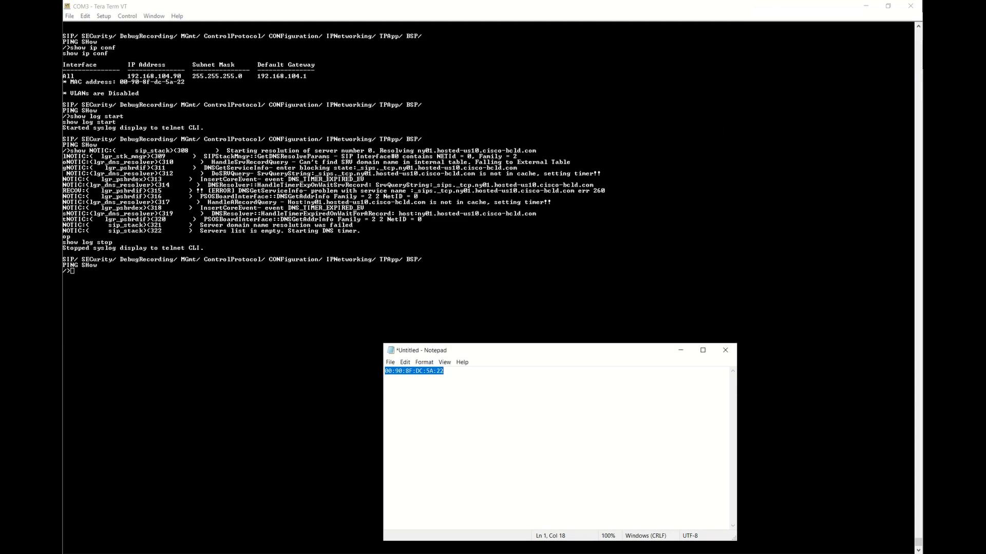
pyautogui.hotkey('alt', 'Tab')
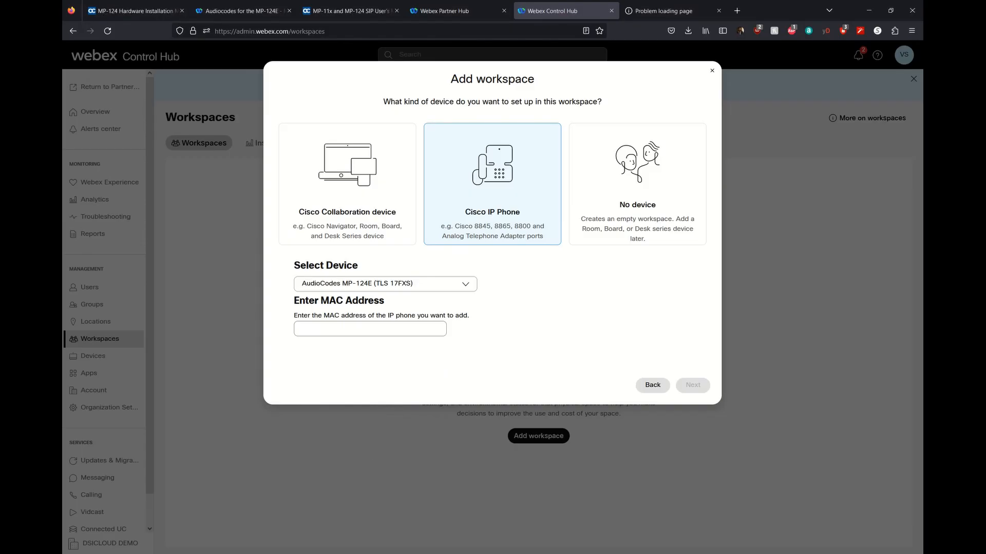
# Paste the gateway's MAC address into the Enter MAC Address field and confirm it.
pyautogui.click(365, 331)
pyautogui.write('00:90:8F:DC:5A:22')
pyautogui.click(547, 341)
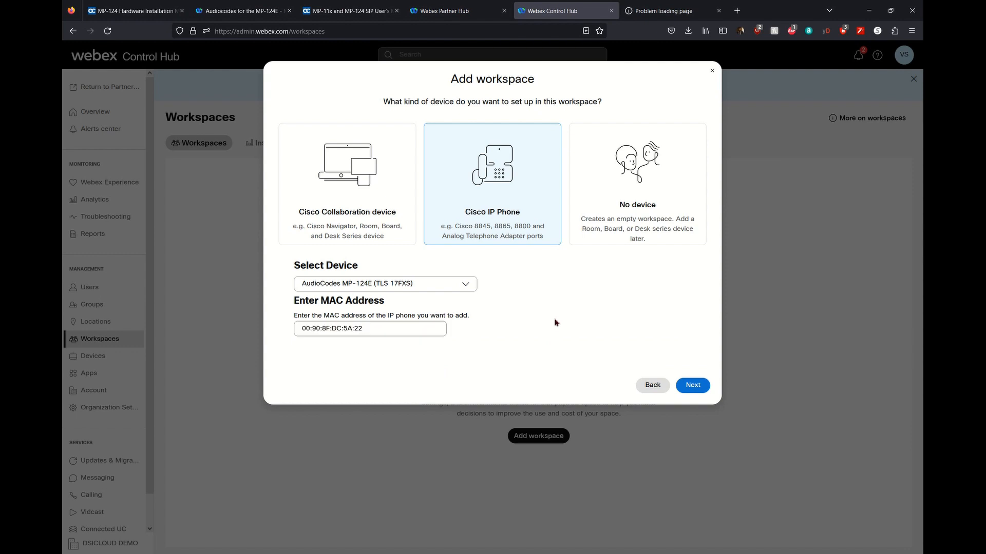
# Quit the Webex desktop app from the system tray.
pyautogui.moveTo(428, 553)
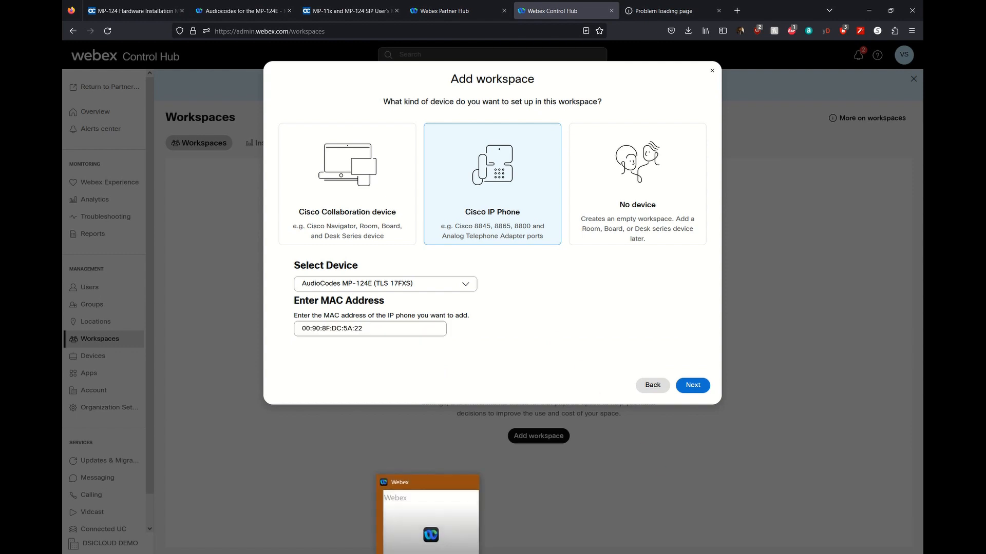
pyautogui.click(808, 553)
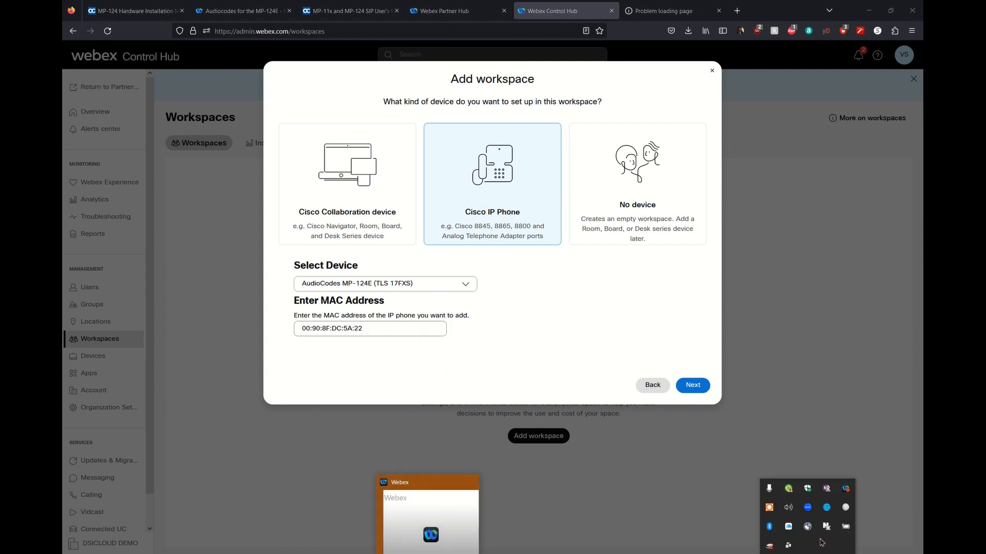
pyautogui.rightClick(845, 489)
pyautogui.click(837, 478)
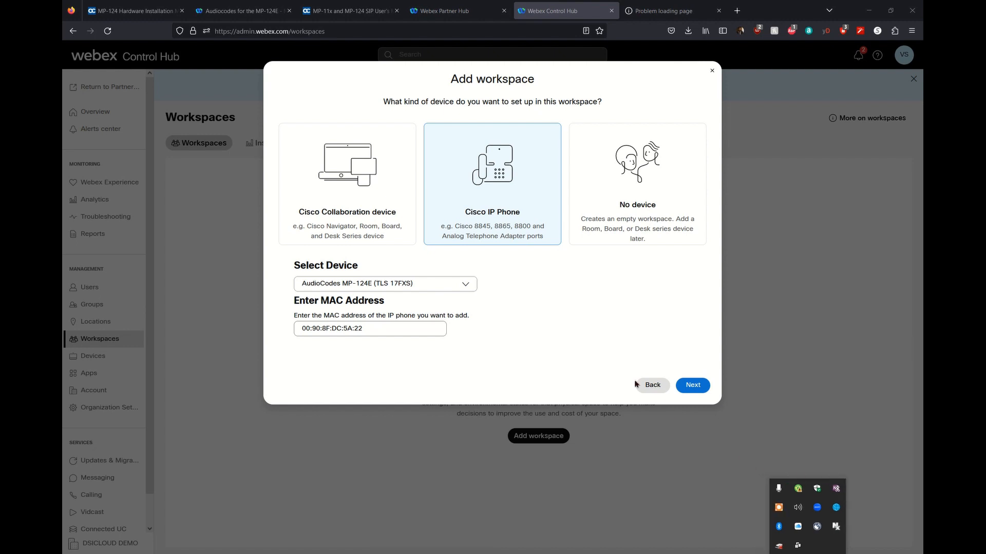
# Set location to Ashburn HQ and extension 1011, then save the Finance FAX workspace.
pyautogui.click(690, 386)
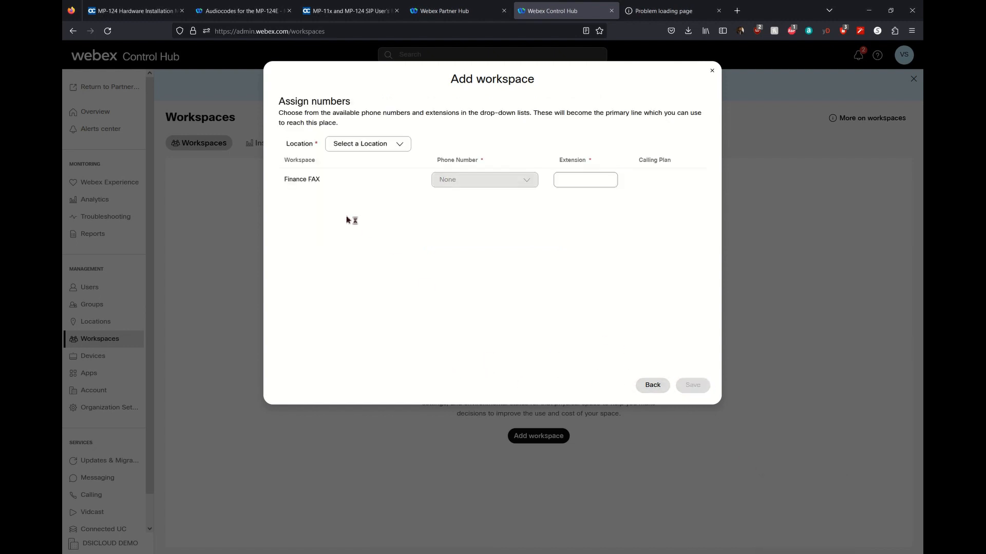
pyautogui.click(390, 146)
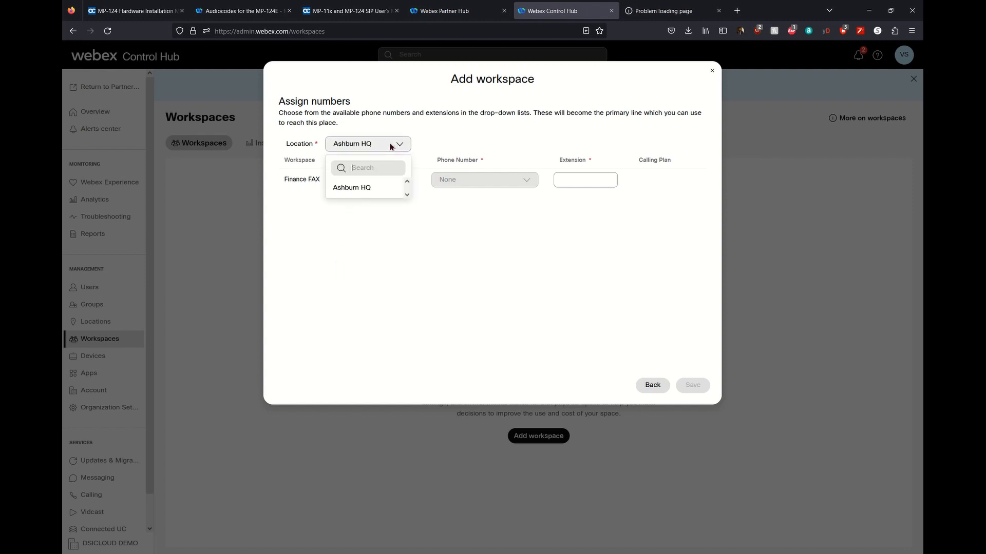
pyautogui.click(352, 188)
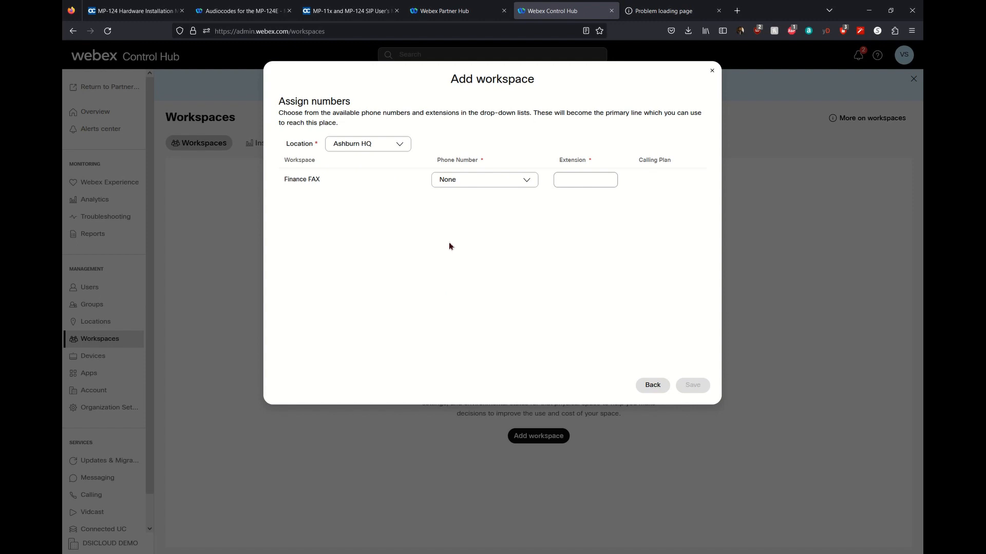
pyautogui.click(501, 183)
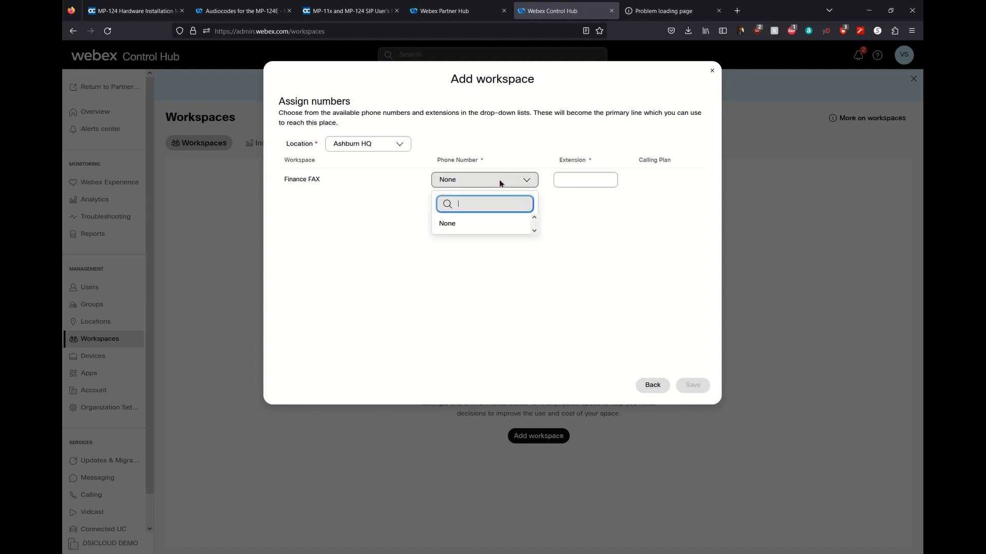
pyautogui.click(357, 218)
pyautogui.click(591, 185)
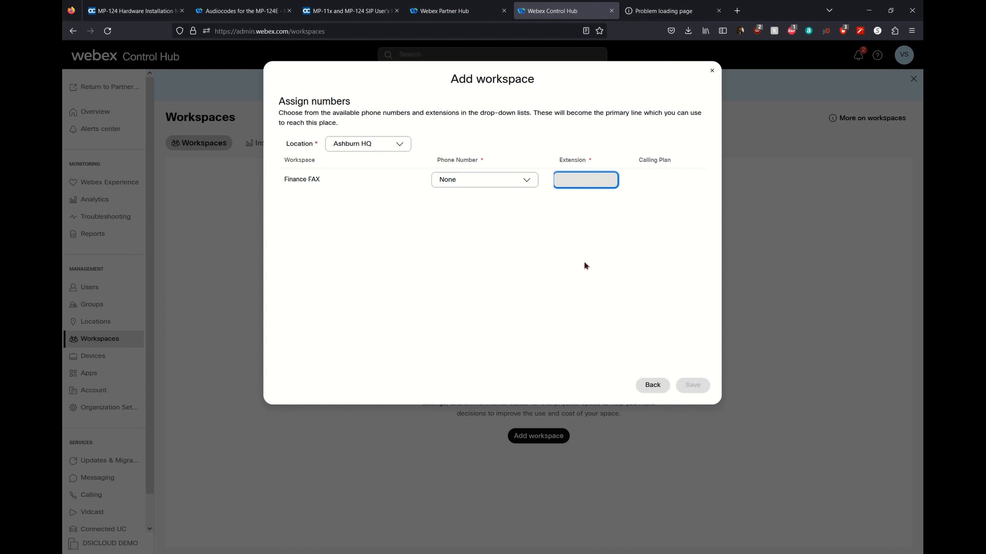
pyautogui.write('1011')
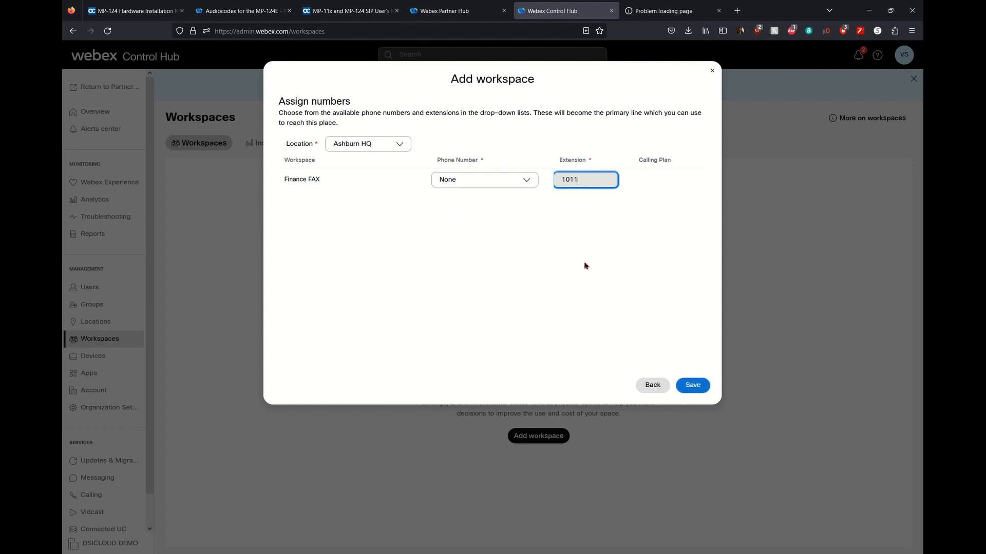
pyautogui.click(690, 386)
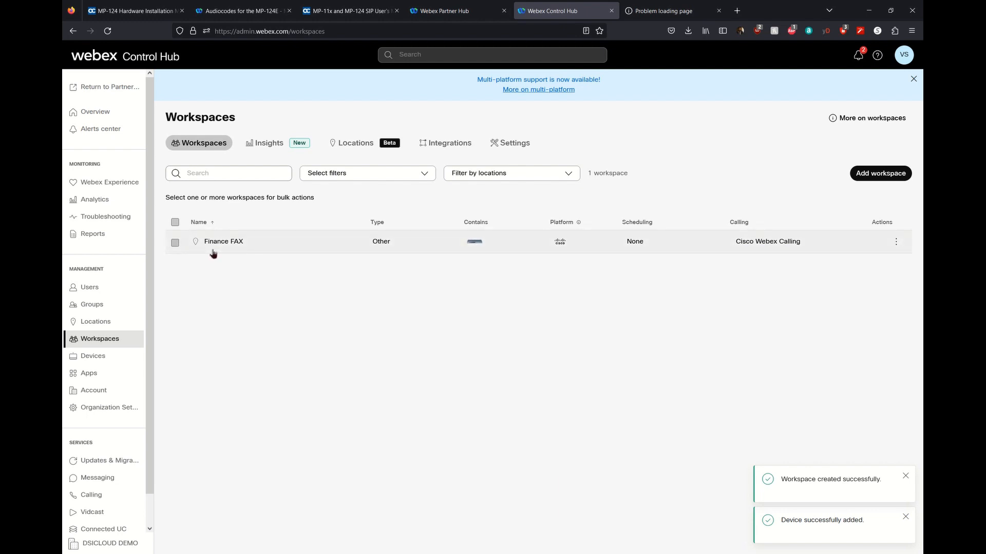
# Open the Finance FAX row from the Workspaces list.
pyautogui.click(227, 244)
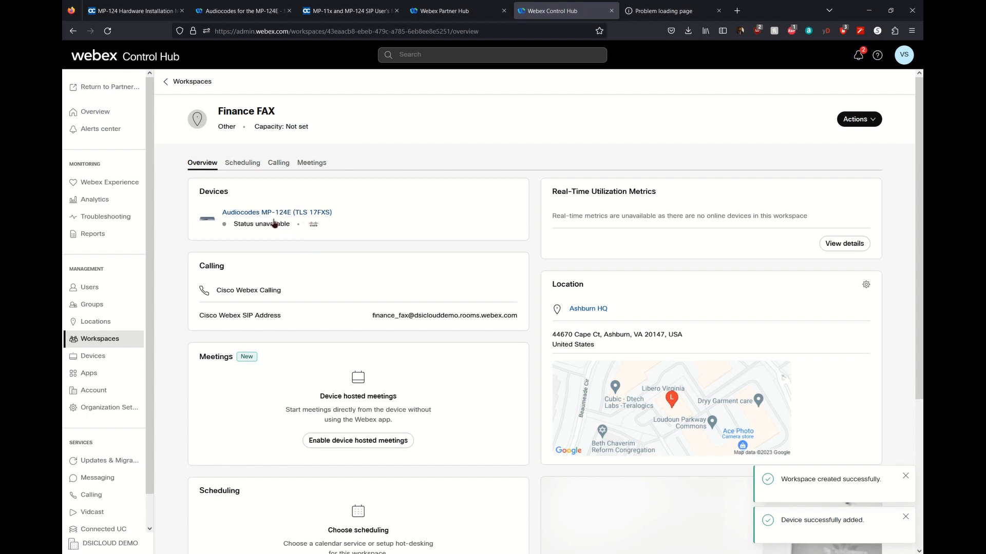
# Dismiss both notifications and open the AudioCodes MP-124E (TLS 17FXS) device under Finance FAX.
pyautogui.click(905, 477)
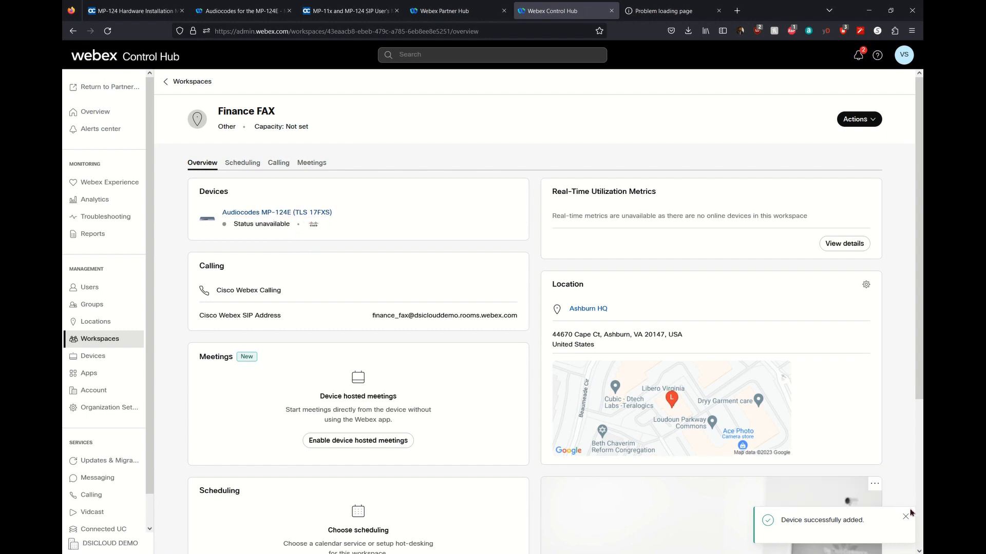
pyautogui.click(906, 516)
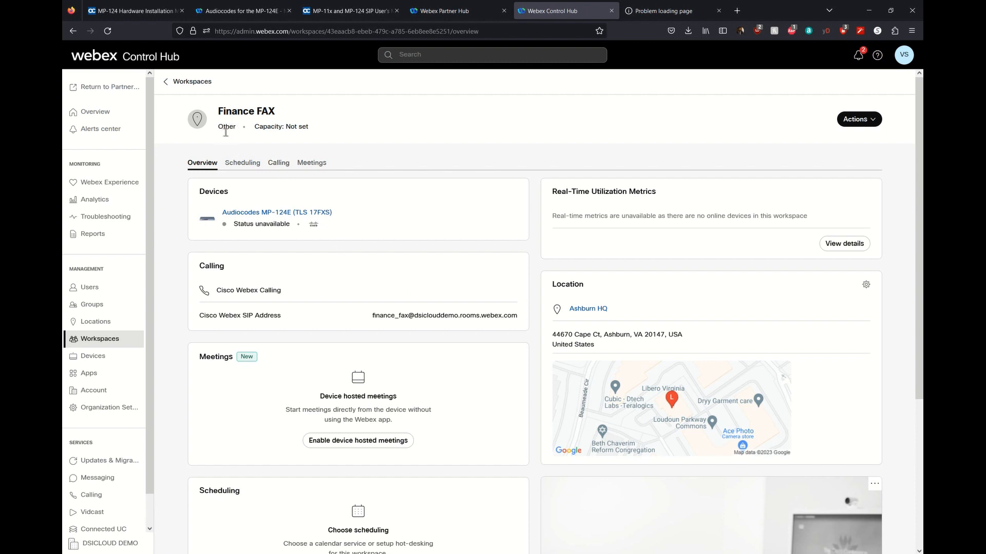
pyautogui.moveTo(219, 112); pyautogui.dragTo(279, 114)
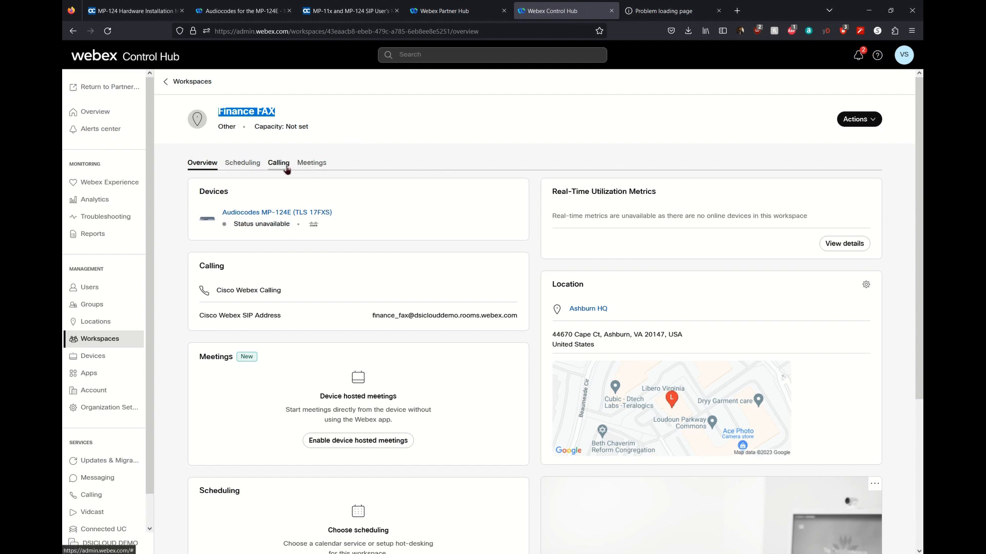
pyautogui.click(269, 218)
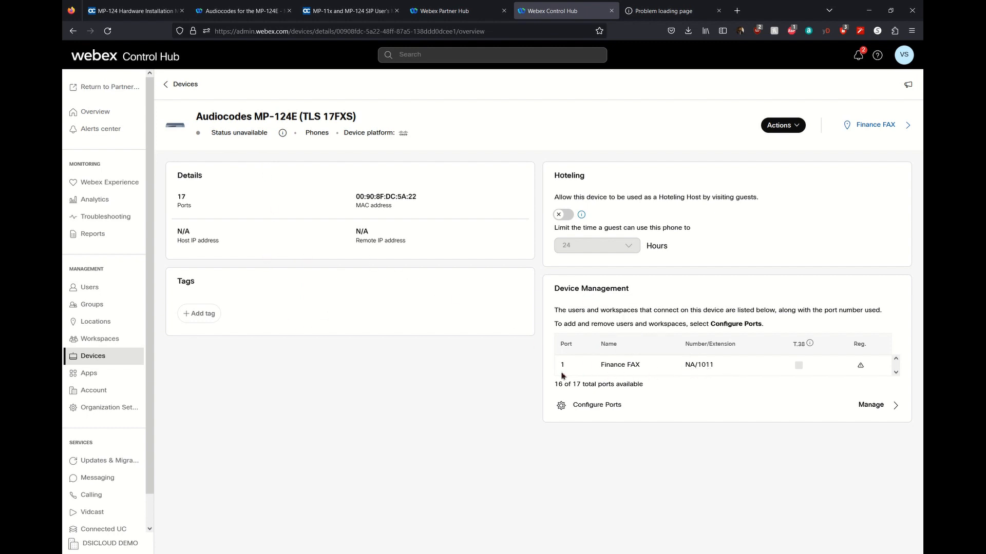
# Open the MP-124E's Configured Ports panel from the Device Management card.
pyautogui.moveTo(601, 366); pyautogui.dragTo(650, 372)
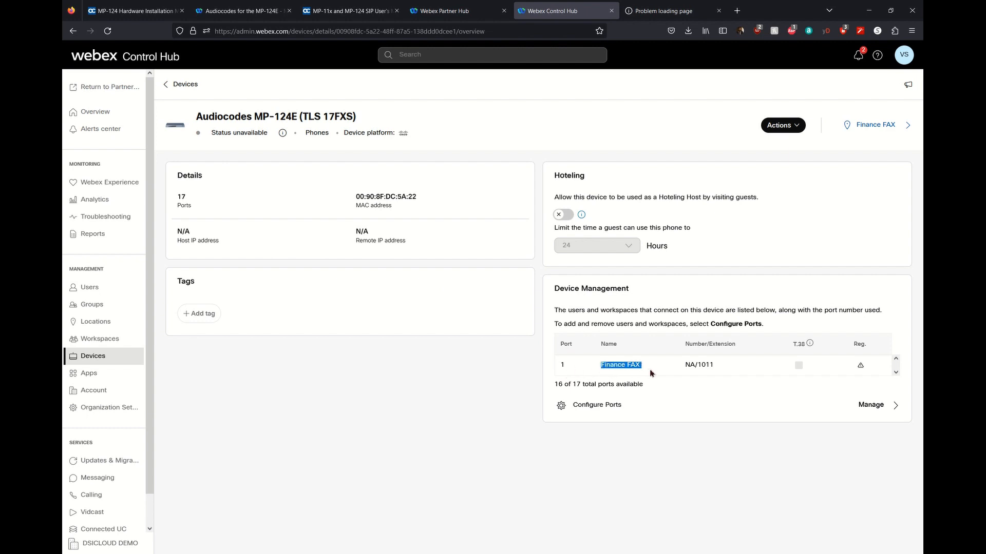
pyautogui.click(693, 373)
pyautogui.click(869, 409)
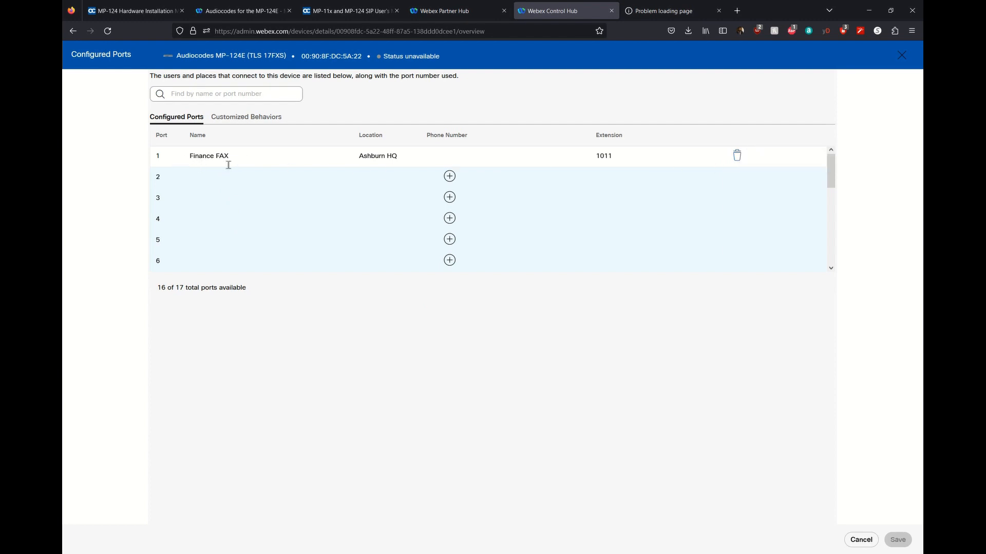
# Close the Configured Ports panel after checking Finance FAX on port 1.
pyautogui.moveTo(183, 158); pyautogui.dragTo(248, 161)
pyautogui.click(902, 55)
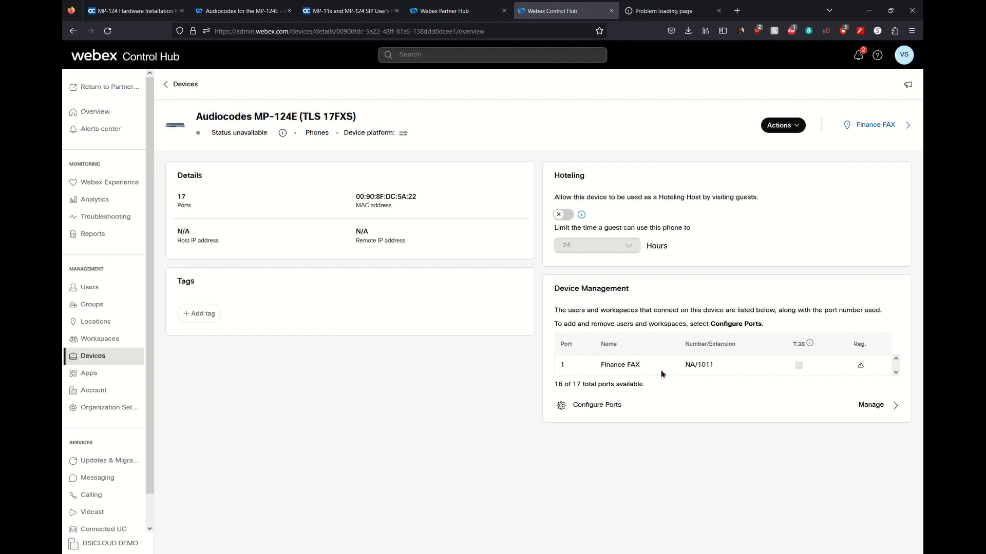
pyautogui.moveTo(560, 369); pyautogui.dragTo(577, 371)
pyautogui.click(621, 410)
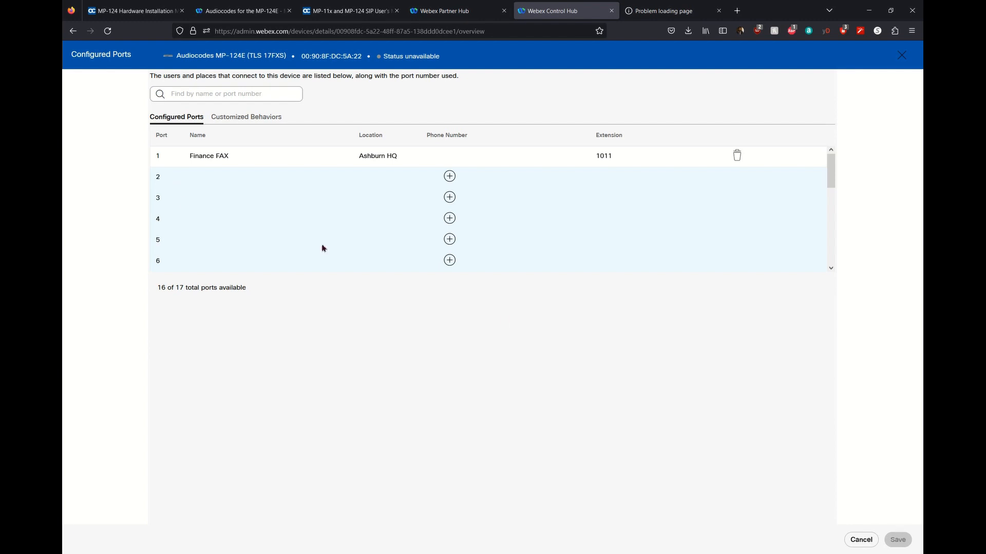
pyautogui.click(860, 540)
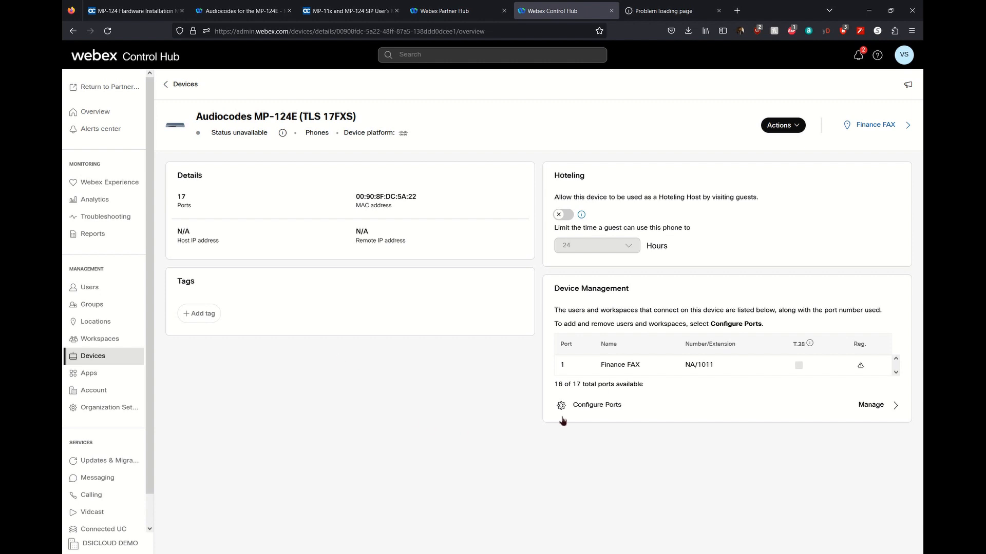
pyautogui.moveTo(554, 385); pyautogui.dragTo(649, 387)
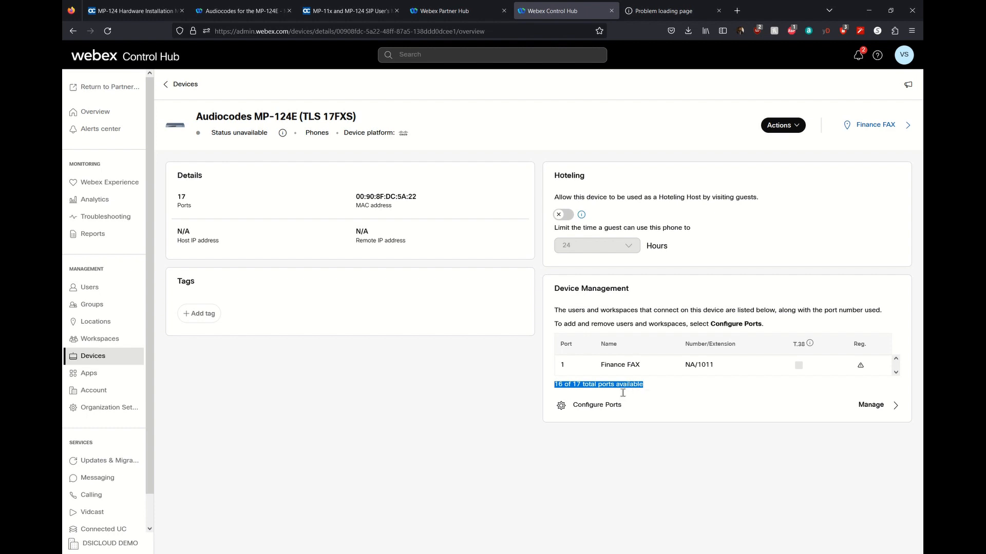
pyautogui.click(645, 390)
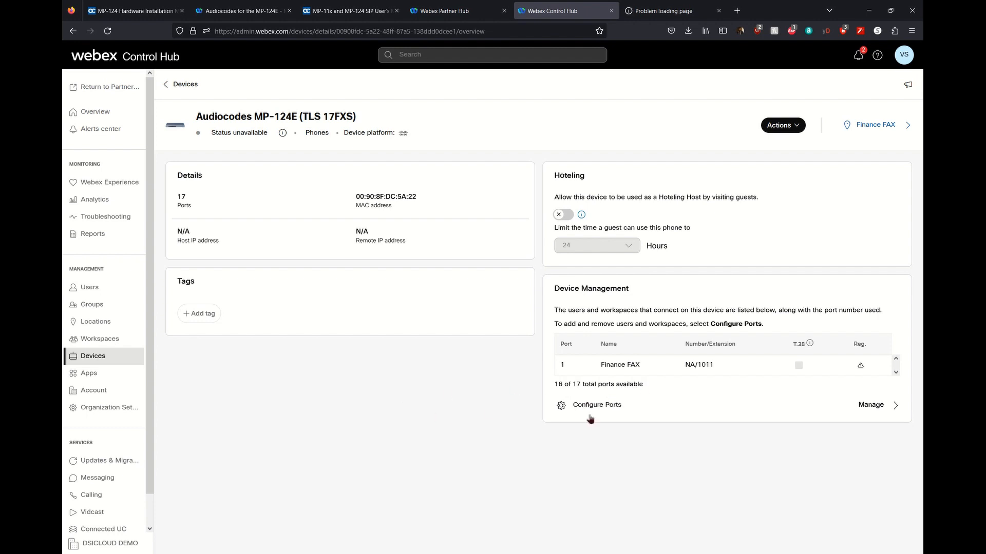
pyautogui.click(718, 414)
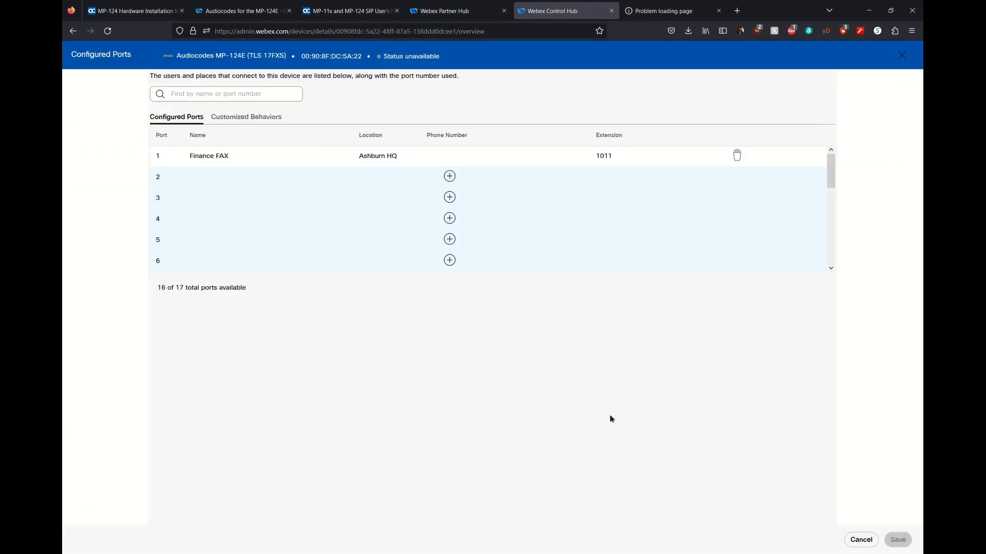
# Search for workspaces for ports 2 and 3, find none, and exit the port editor unsaved.
pyautogui.click(195, 179)
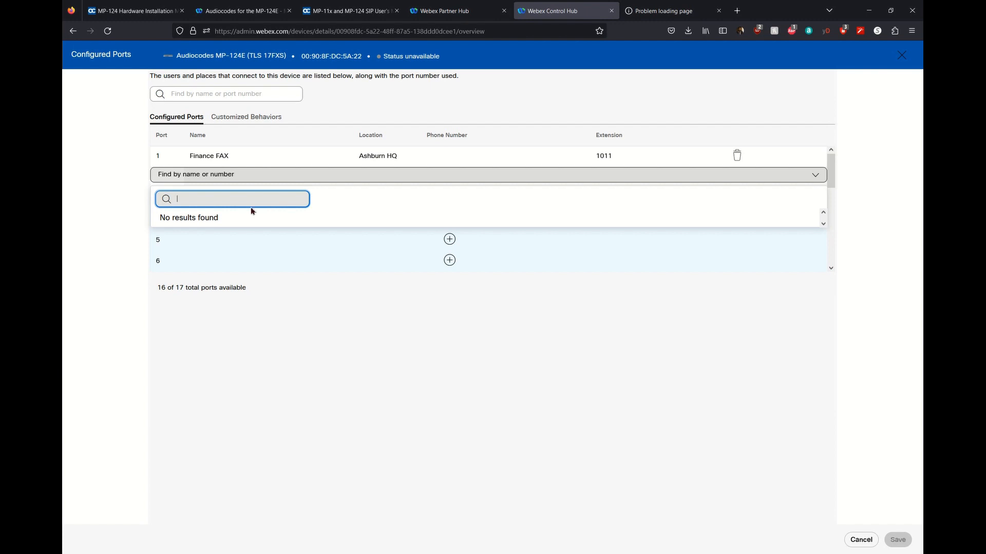
pyautogui.click(271, 411)
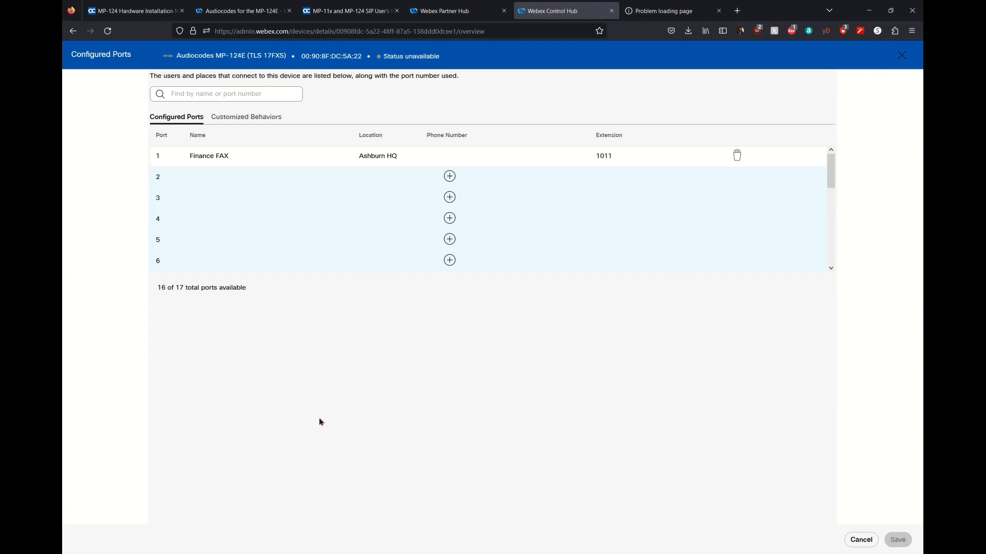
pyautogui.click(861, 539)
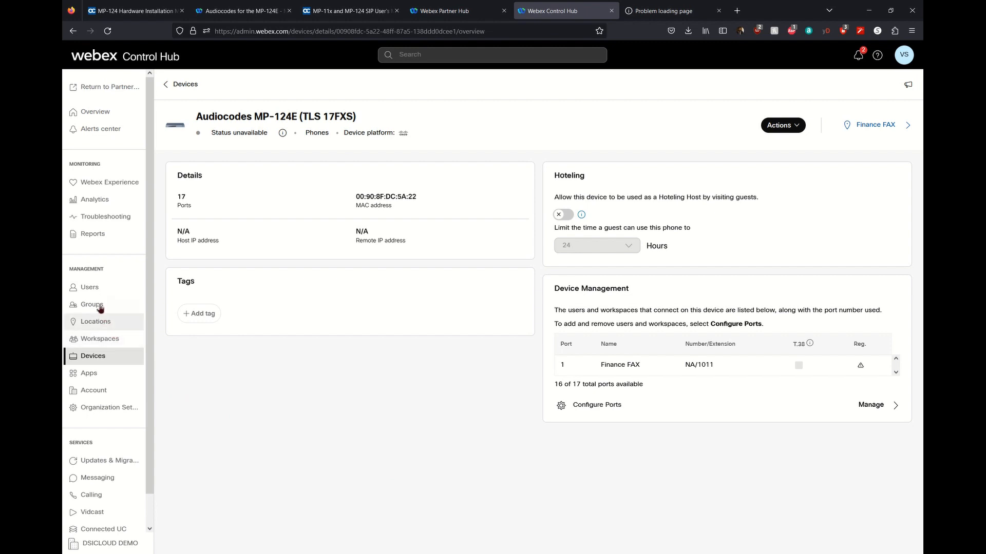
pyautogui.click(623, 408)
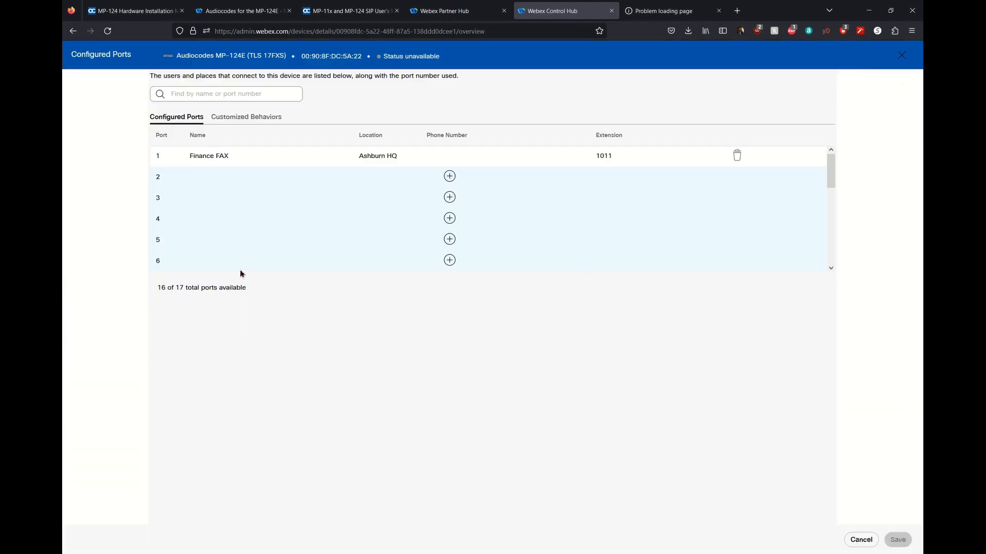
pyautogui.click(213, 198)
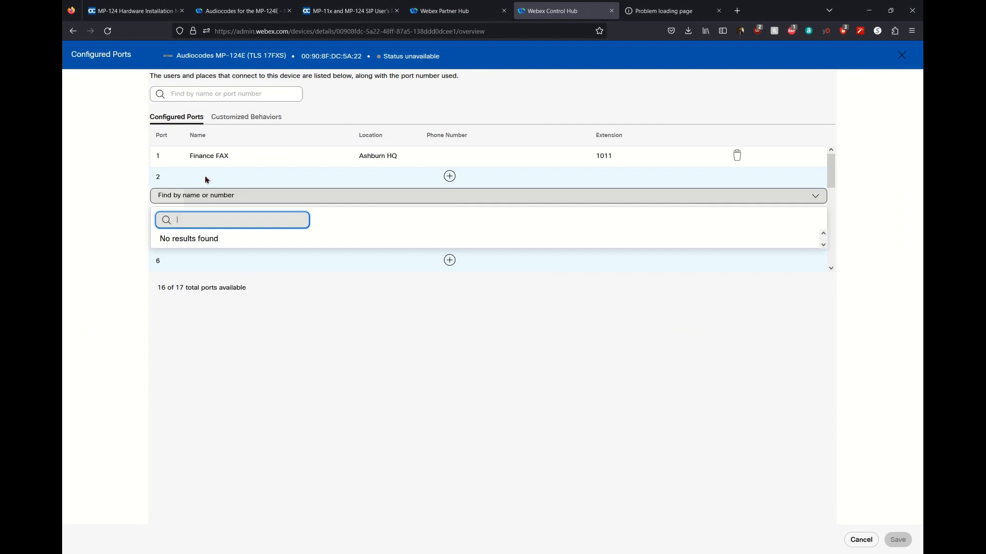
pyautogui.click(858, 544)
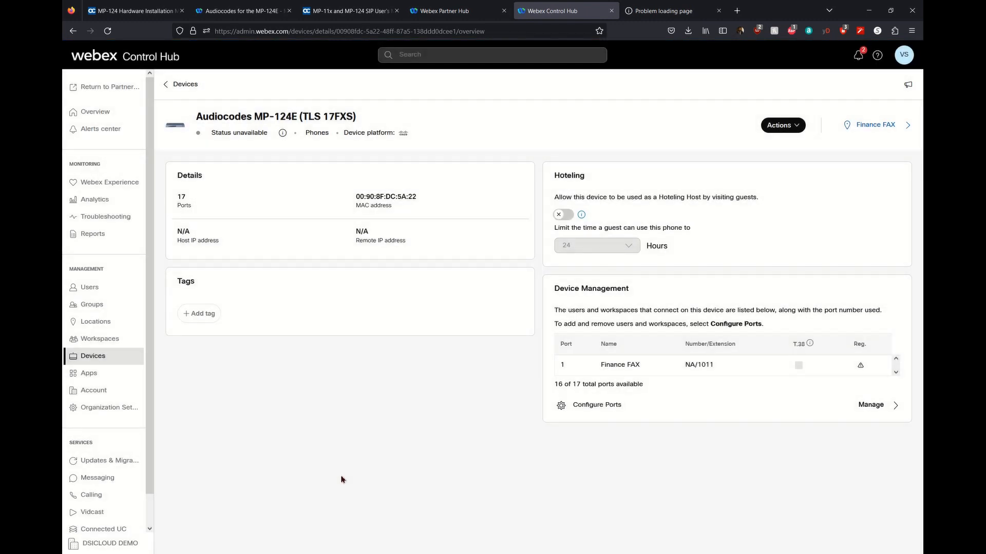
# Start a new workspace named HR FAX, type Other, at Ashburn HQ.
pyautogui.click(121, 347)
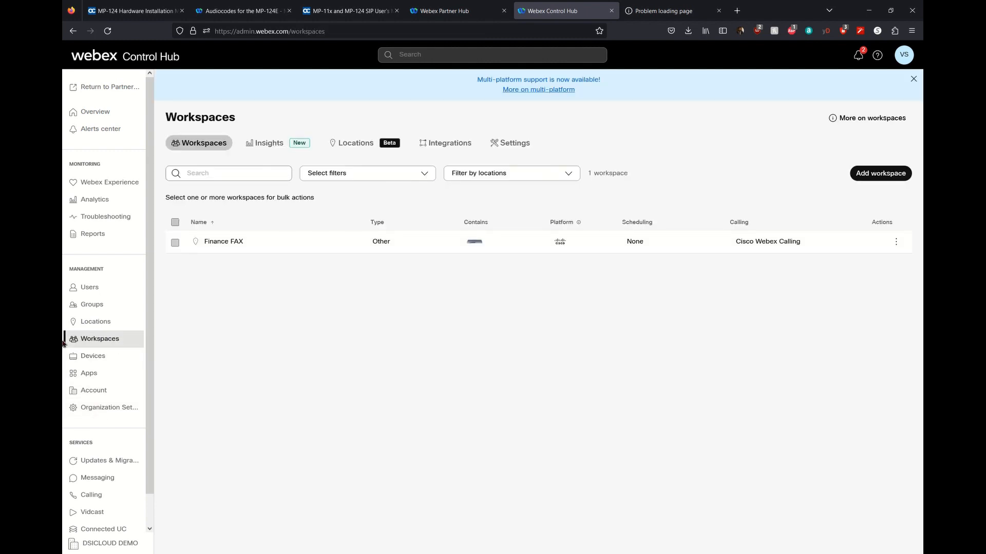
pyautogui.click(872, 178)
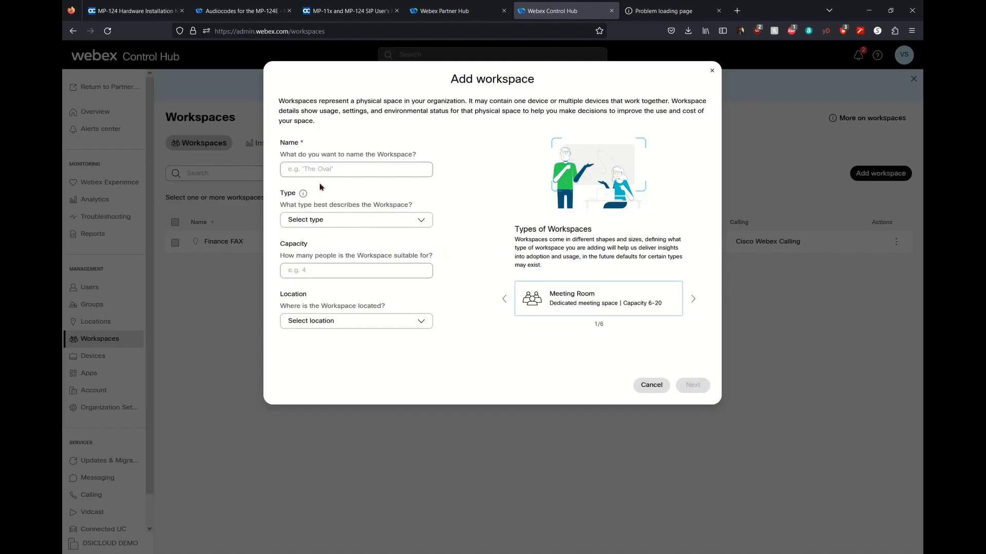
pyautogui.click(320, 175)
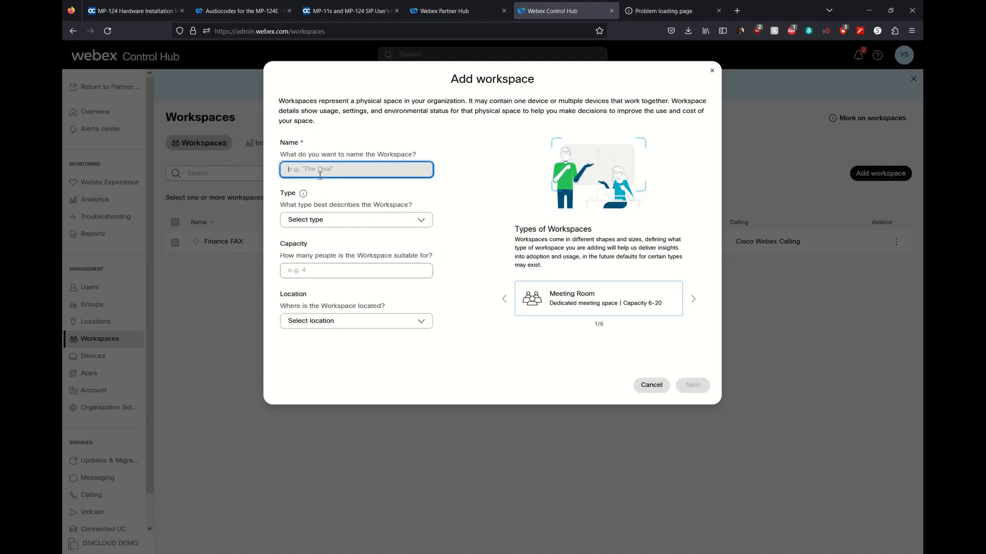
pyautogui.write('HA')
pyautogui.write(' FAX')
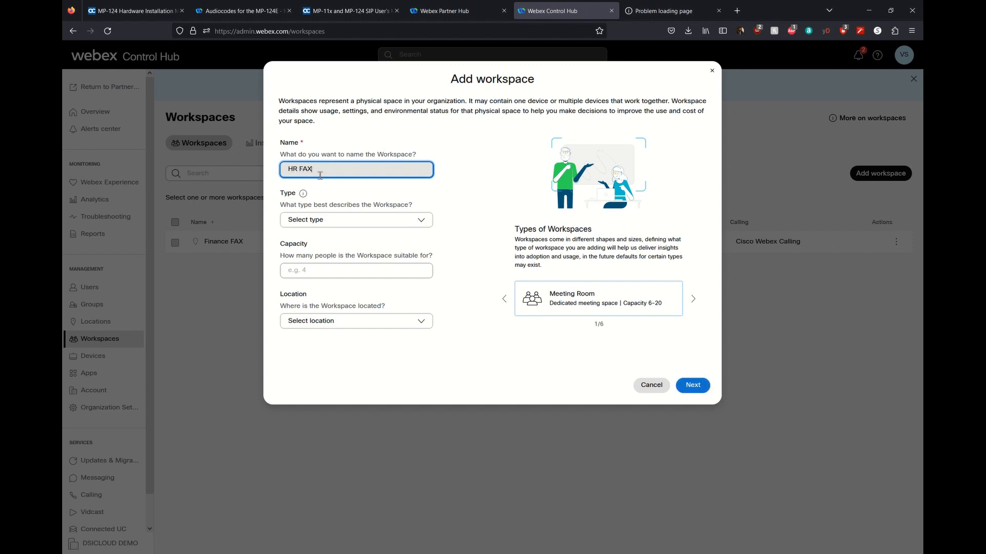
pyautogui.click(328, 220)
pyautogui.click(308, 345)
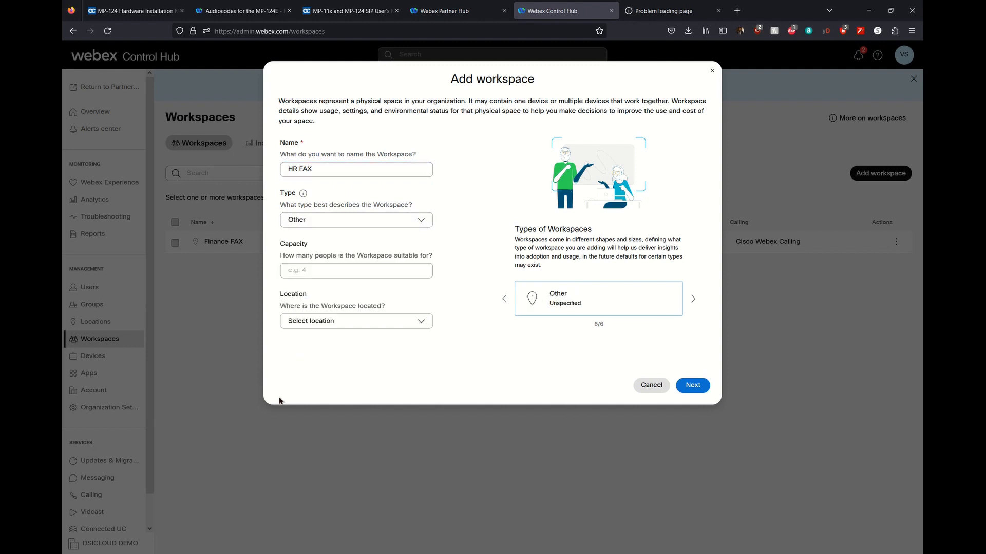
pyautogui.click(324, 325)
pyautogui.click(320, 407)
pyautogui.click(692, 386)
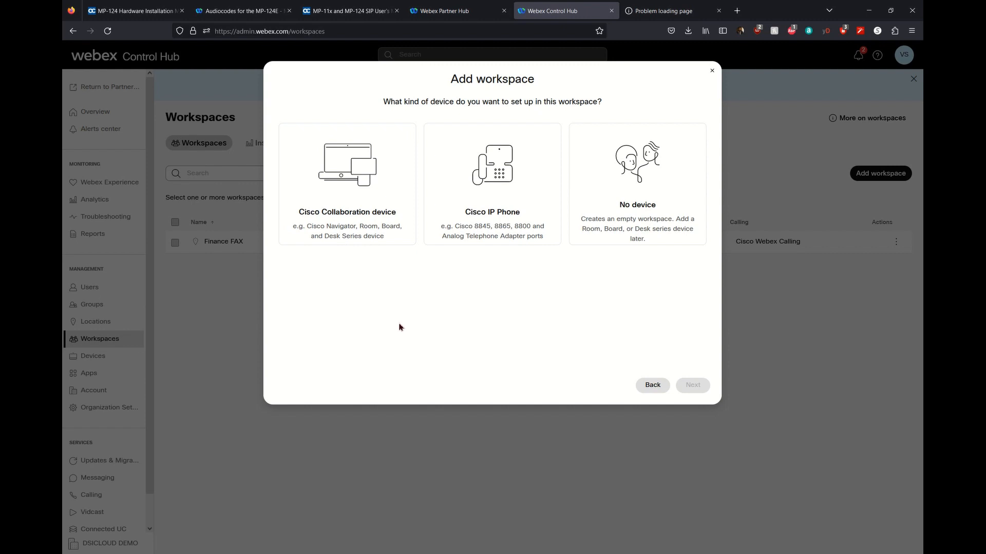
# Choose no device, enable Cisco Webex Calling, and save with extension 1012.
pyautogui.click(610, 230)
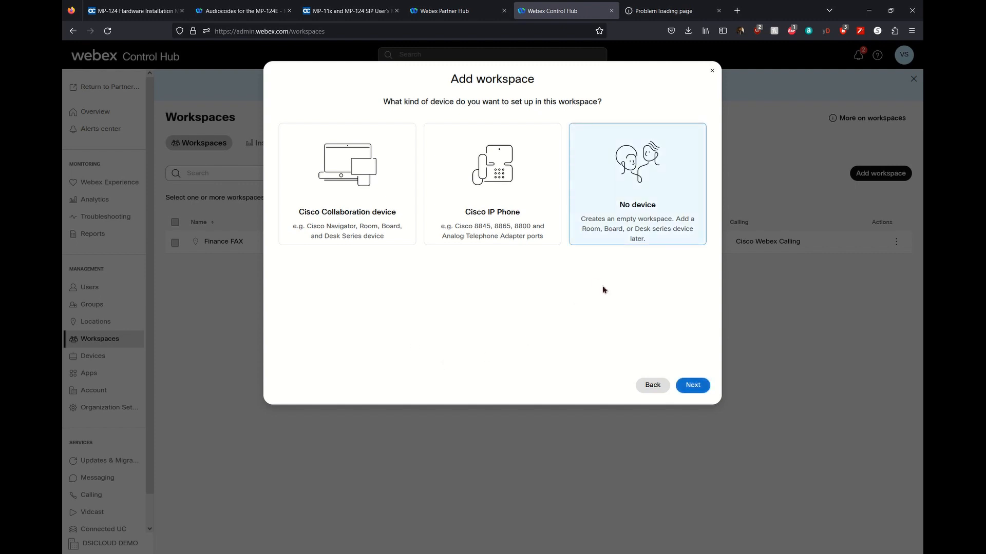
pyautogui.click(695, 385)
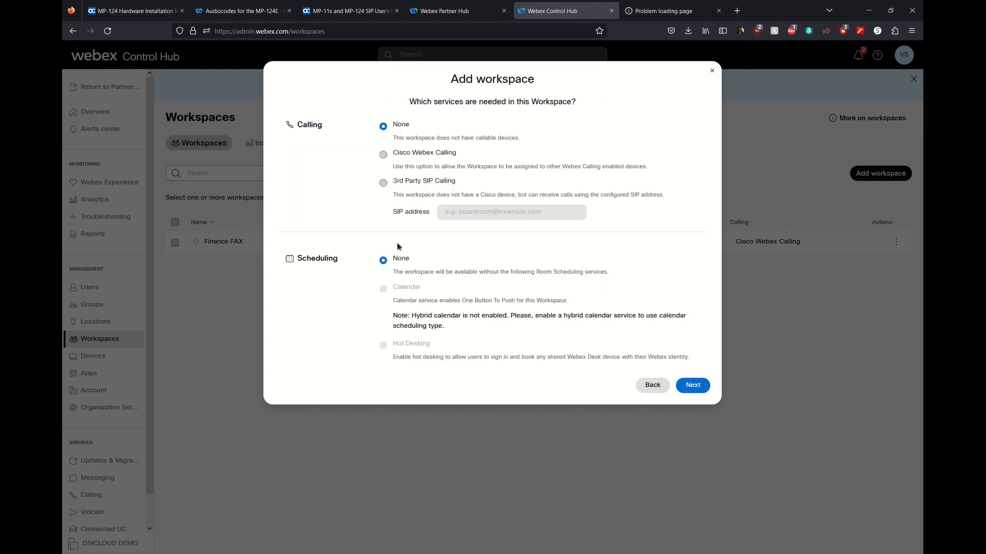
pyautogui.click(387, 159)
pyautogui.click(697, 386)
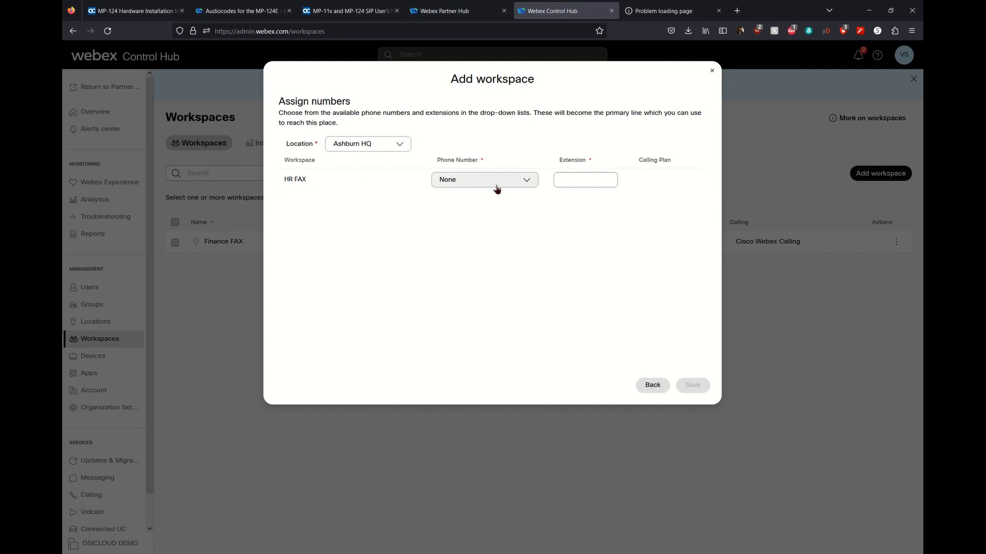
pyautogui.click(591, 183)
pyautogui.write('1012')
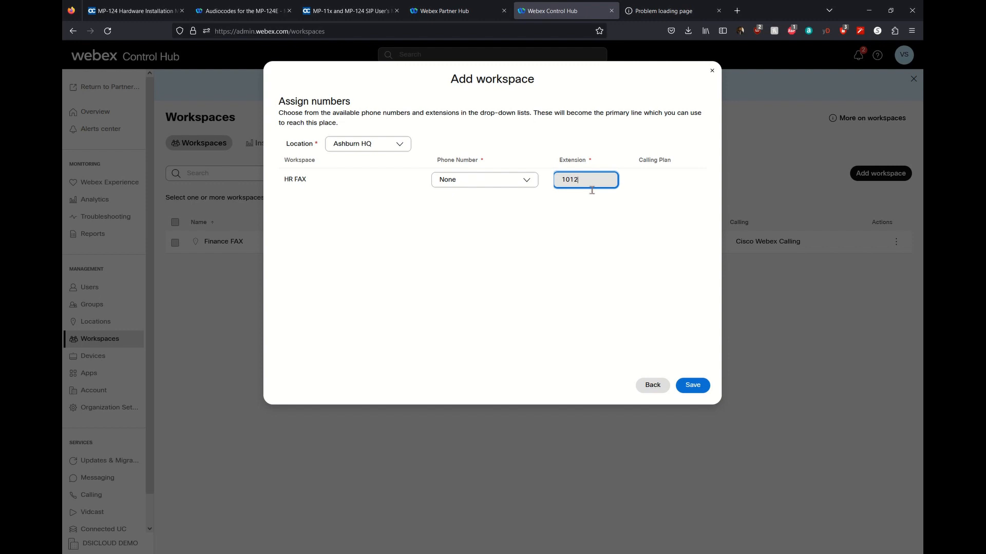
pyautogui.click(693, 384)
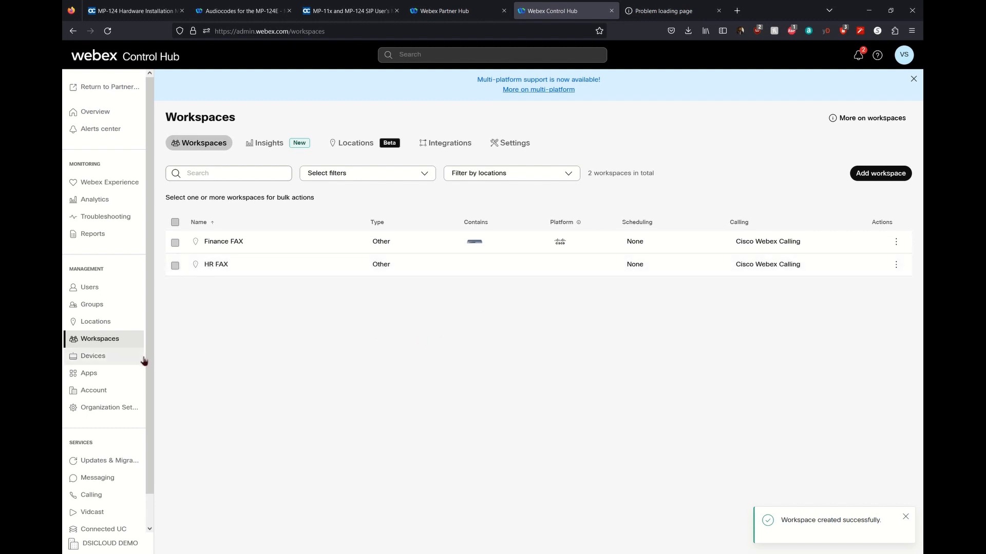
# Assign HR FAX to port 2 of the MP-124E and save the port configuration.
pyautogui.click(114, 364)
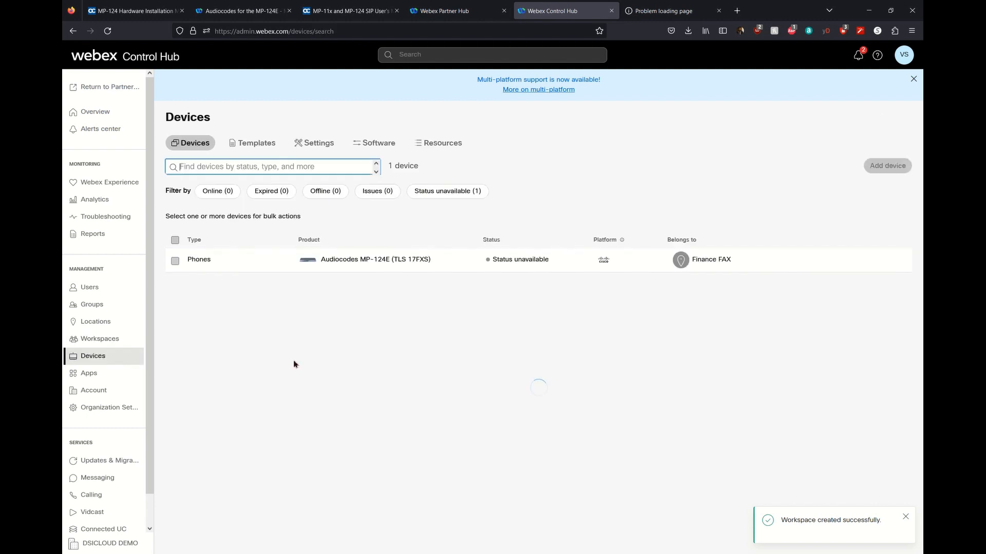
pyautogui.click(375, 265)
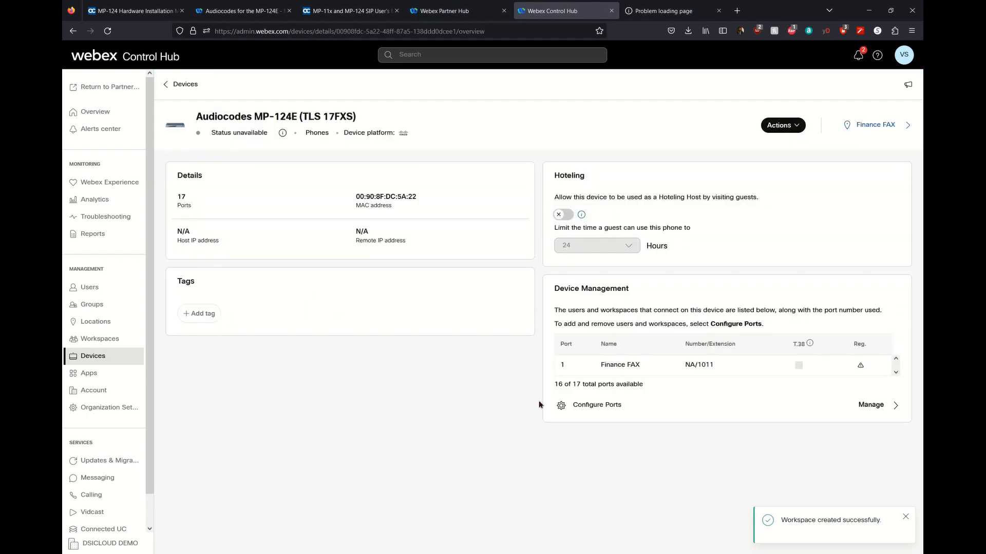
pyautogui.click(608, 406)
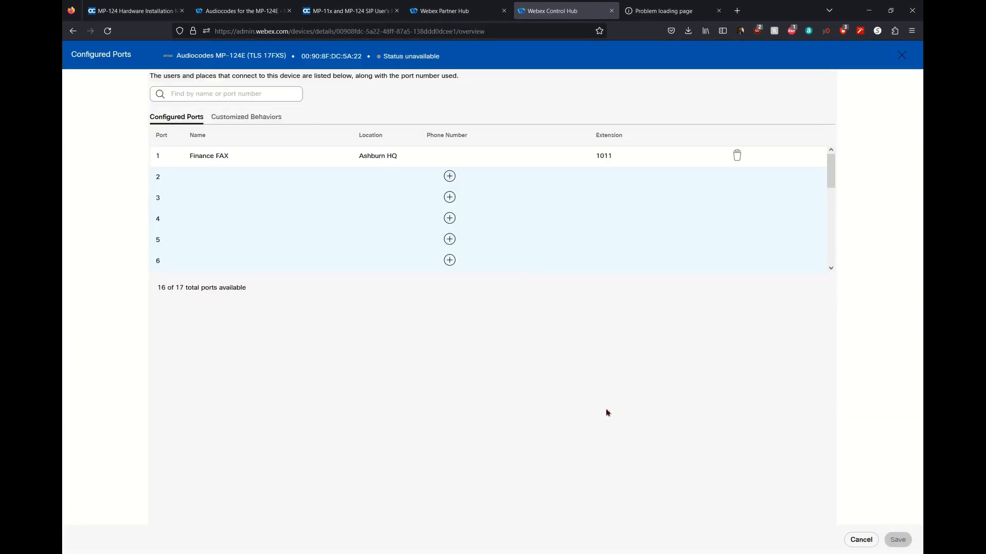
pyautogui.click(208, 179)
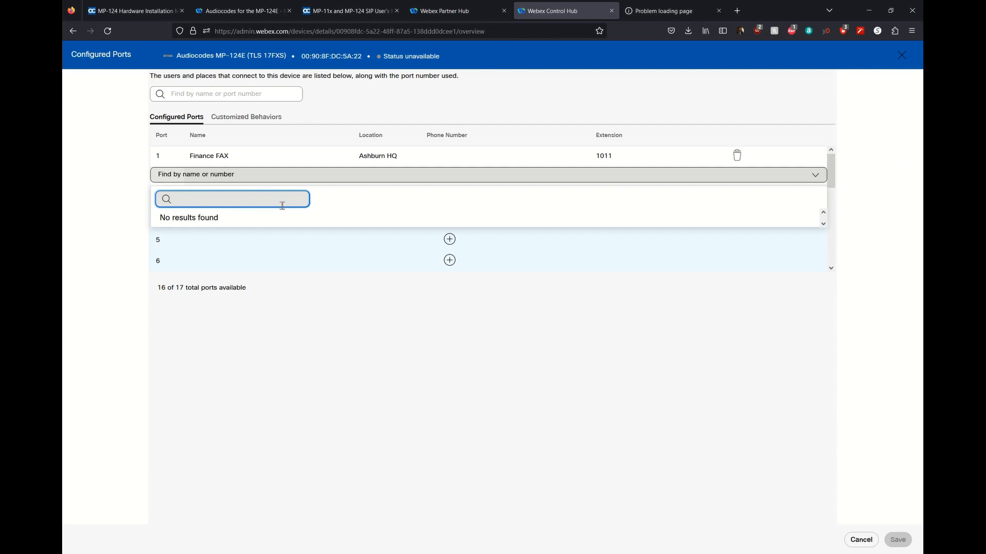
pyautogui.write('HR')
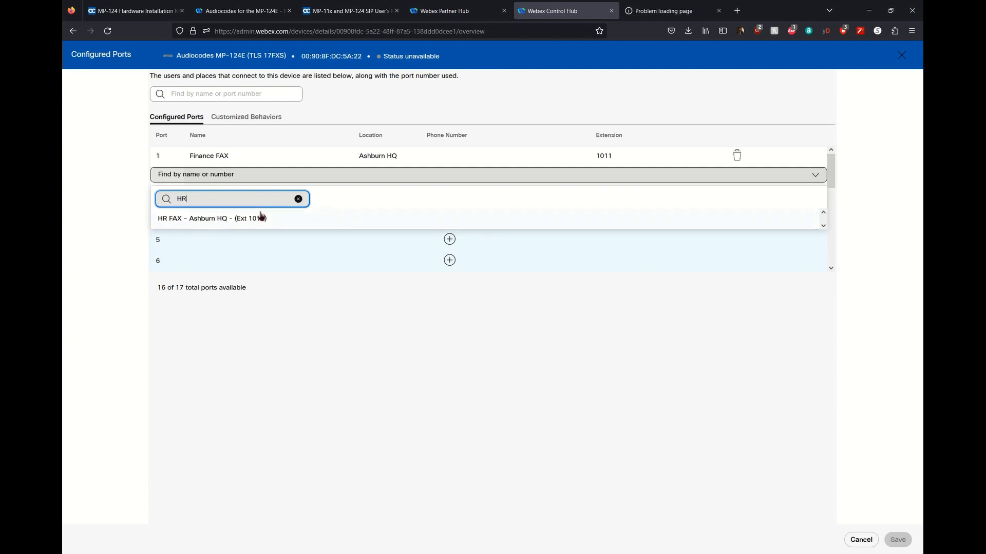
pyautogui.click(255, 215)
pyautogui.click(898, 540)
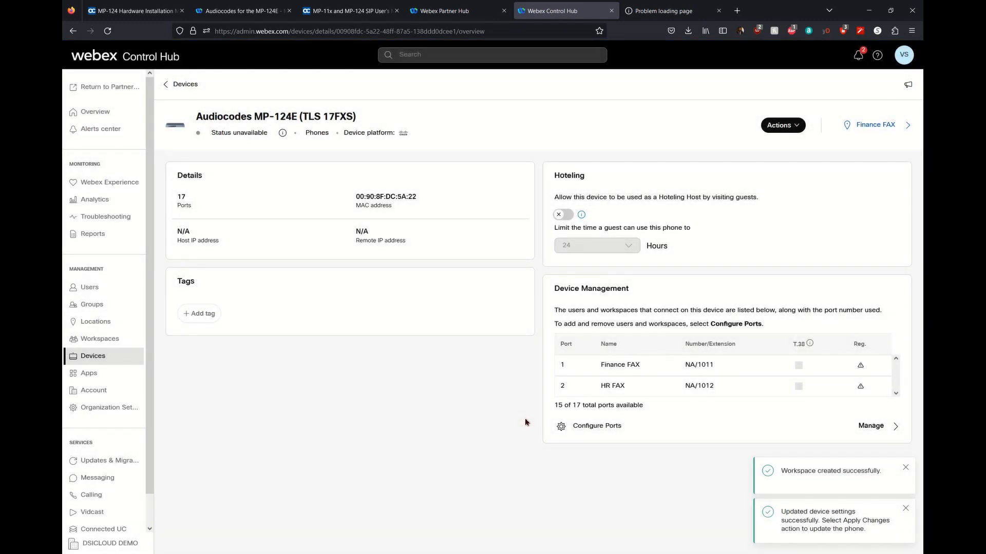
# Dismiss the two notifications and return to the Workspaces list.
pyautogui.click(905, 468)
pyautogui.click(906, 508)
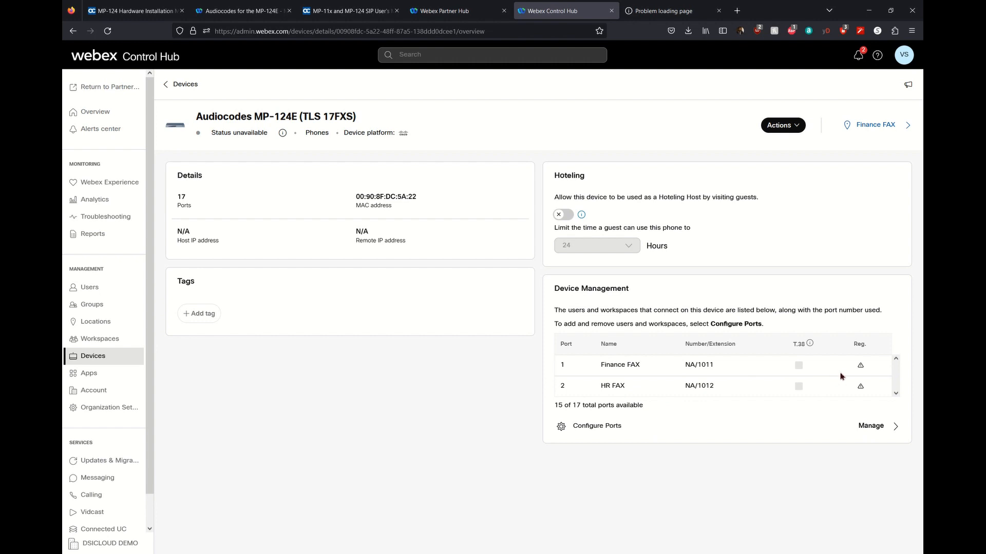
pyautogui.moveTo(862, 367)
pyautogui.click(109, 347)
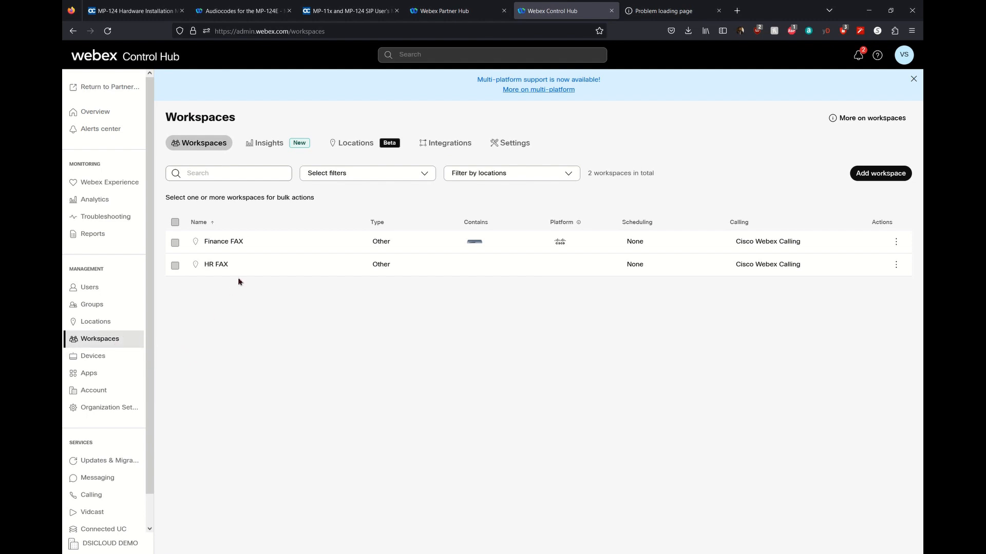
# Open Finance FAX's Calling tab and review its directory number, extension 1011.
pyautogui.click(244, 252)
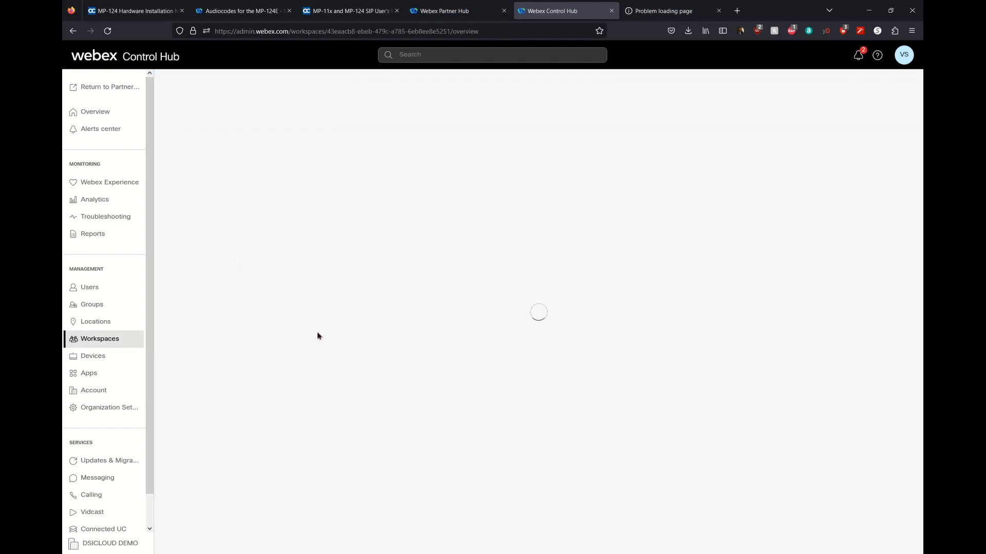
pyautogui.click(278, 162)
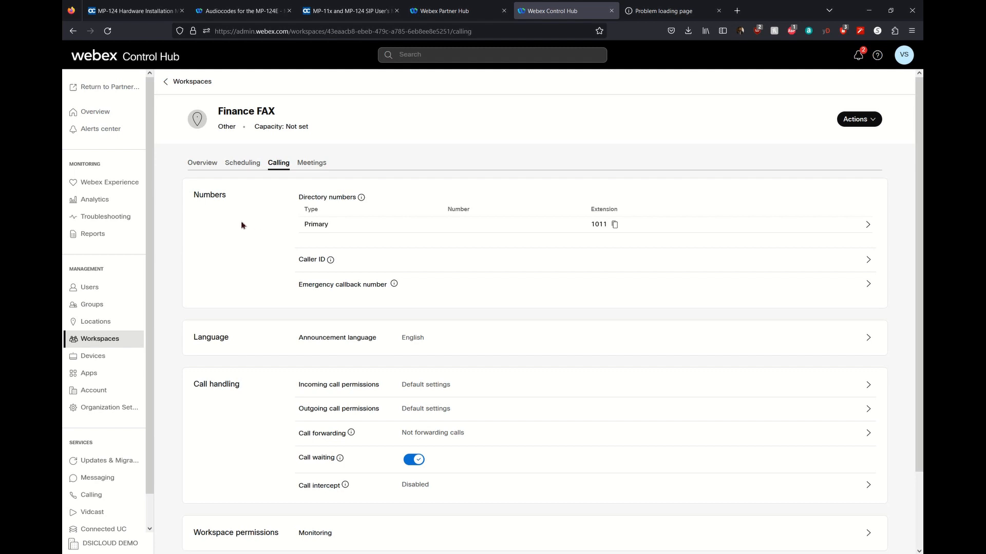
pyautogui.click(333, 227)
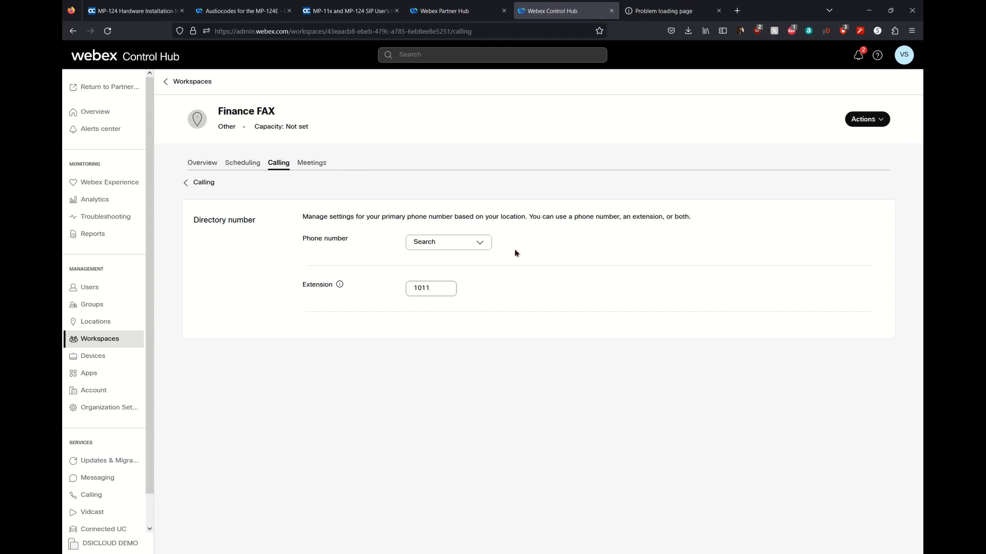
pyautogui.click(475, 243)
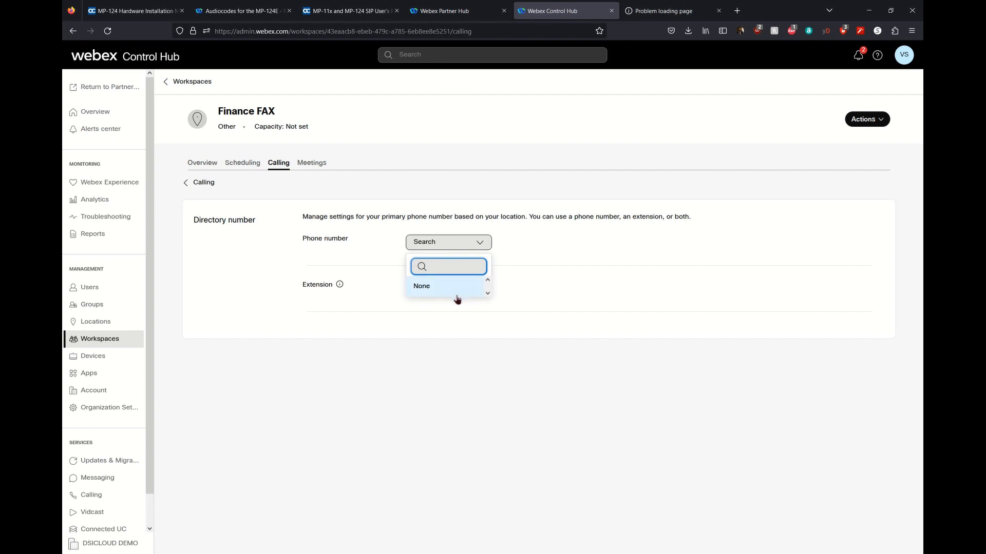
pyautogui.click(200, 186)
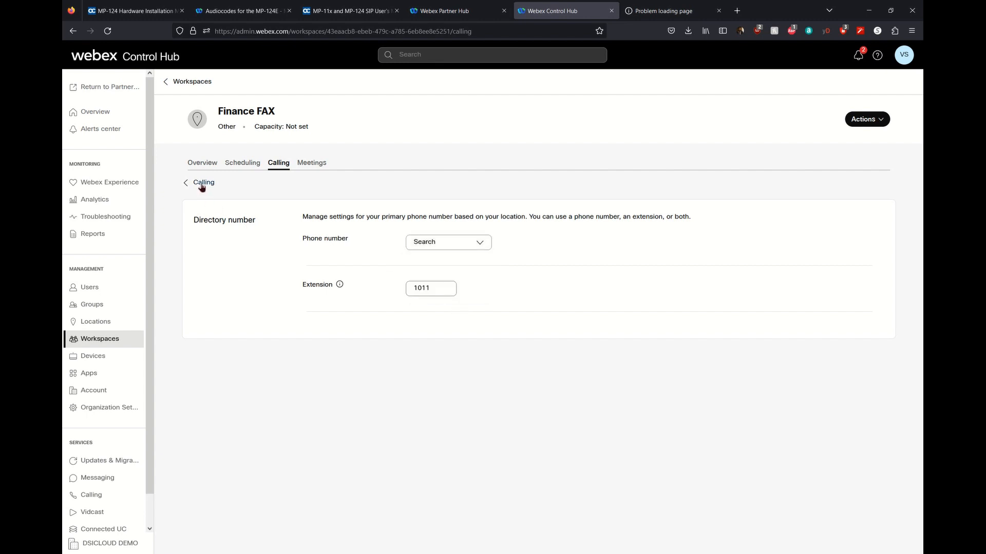
# Review the caller ID and emergency callback number settings, then scroll the Calling page.
pyautogui.click(381, 266)
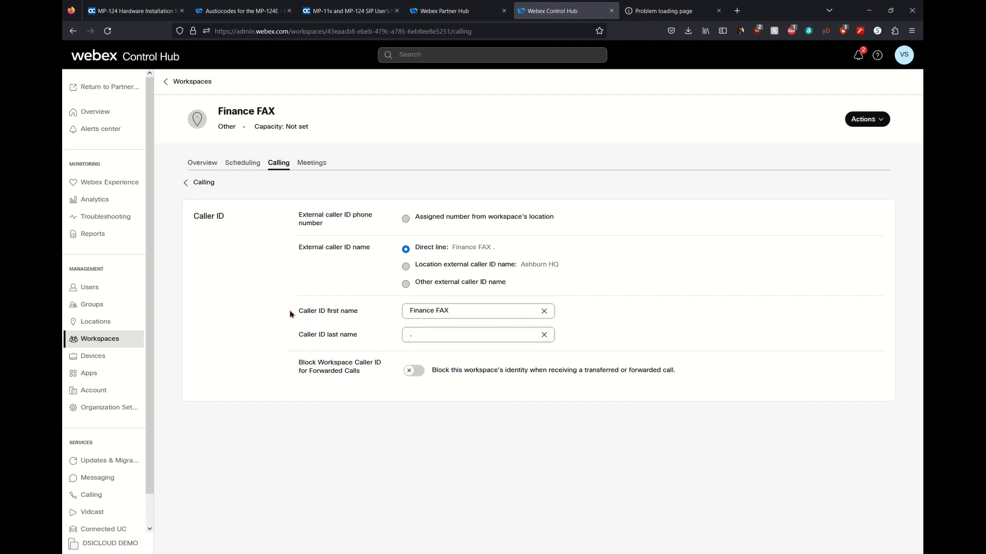
pyautogui.tripleClick(229, 120)
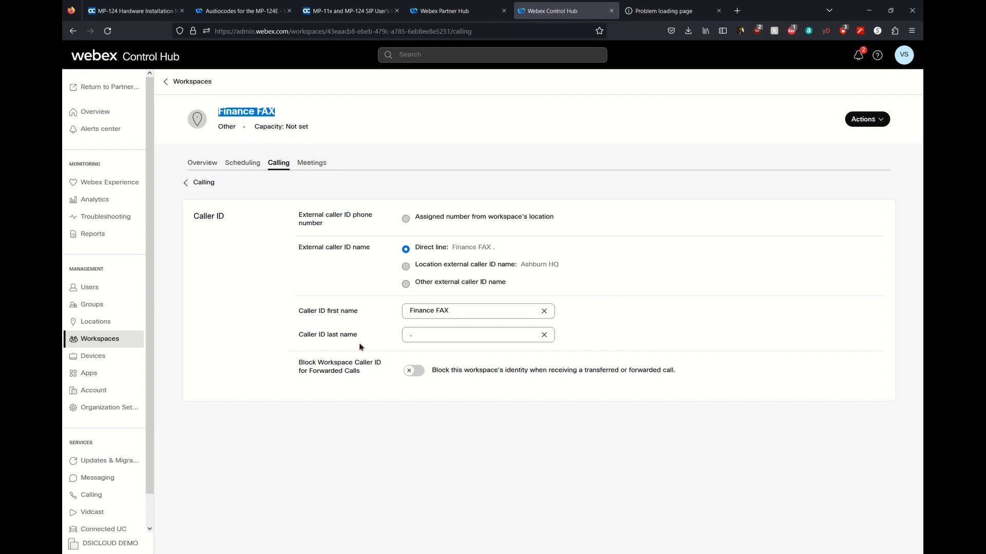
pyautogui.doubleClick(440, 343)
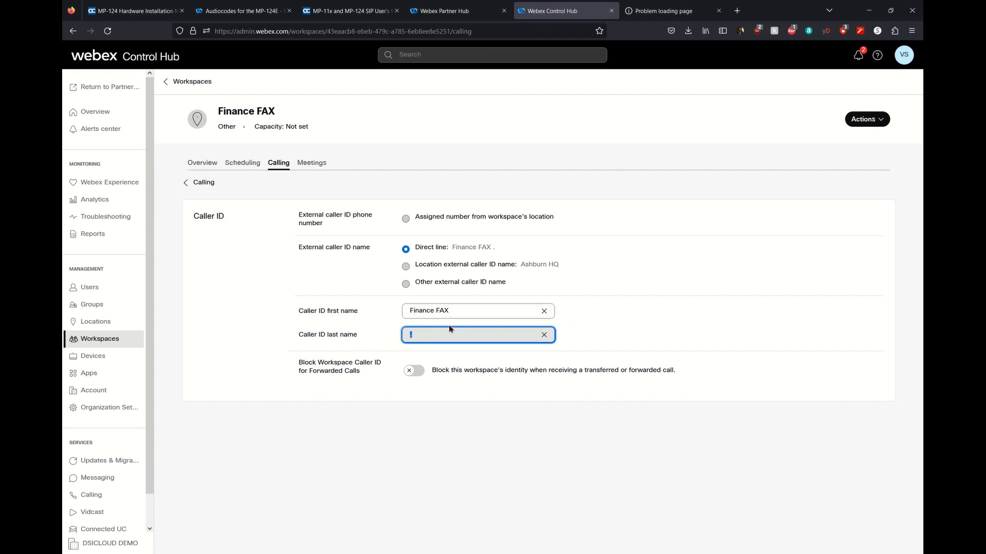
pyautogui.click(207, 186)
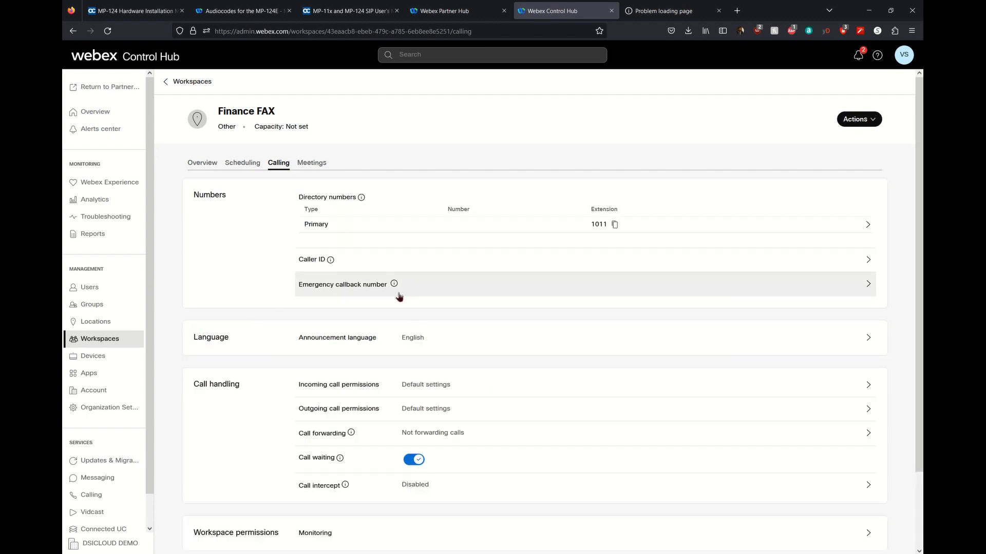
pyautogui.click(435, 290)
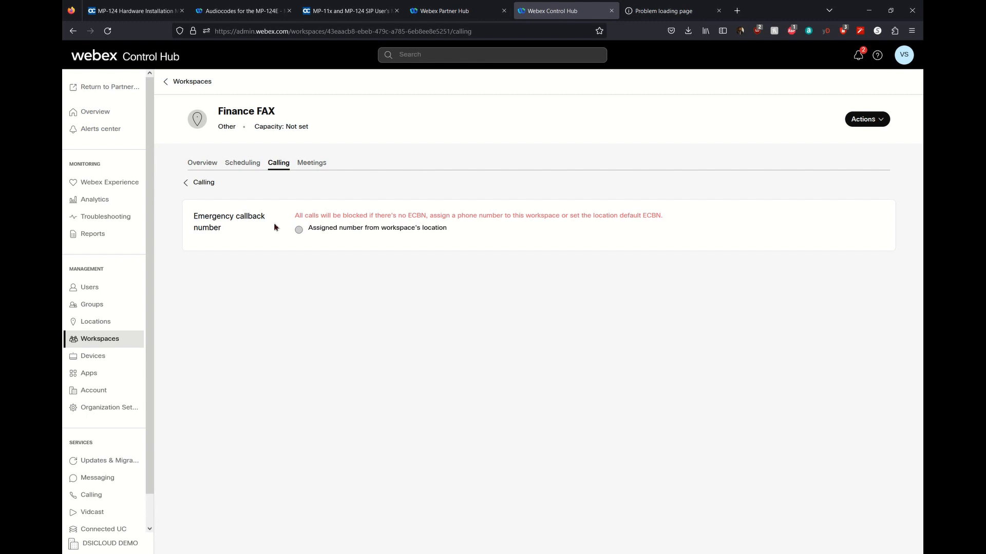
pyautogui.click(203, 183)
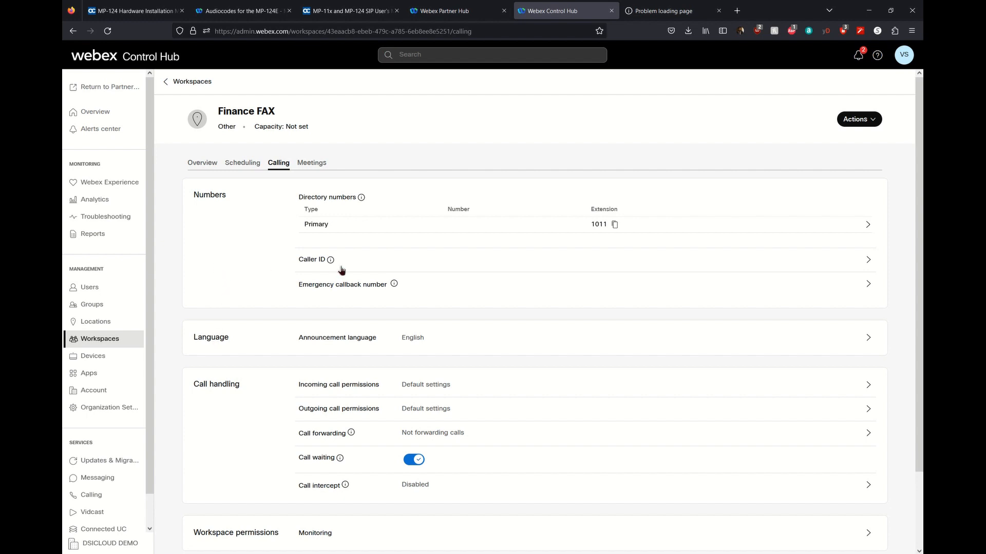
pyautogui.moveTo(400, 290)
pyautogui.scroll(-3, 229, 308)
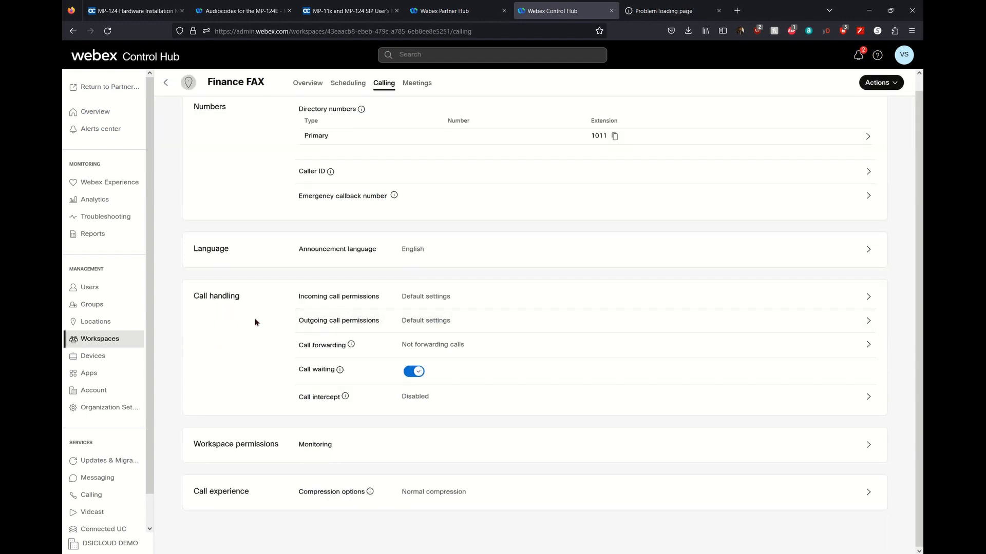
# After checking outgoing call permissions, set Finance FAX compression to Uncompressed (G.711) and save.
pyautogui.click(353, 324)
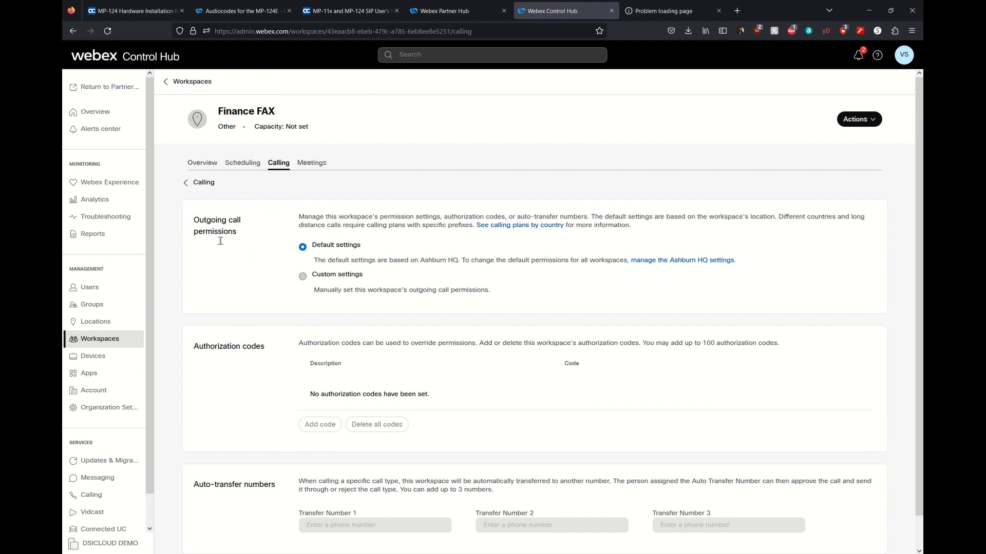
pyautogui.click(201, 184)
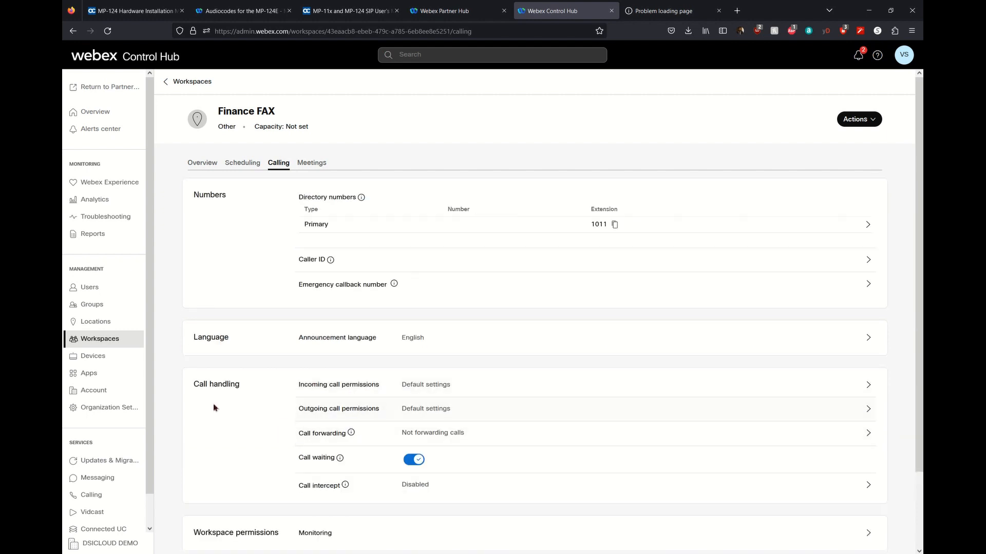
pyautogui.scroll(-2, 214, 408)
pyautogui.scroll(-1, 214, 408)
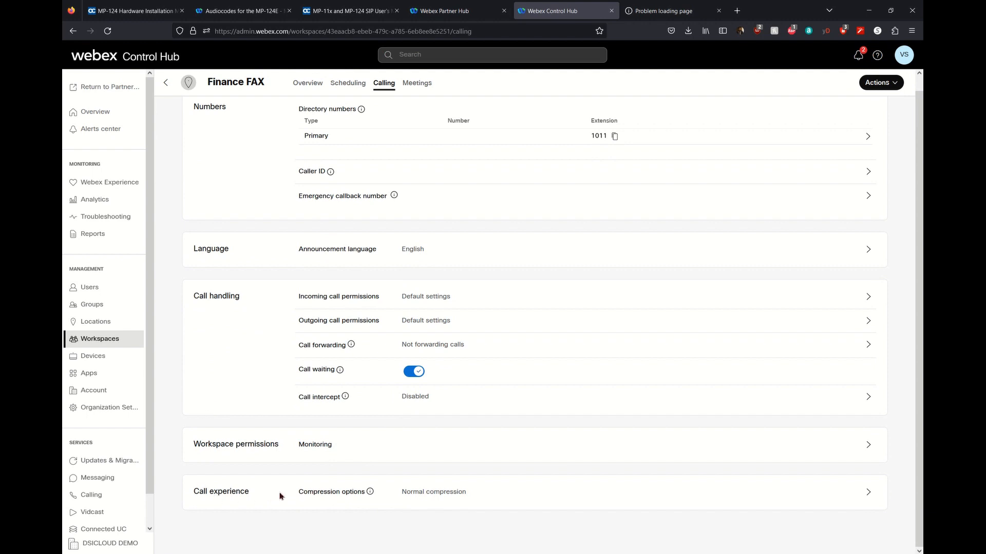
pyautogui.click(333, 499)
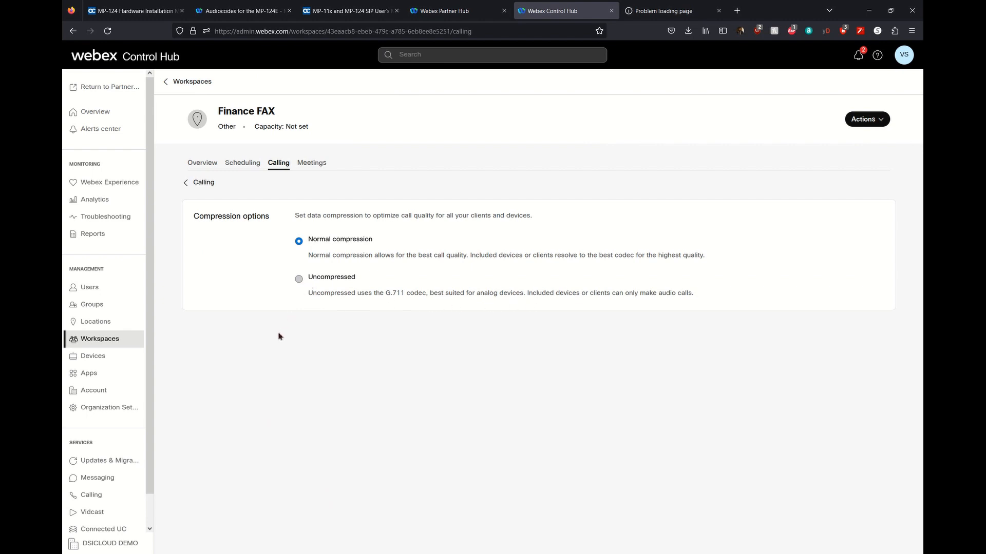
pyautogui.click(299, 279)
pyautogui.click(901, 544)
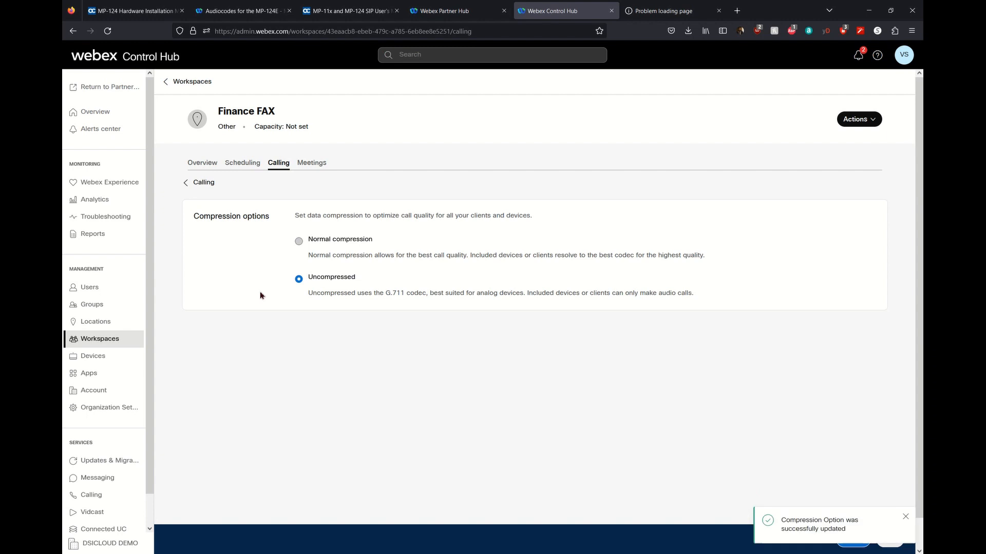
pyautogui.click(190, 184)
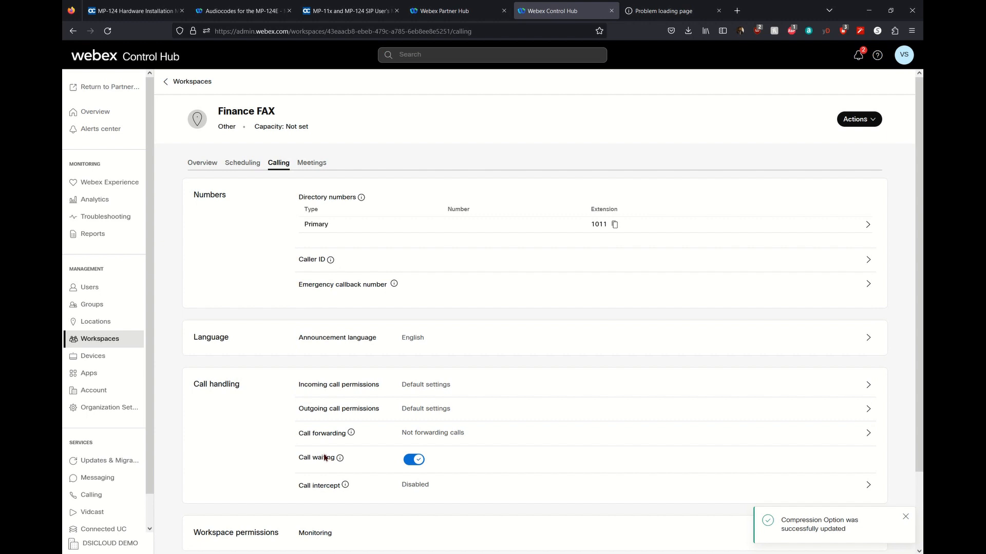
pyautogui.click(132, 341)
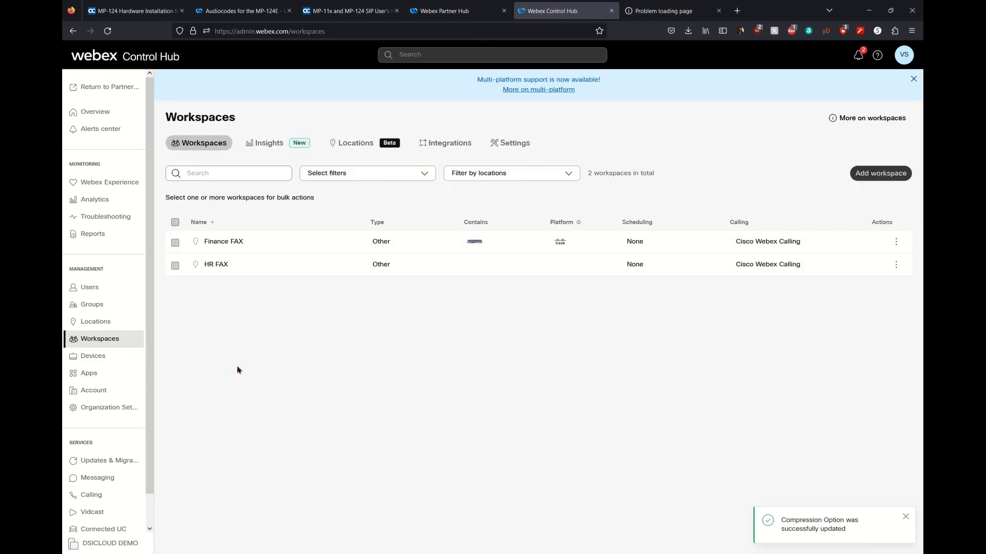
# Review HR FAX's caller ID and outgoing call permission settings.
pyautogui.click(232, 273)
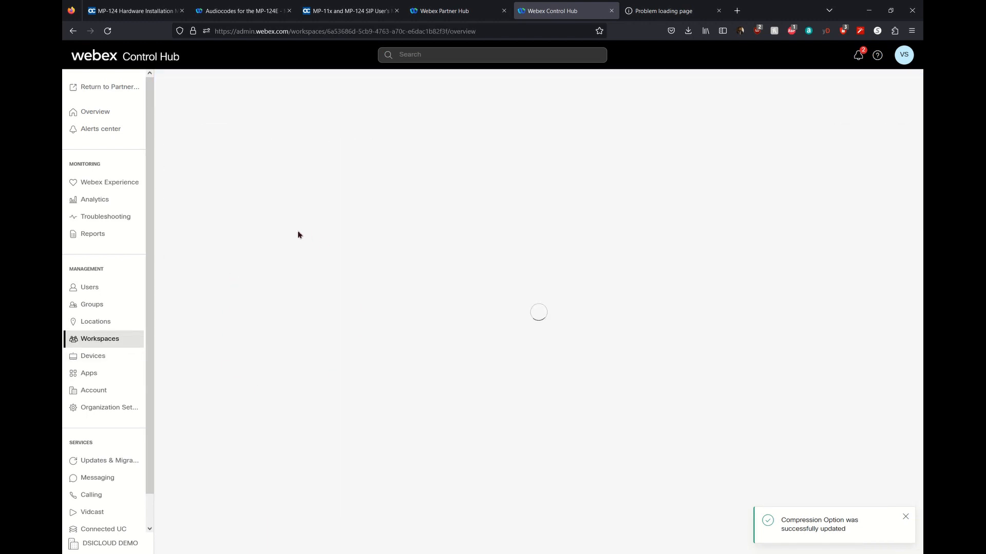
pyautogui.click(279, 162)
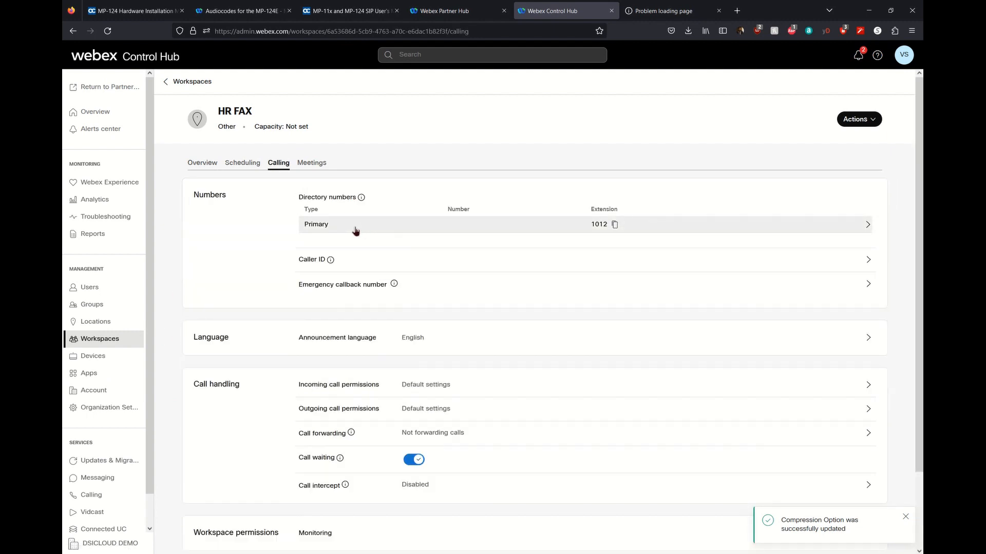
pyautogui.click(330, 261)
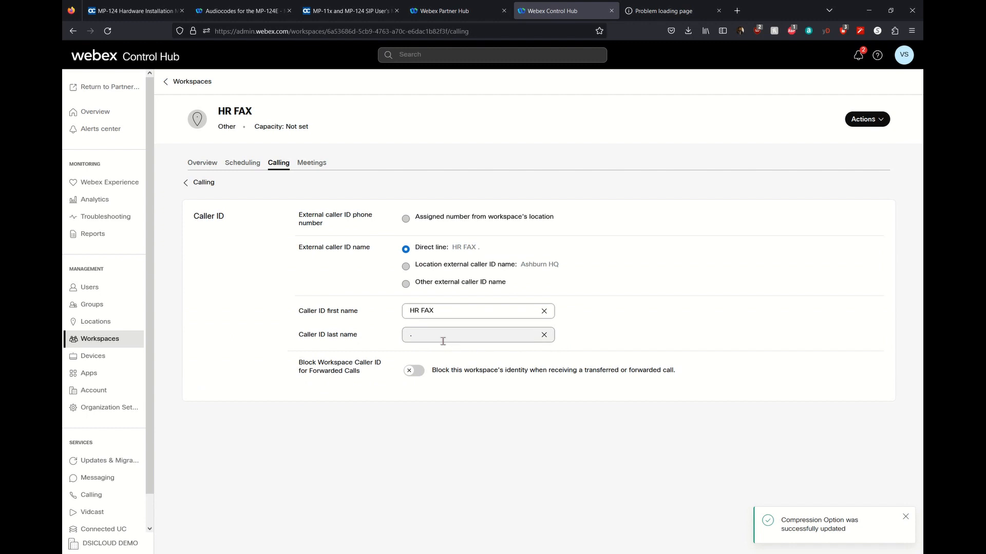
pyautogui.click(210, 183)
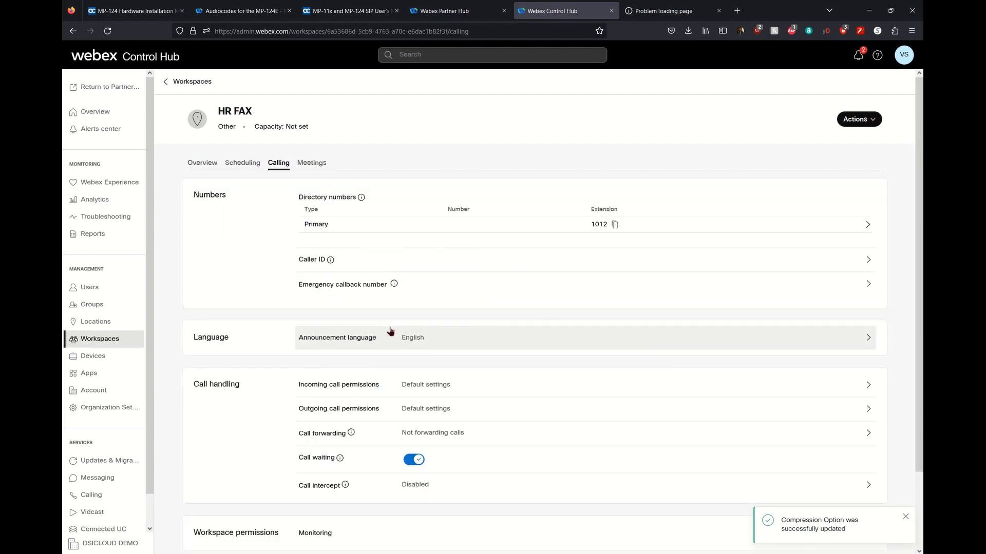
pyautogui.click(438, 410)
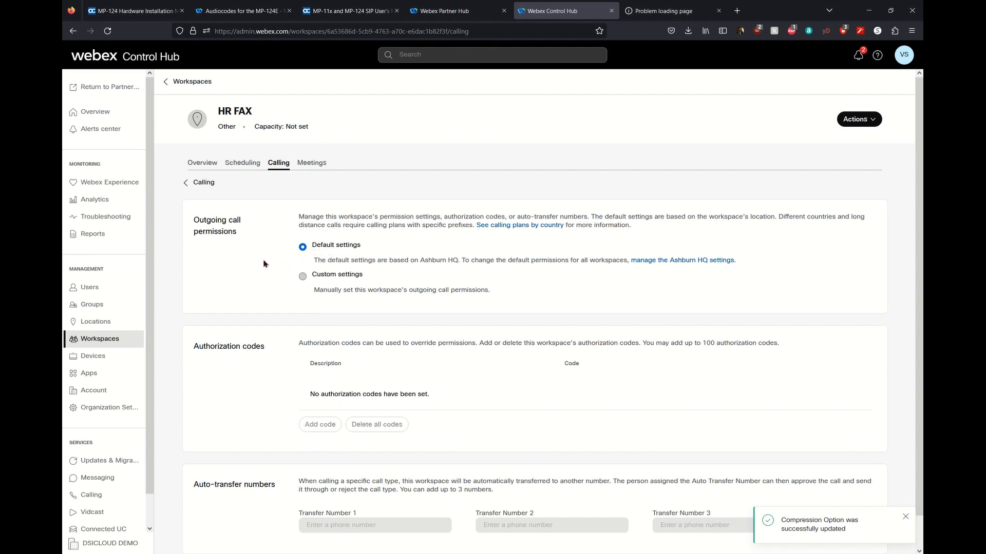
pyautogui.click(211, 190)
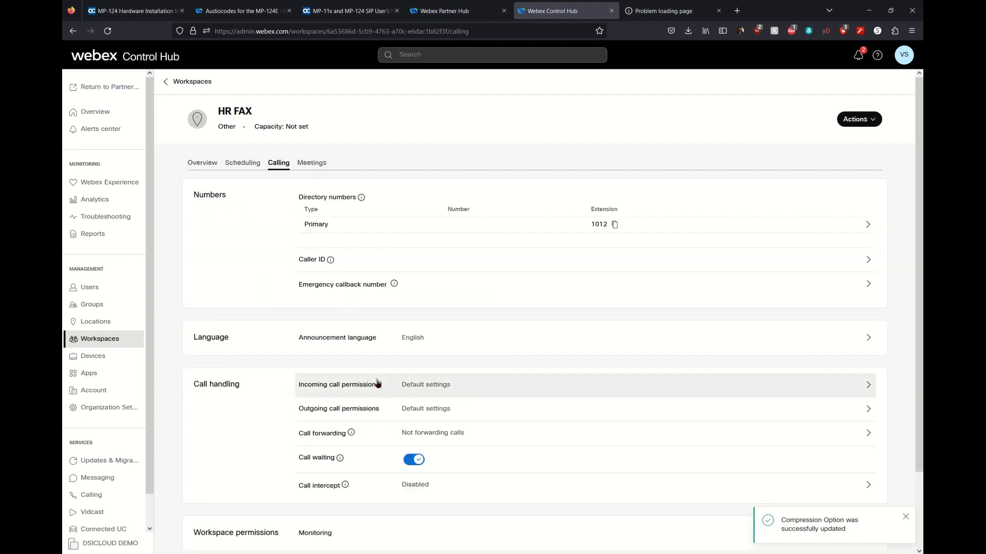
# Set HR FAX's compression to Uncompressed and save the change.
pyautogui.scroll(-3, 378, 380)
pyautogui.click(471, 492)
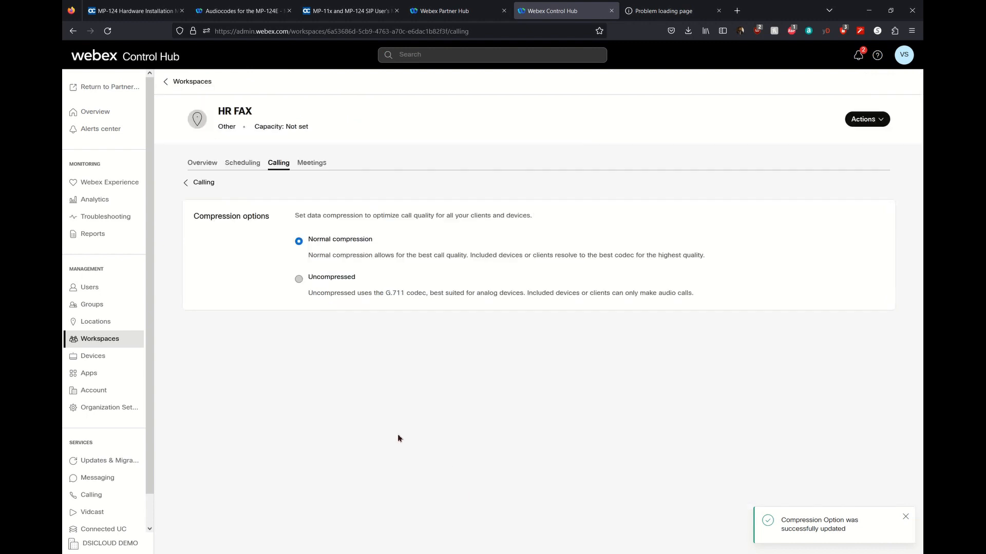
pyautogui.click(298, 278)
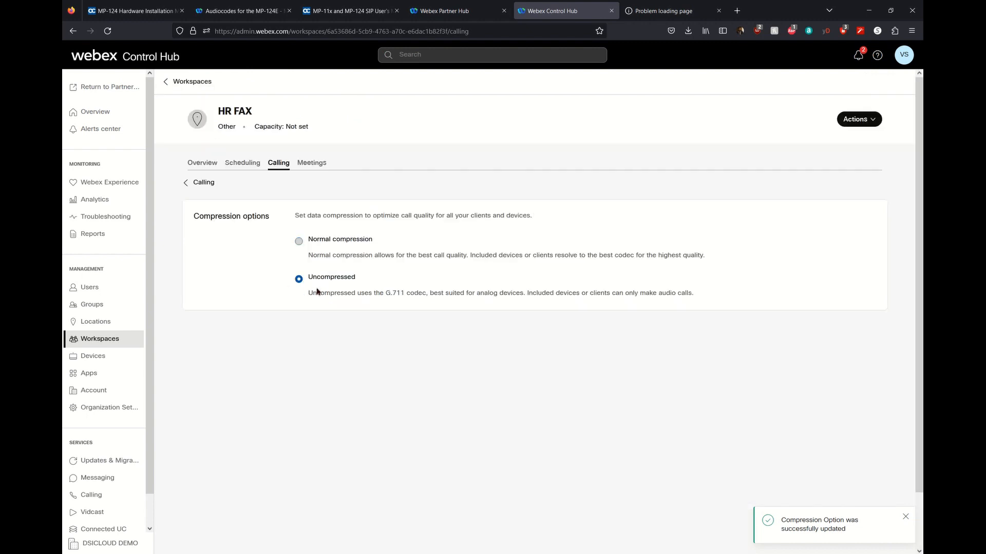
pyautogui.click(905, 517)
pyautogui.click(890, 540)
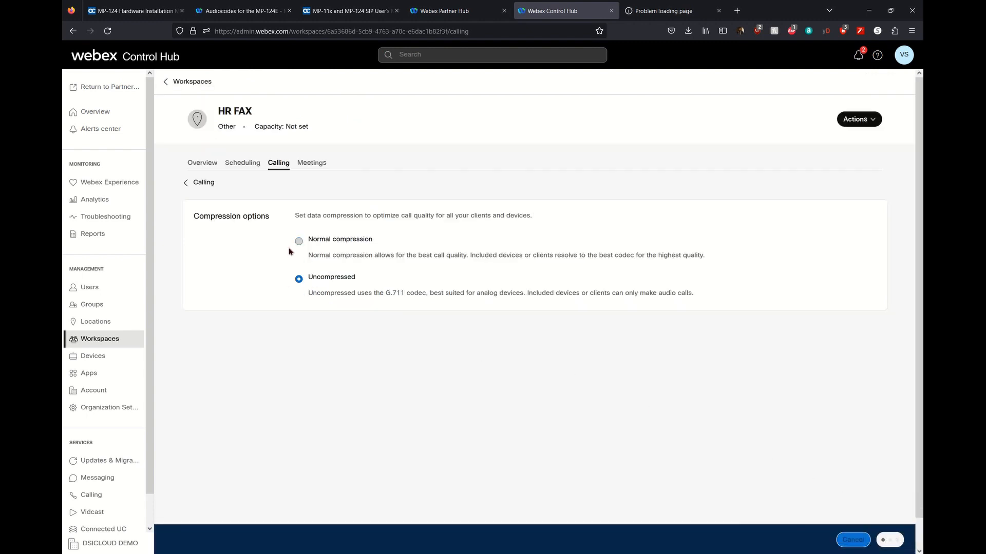
pyautogui.click(200, 183)
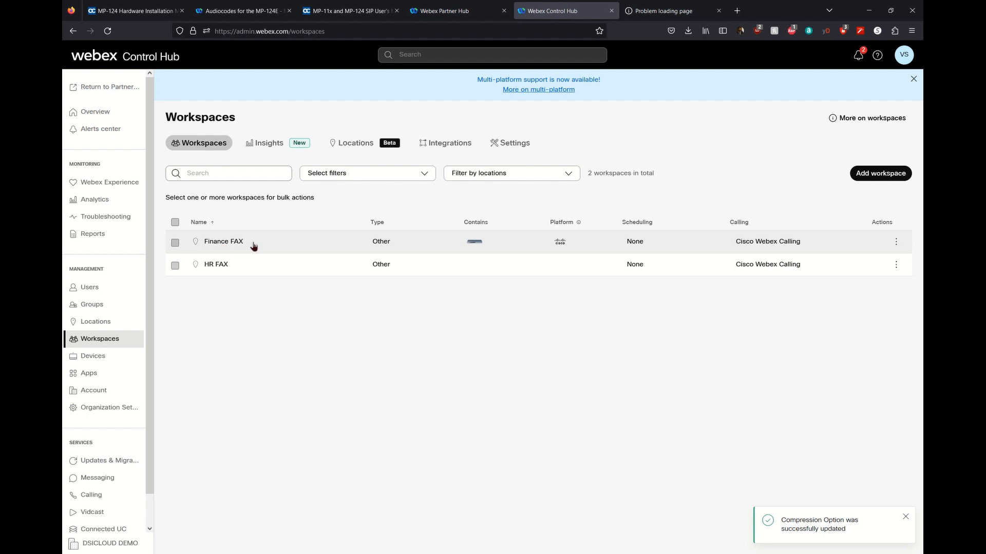
# Open the Finance FAX workspace overview listing its AudioCodes MP-124E (TLS 17FXS) device.
pyautogui.moveTo(477, 250)
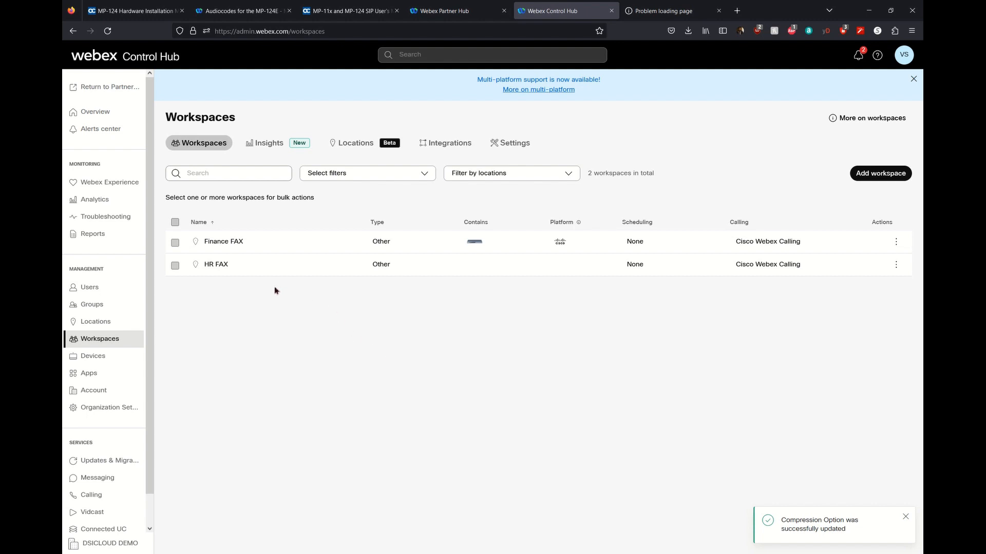
pyautogui.click(231, 251)
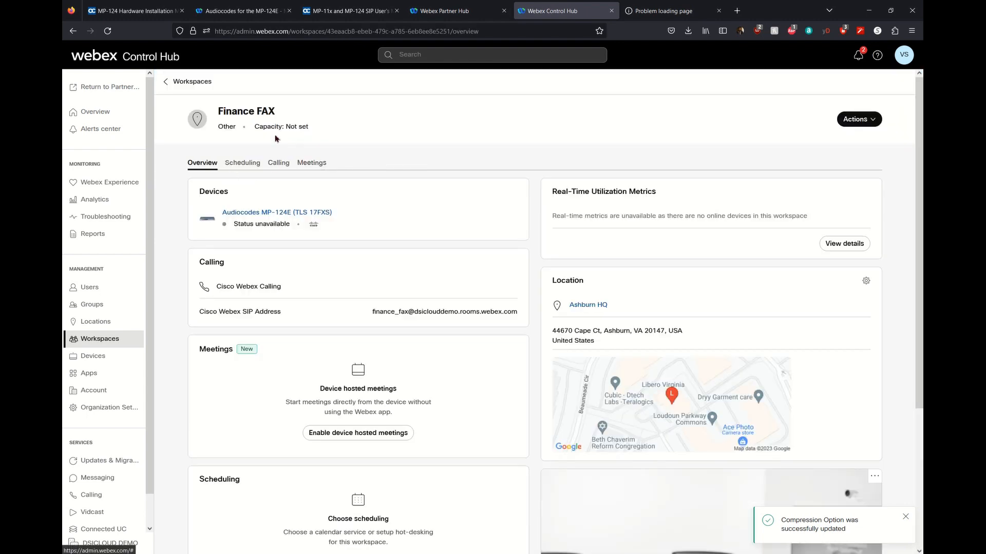
# Rename the Finance FAX workspace to ANA01_P01_Finance FAX.
pyautogui.click(858, 122)
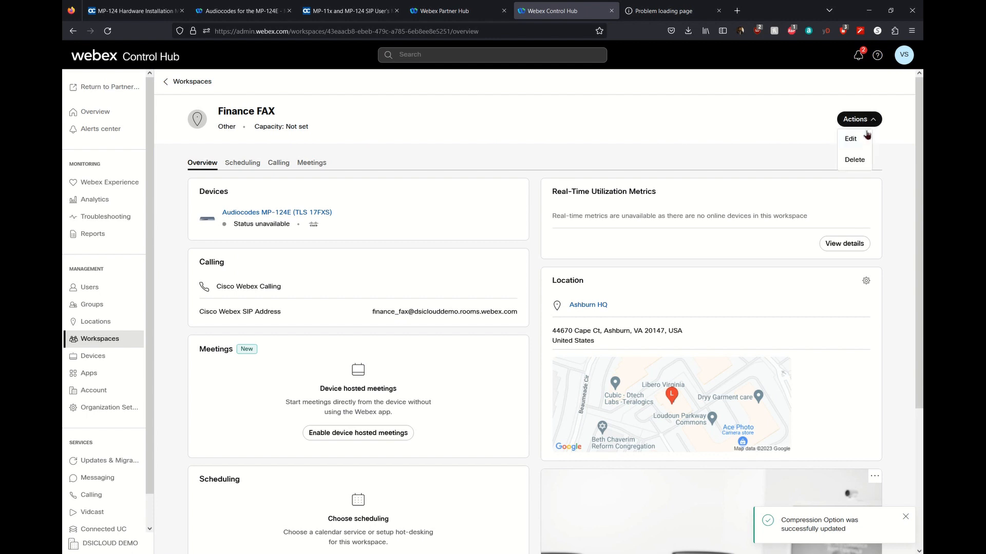
pyautogui.click(847, 138)
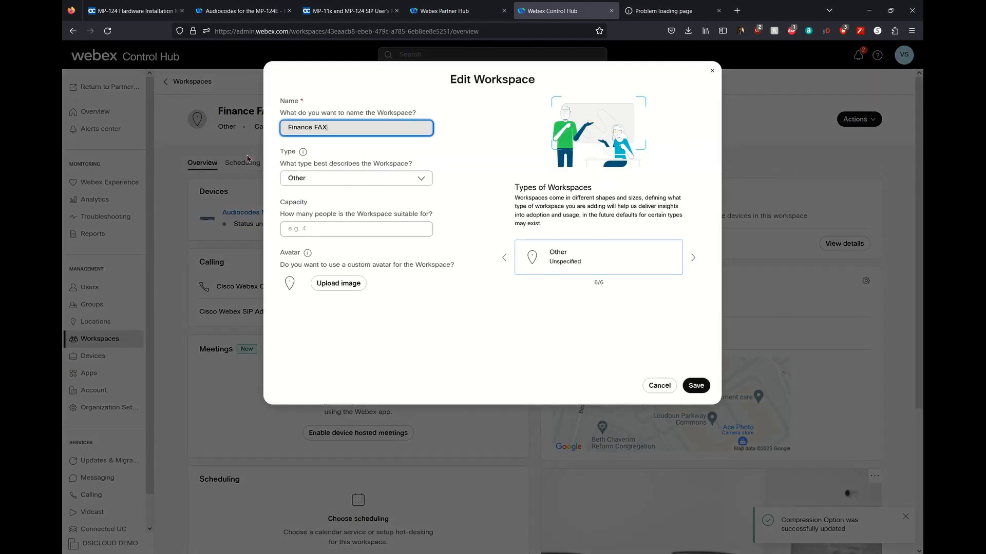
pyautogui.click(293, 137)
pyautogui.write('ANA01_P01_')
pyautogui.click(698, 386)
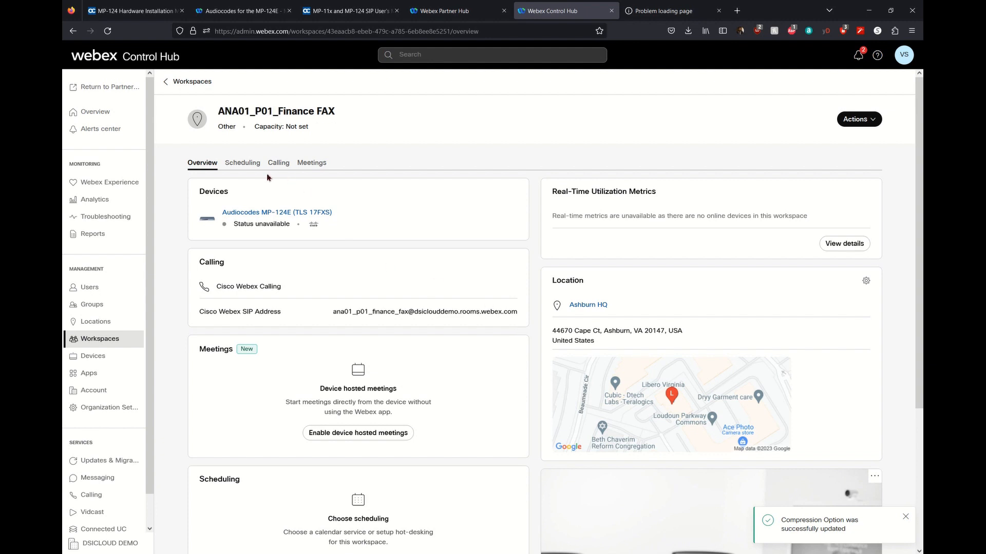
pyautogui.moveTo(225, 114); pyautogui.dragTo(388, 113)
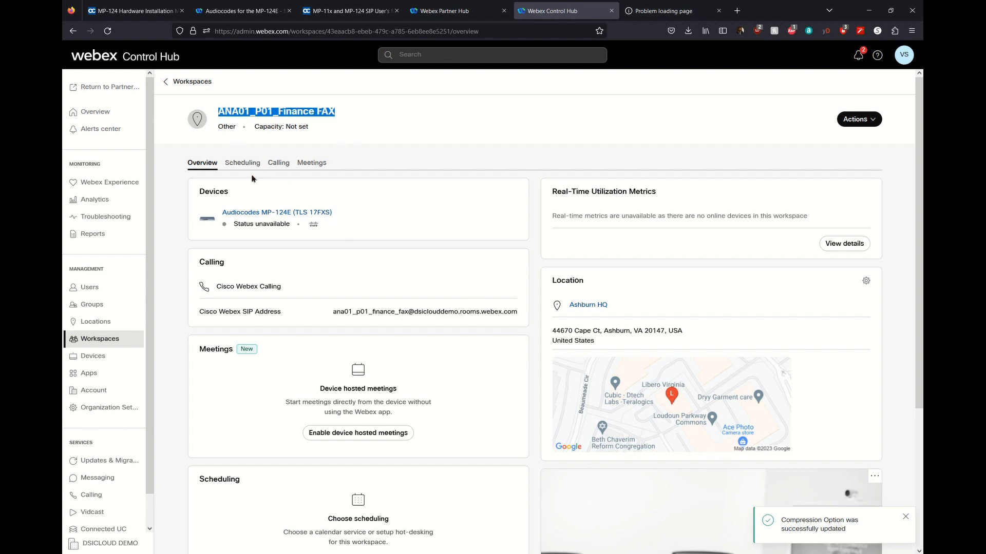
# Restore the caller ID first name to 'Finance FAX' by removing the ANA01_P01_ prefix, and save.
pyautogui.click(278, 163)
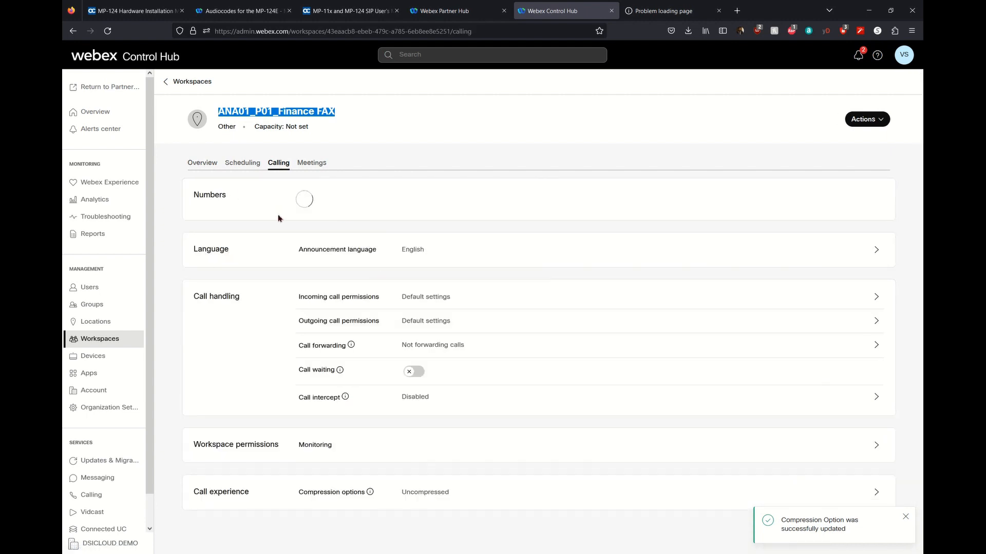
pyautogui.click(330, 266)
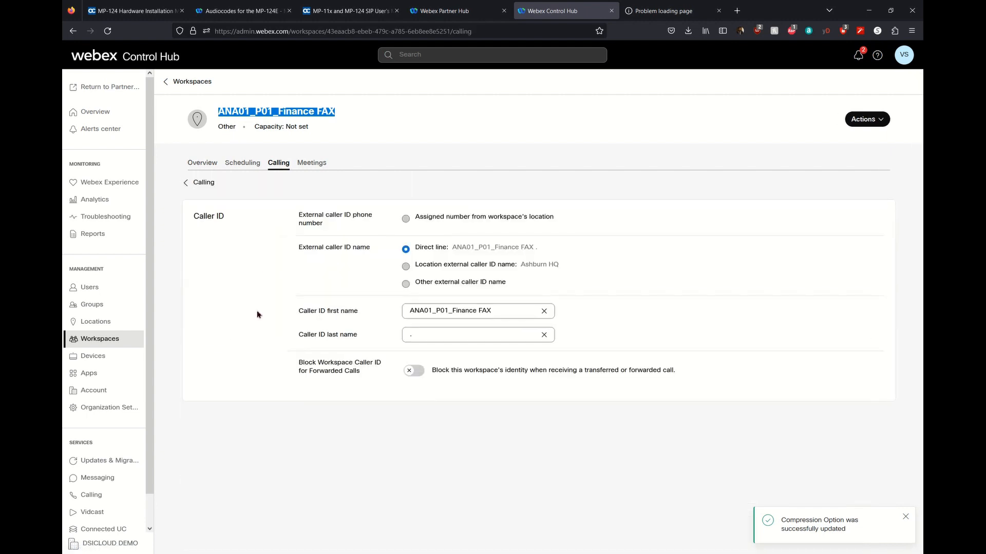
pyautogui.moveTo(452, 311); pyautogui.dragTo(362, 321)
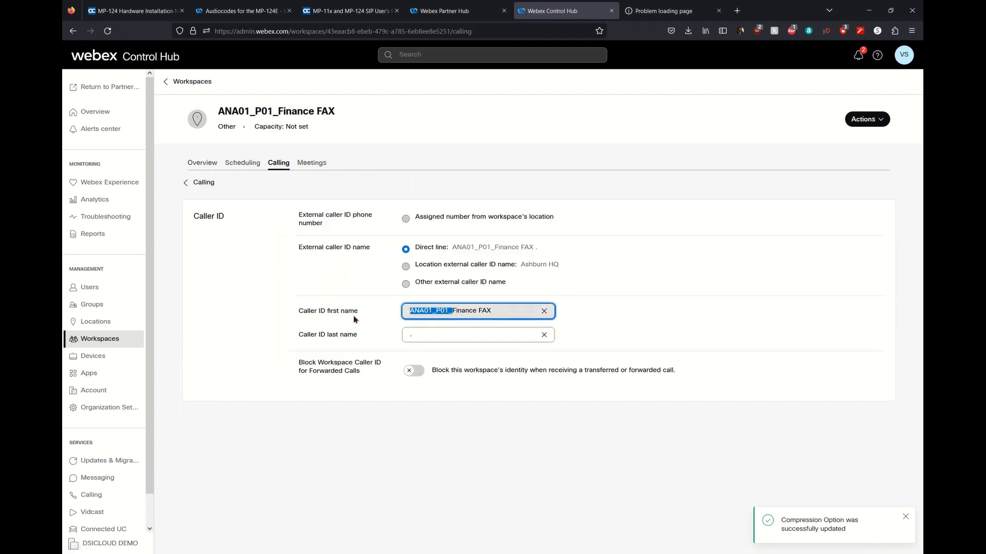
pyautogui.press('BackSpace')
pyautogui.click(905, 517)
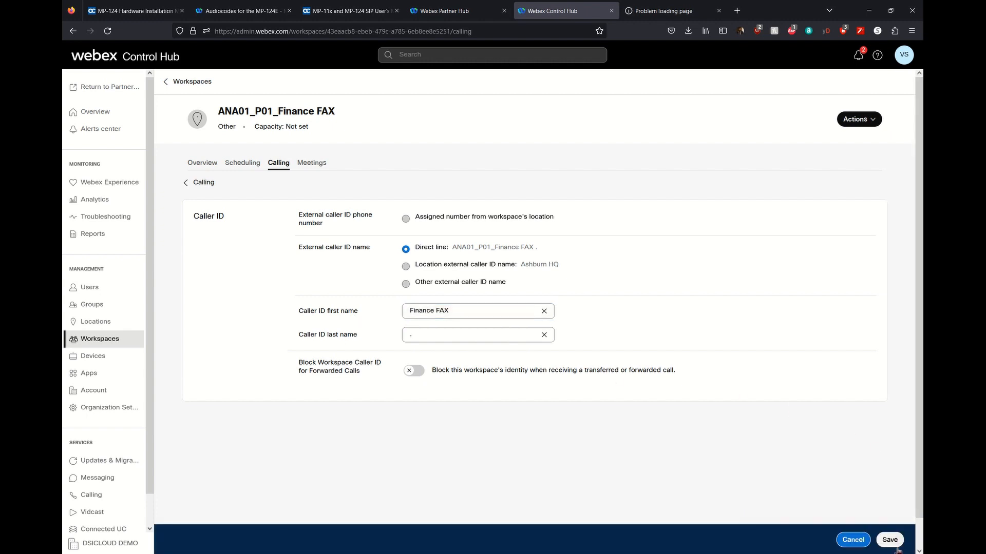
pyautogui.click(891, 541)
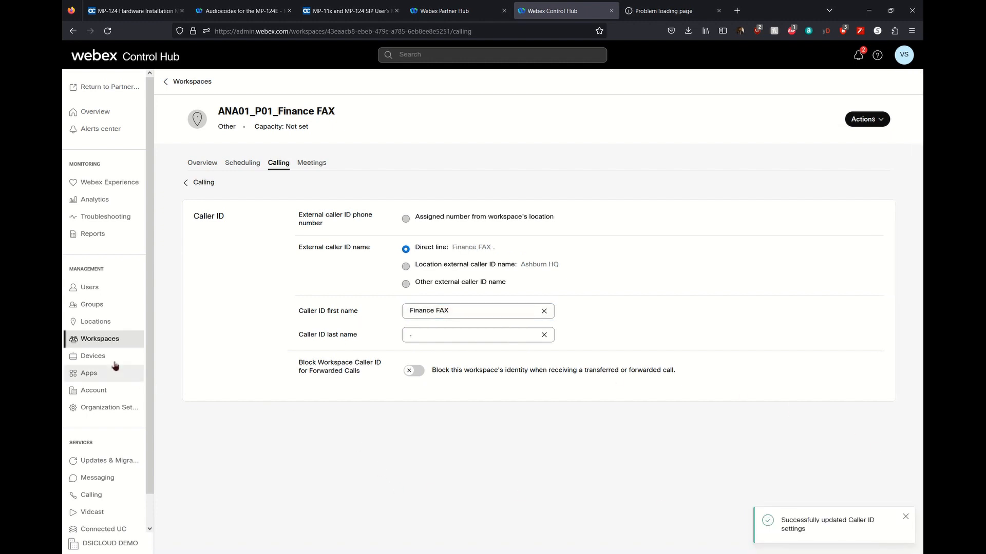
pyautogui.click(103, 345)
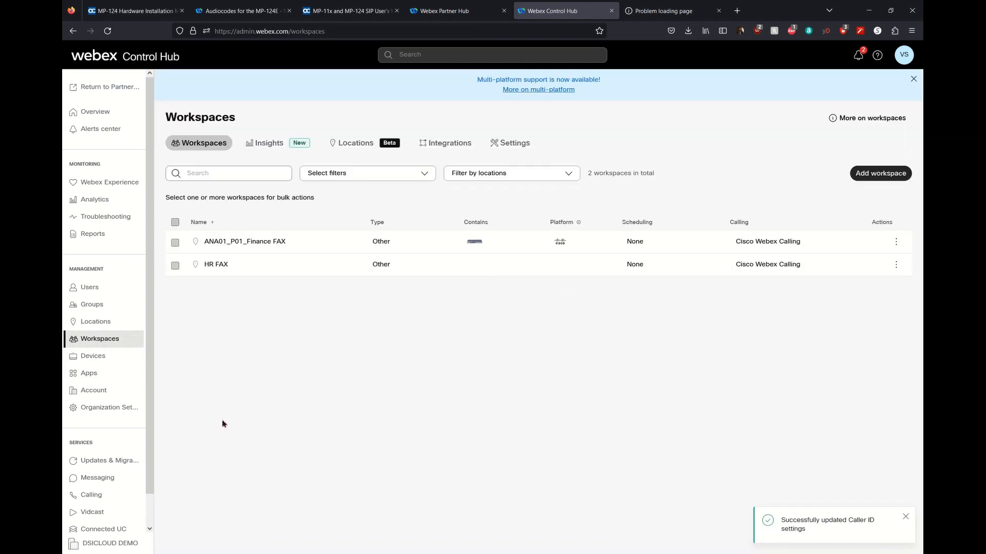
# Rename the HR FAX workspace to ANA01_P02_HR FAX.
pyautogui.click(221, 264)
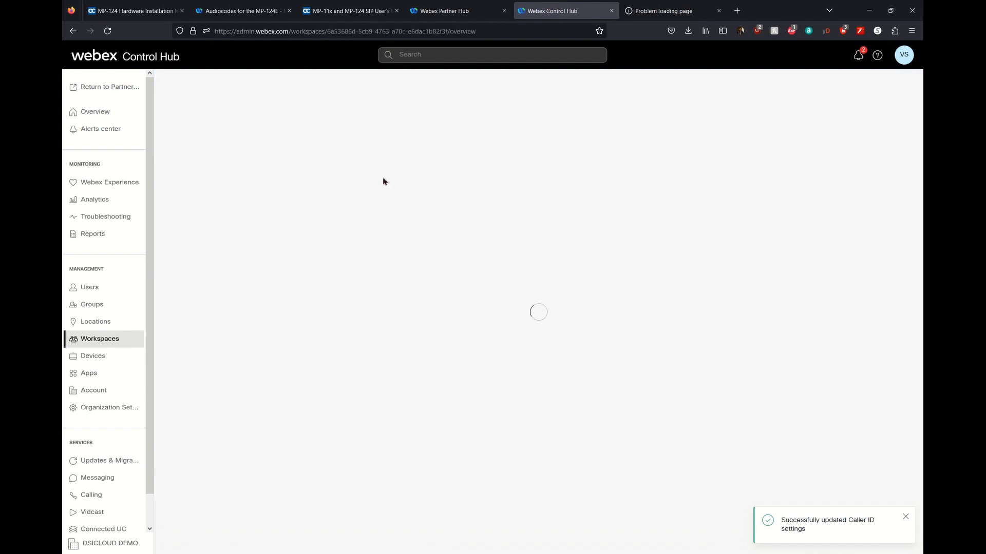
pyautogui.click(855, 119)
pyautogui.click(849, 139)
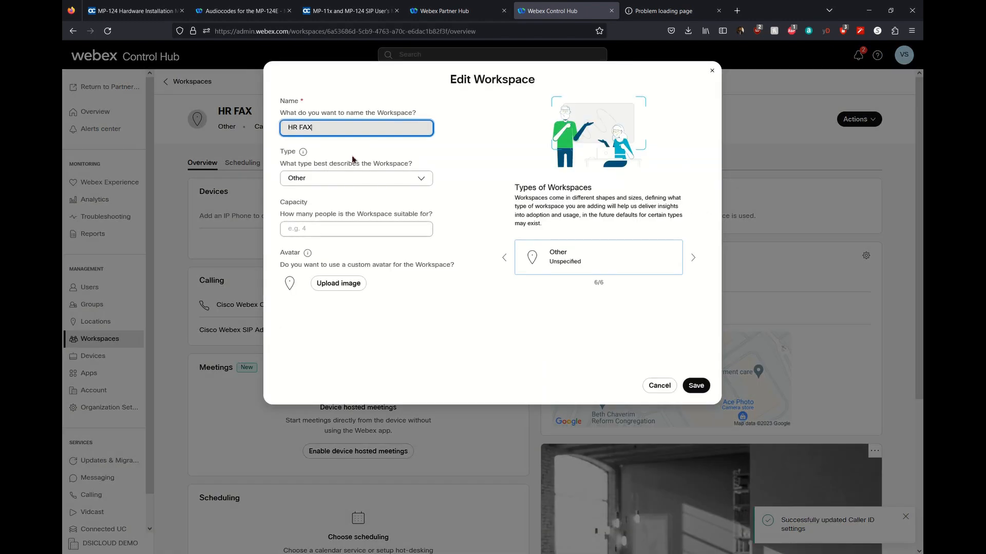
pyautogui.write('ANA')
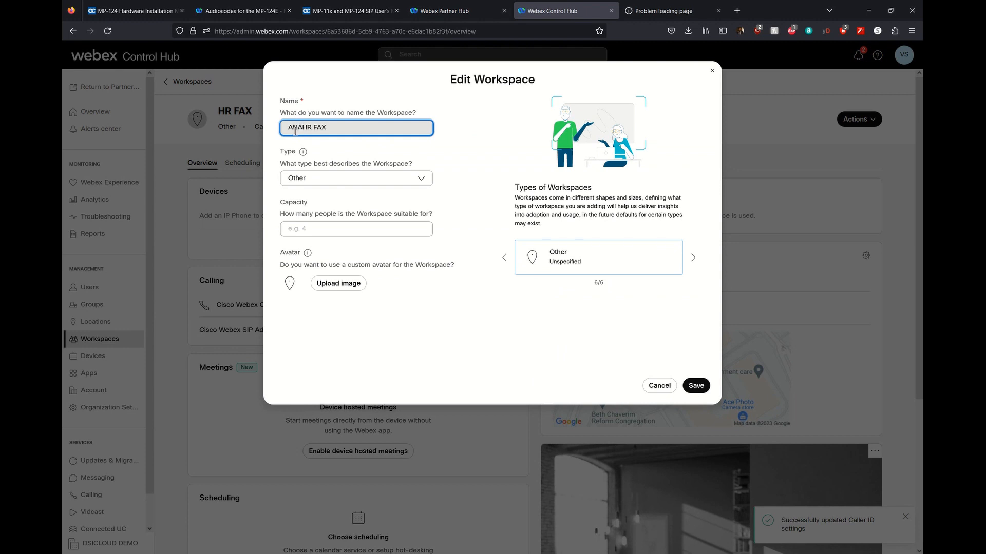
pyautogui.write('01_P02_')
pyautogui.click(696, 385)
# Restore the caller ID first name to 'HR FAX' by removing the ANA01_P02_ prefix, and save.
pyautogui.click(281, 163)
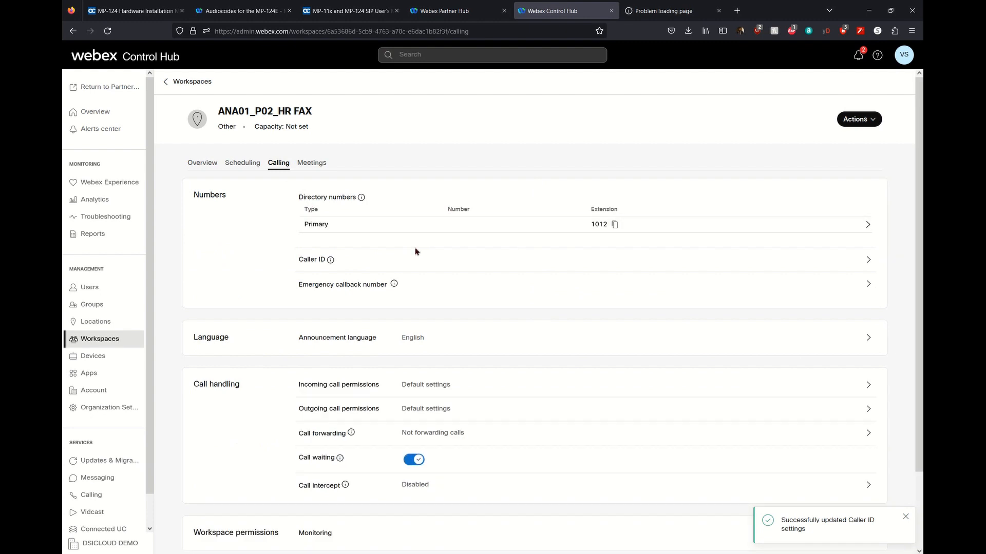
pyautogui.click(398, 261)
pyautogui.moveTo(453, 317); pyautogui.dragTo(351, 311)
pyautogui.press('BackSpace')
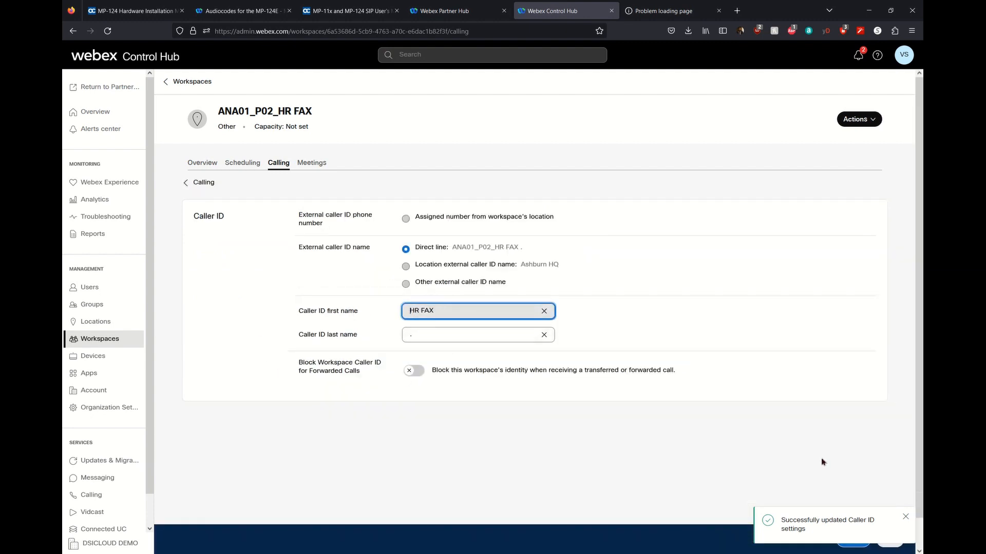
pyautogui.click(900, 542)
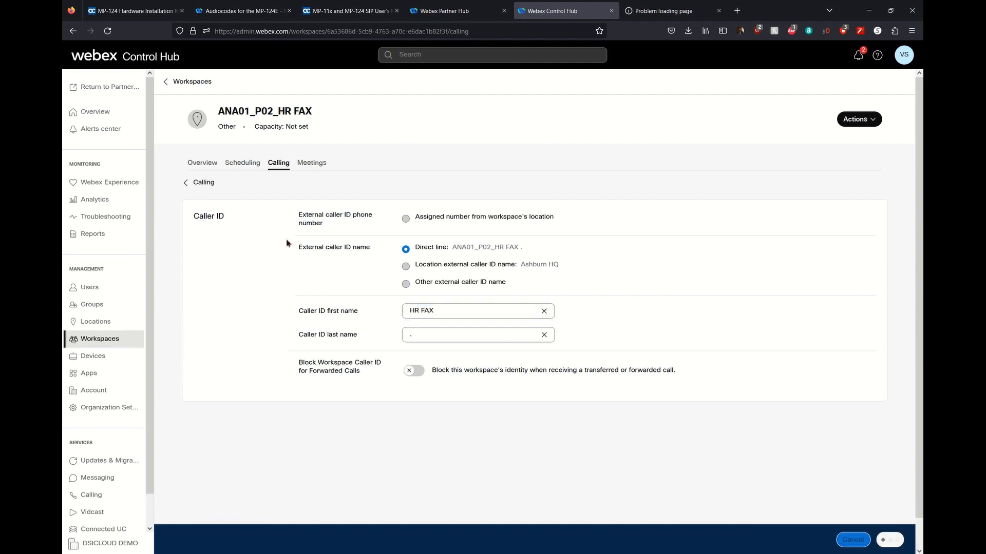
pyautogui.click(132, 337)
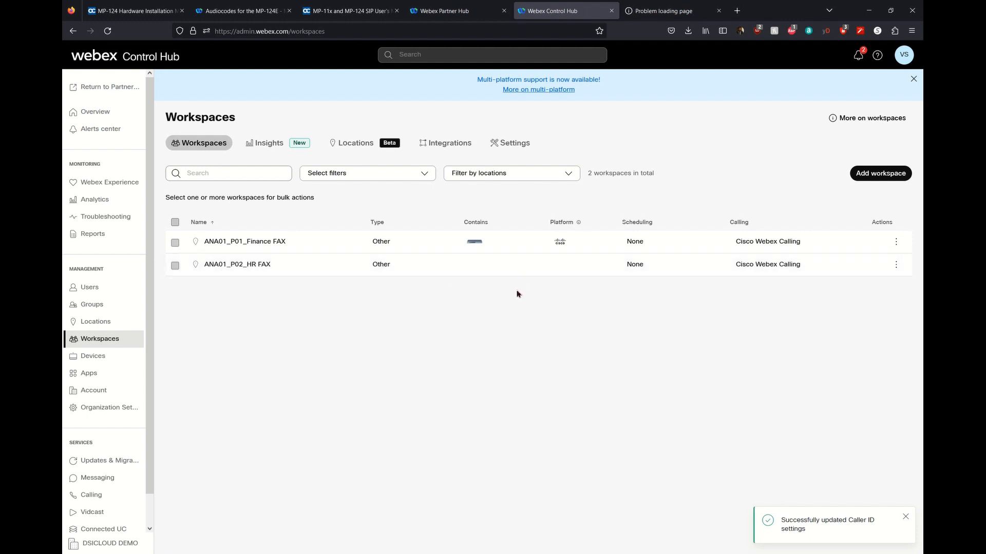
pyautogui.click(119, 356)
pyautogui.click(321, 261)
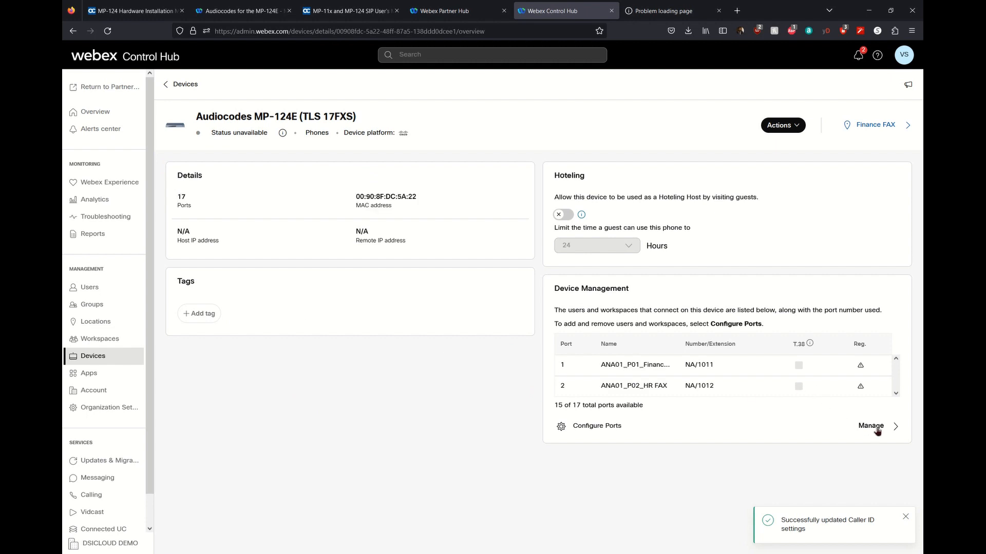
pyautogui.click(870, 426)
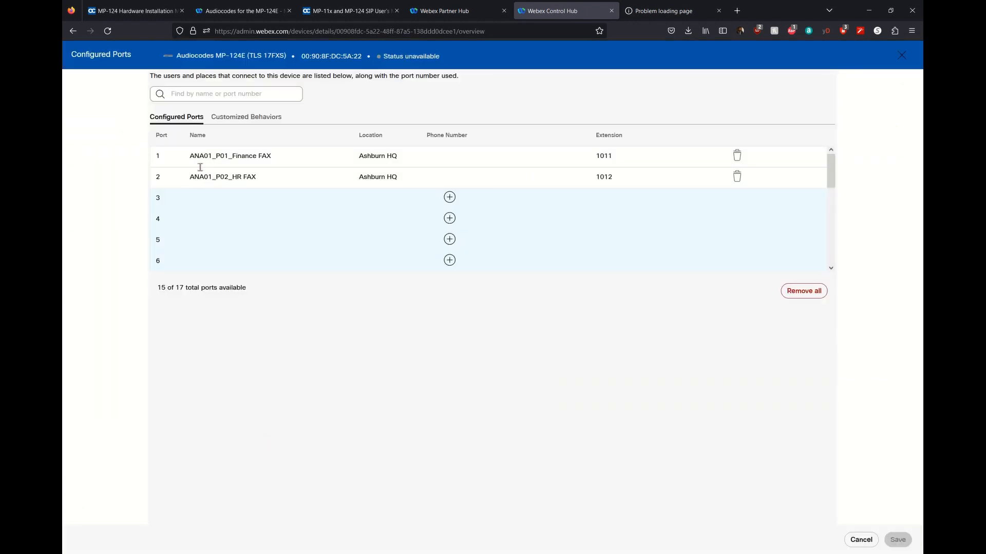
pyautogui.moveTo(191, 159); pyautogui.dragTo(229, 183)
pyautogui.doubleClick(227, 184)
pyautogui.click(266, 391)
pyautogui.moveTo(190, 183); pyautogui.dragTo(266, 182)
pyautogui.click(218, 201)
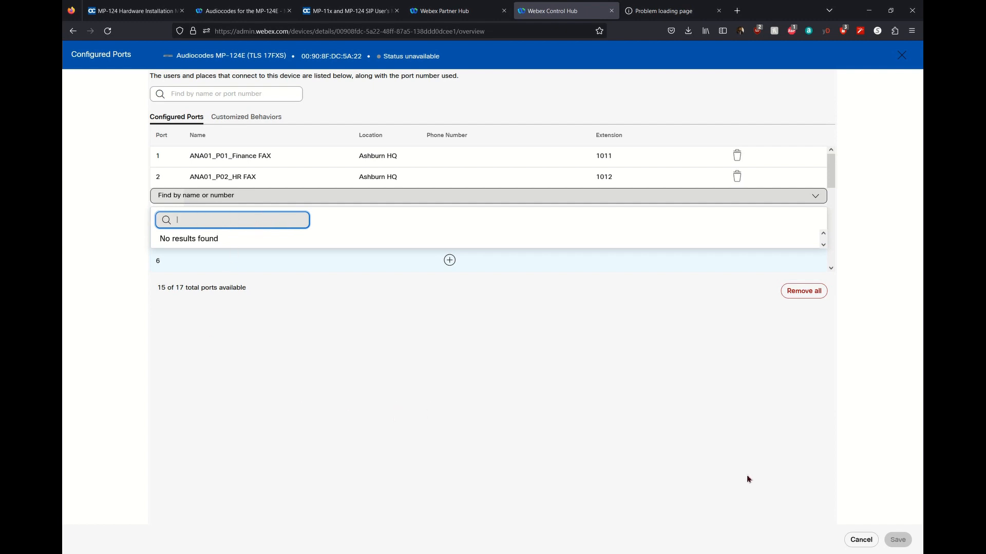
pyautogui.click(870, 543)
pyautogui.click(869, 543)
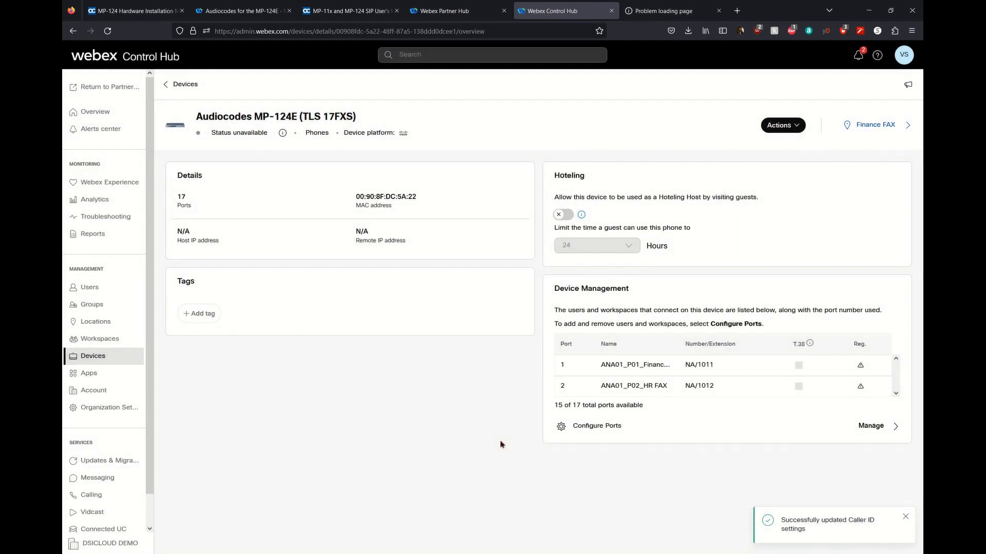
pyautogui.click(124, 363)
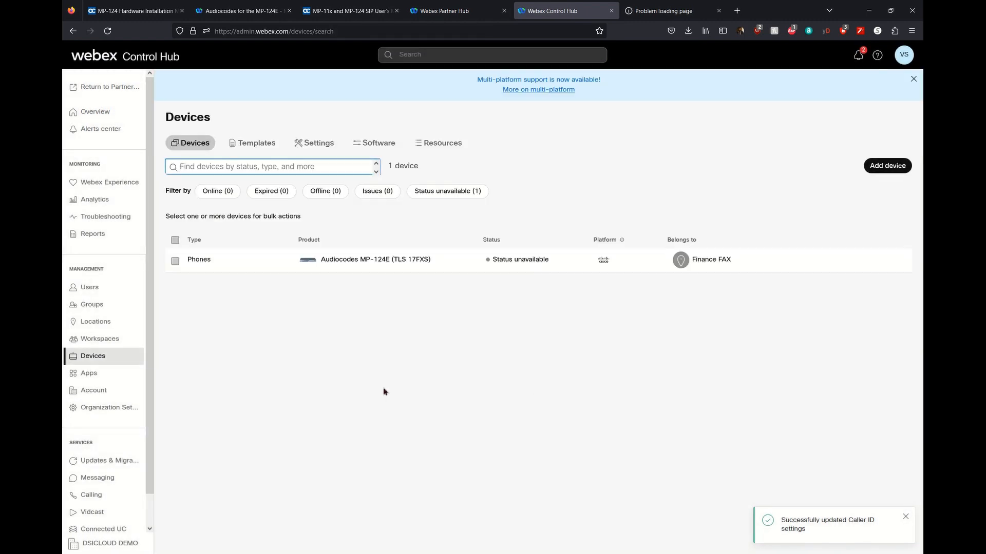
pyautogui.click(118, 342)
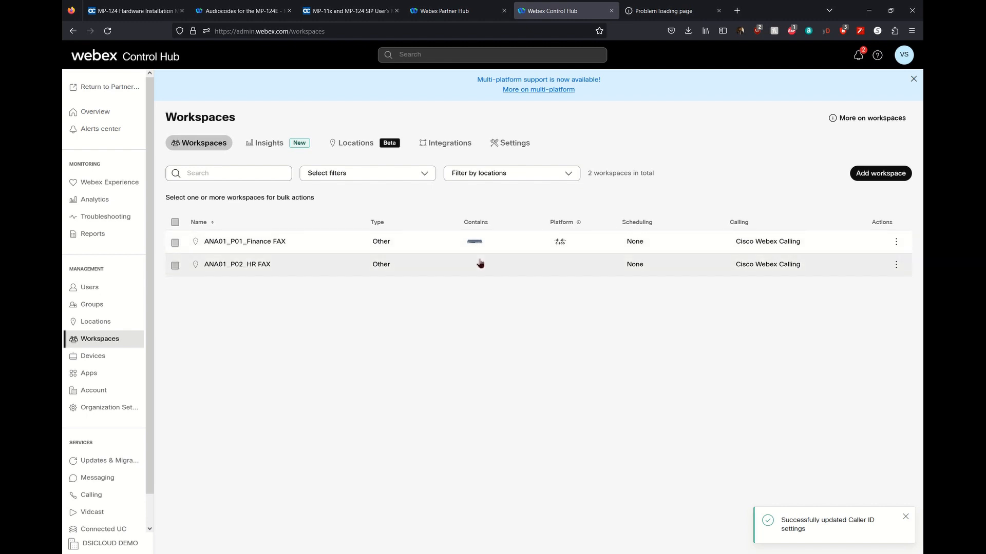
pyautogui.moveTo(221, 553)
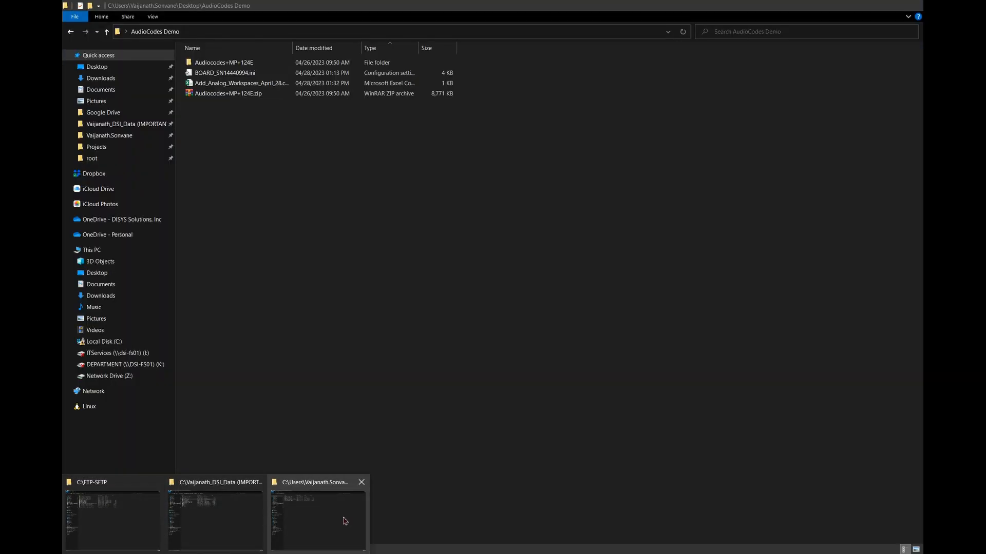
# Open Add_Analog_Workspaces_April_28.csv from the AudioCodes Demo folder in a maximized Excel window.
pyautogui.click(345, 521)
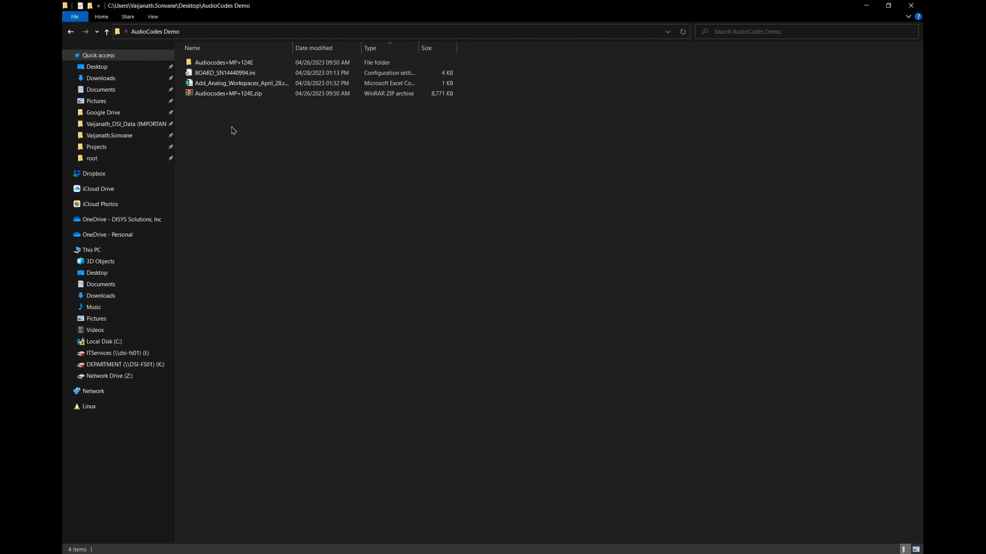
pyautogui.doubleClick(221, 87)
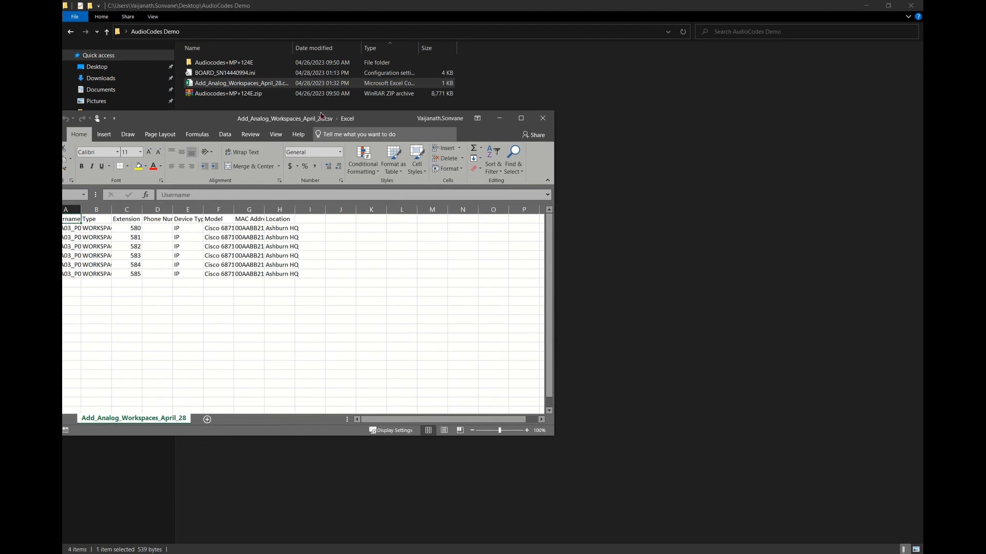
pyautogui.doubleClick(320, 115)
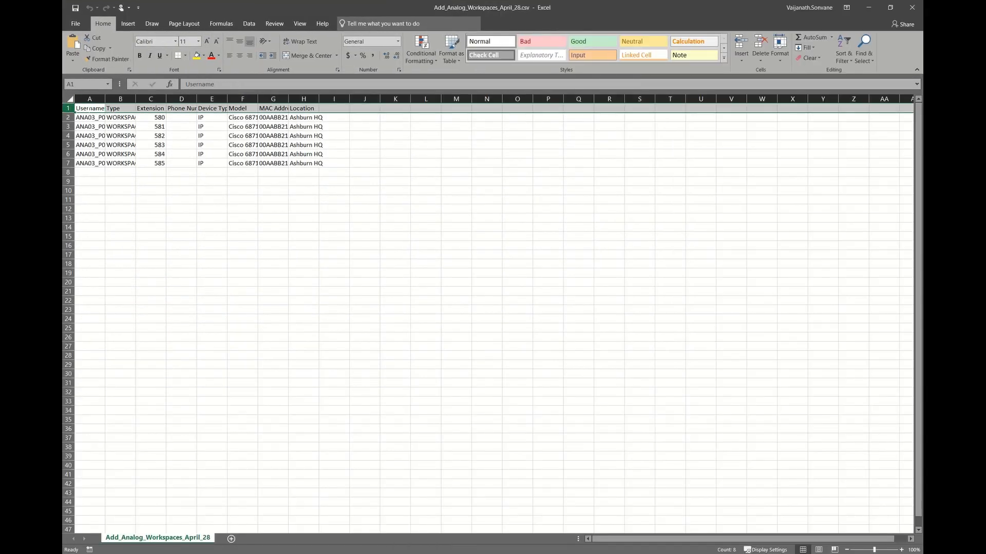
# Auto-fit all column widths and delete the Ext 580 row.
pyautogui.click(70, 100)
pyautogui.doubleClick(111, 100)
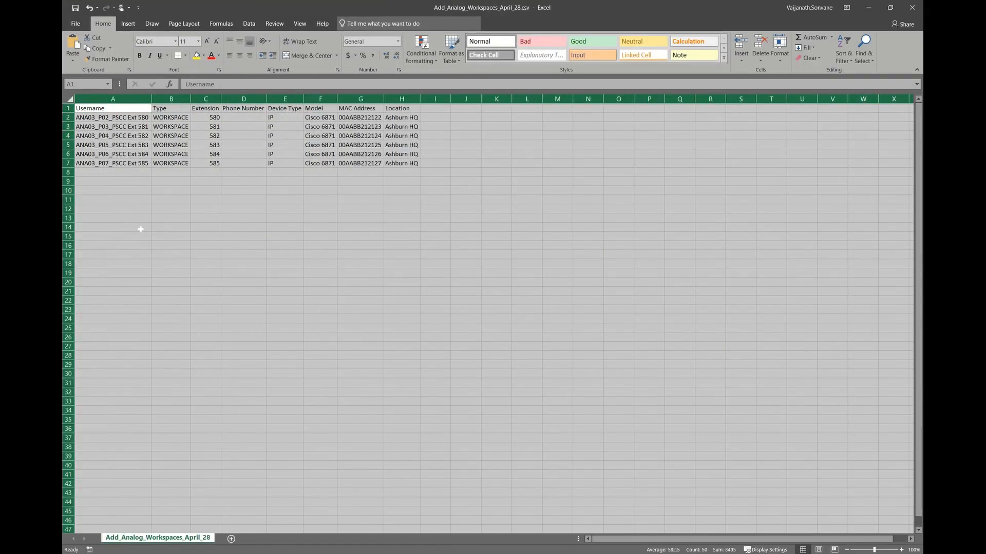
pyautogui.click(140, 229)
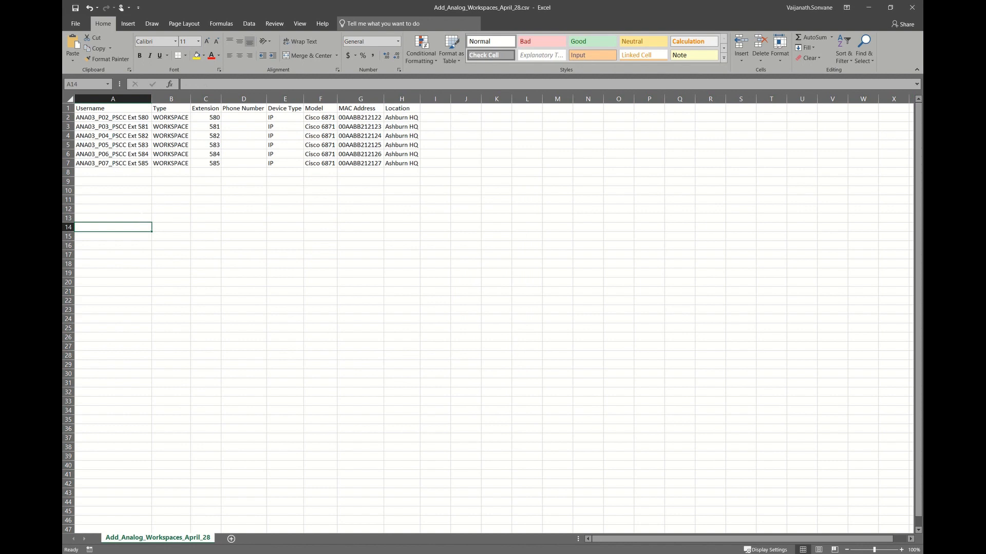
pyautogui.click(110, 118)
pyautogui.click(109, 142)
pyautogui.click(111, 118)
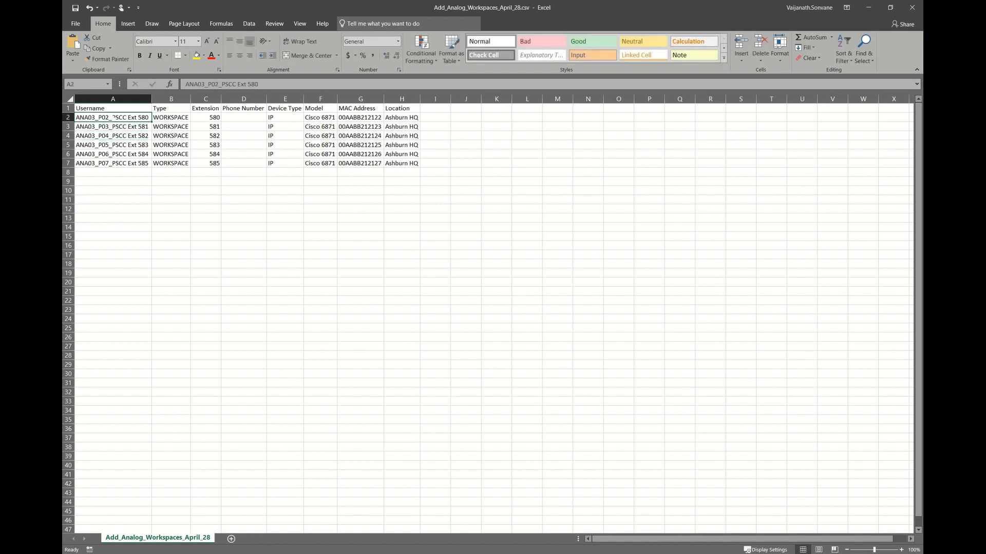
pyautogui.rightClick(67, 117)
pyautogui.click(93, 195)
pyautogui.click(205, 200)
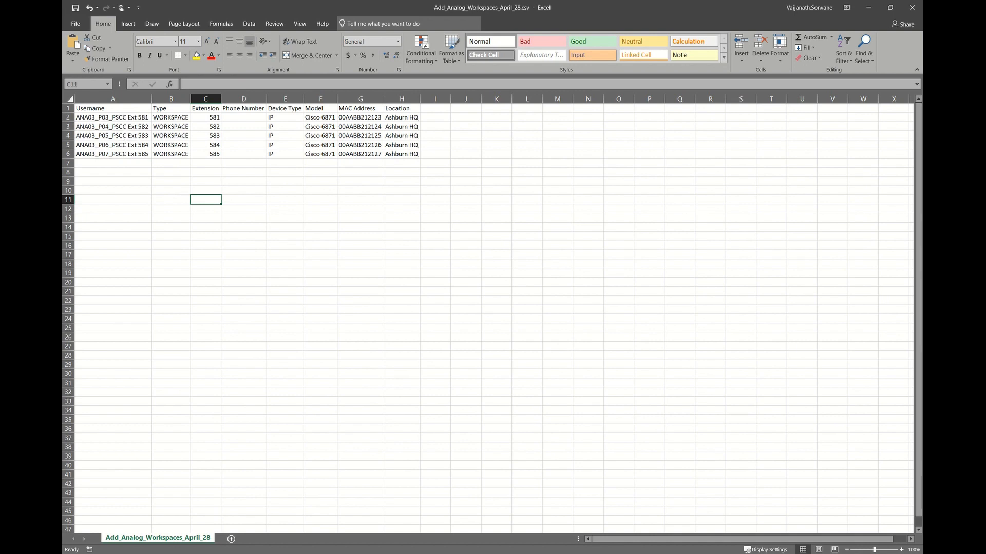
# Review the five remaining usernames, WORKSPACE type, extension and device type values.
pyautogui.moveTo(129, 117); pyautogui.dragTo(128, 154)
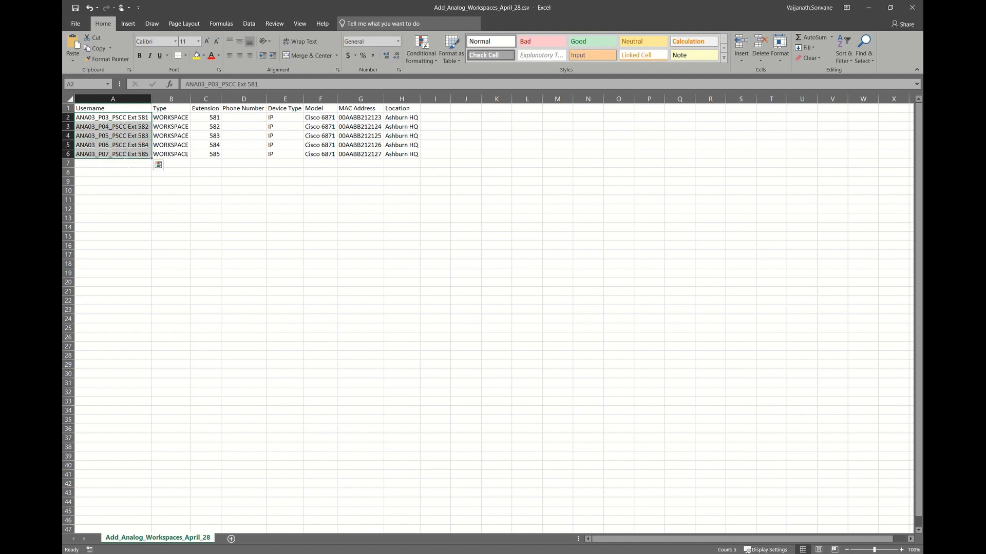
pyautogui.click(178, 118)
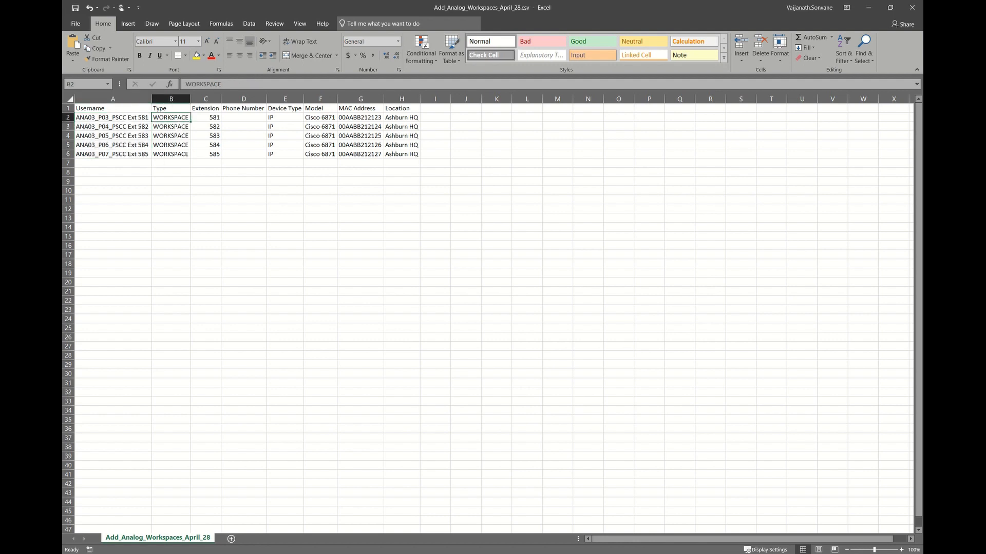
pyautogui.moveTo(130, 117); pyautogui.dragTo(131, 155)
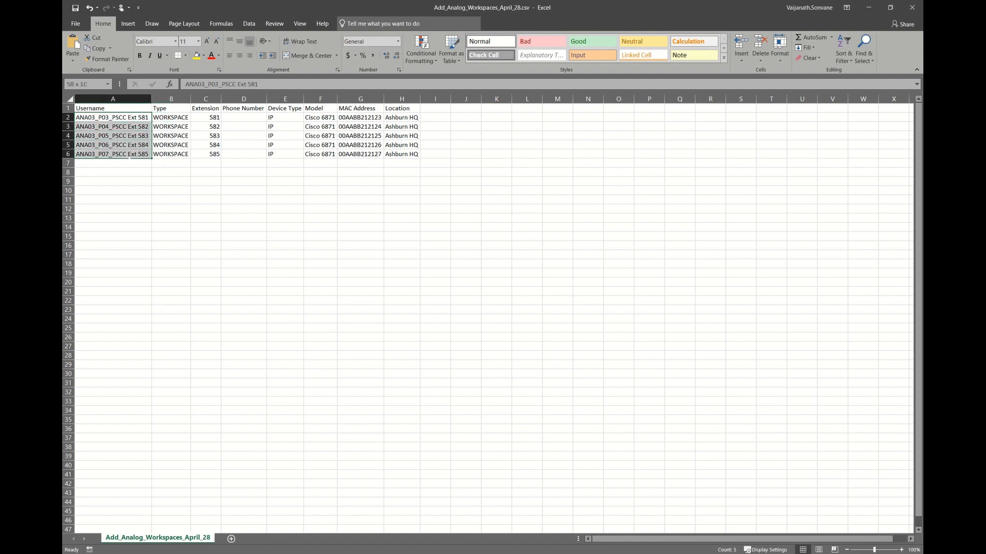
pyautogui.click(171, 163)
pyautogui.click(170, 118)
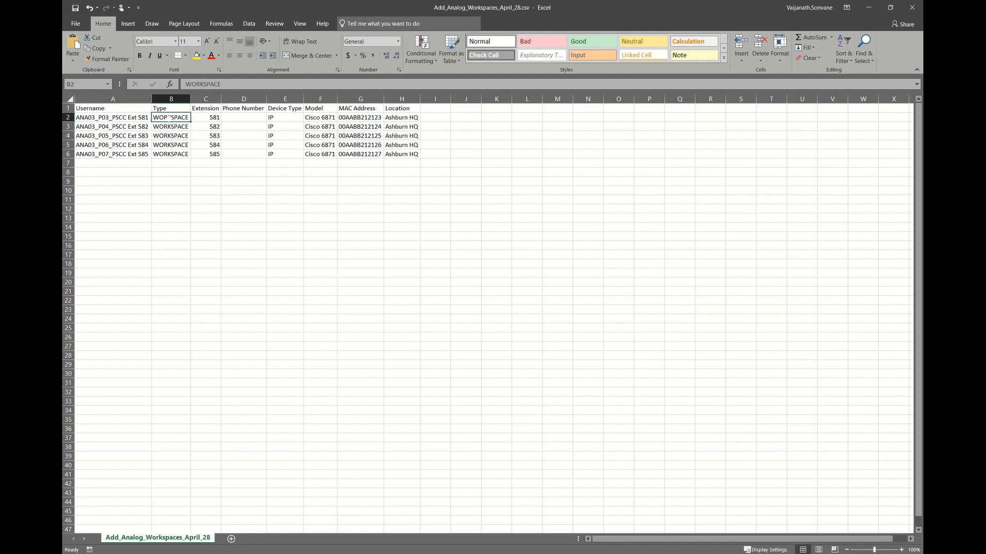
pyautogui.moveTo(170, 118); pyautogui.dragTo(169, 155)
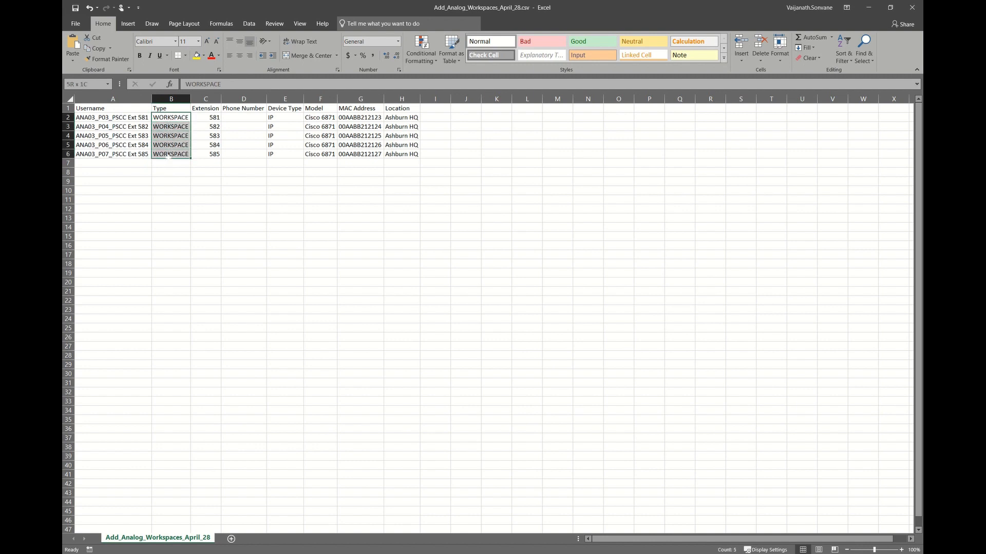
pyautogui.press('Right')
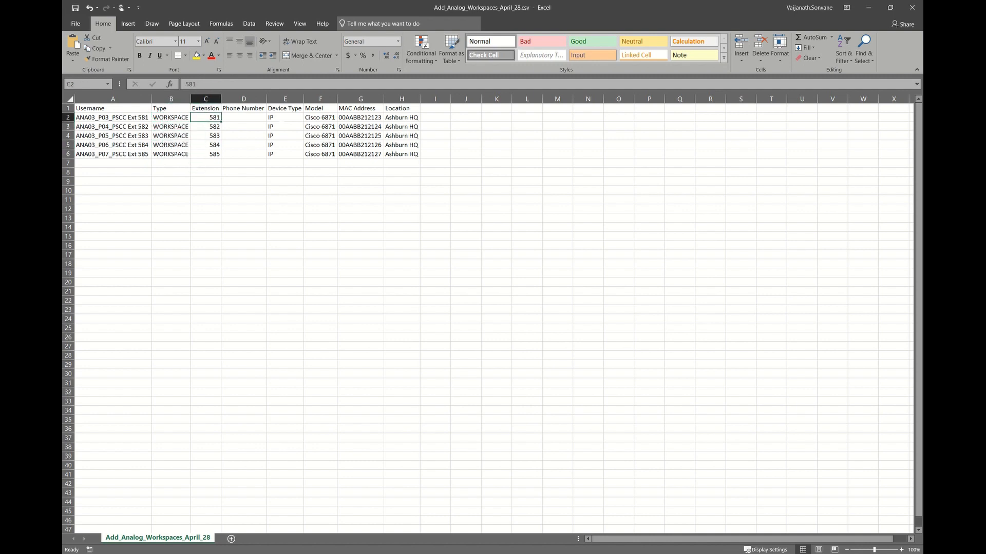
pyautogui.press('Right')
pyautogui.press('Right')
pyautogui.press('Right')
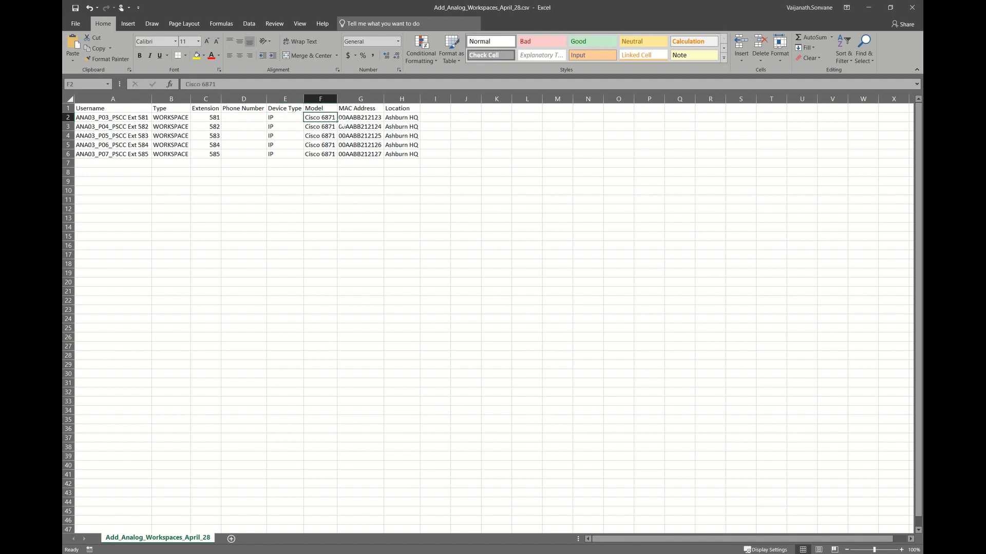
pyautogui.press('Right')
# Widen the MAC Address column and check the Model and MAC Address values.
pyautogui.moveTo(383, 98); pyautogui.dragTo(395, 99)
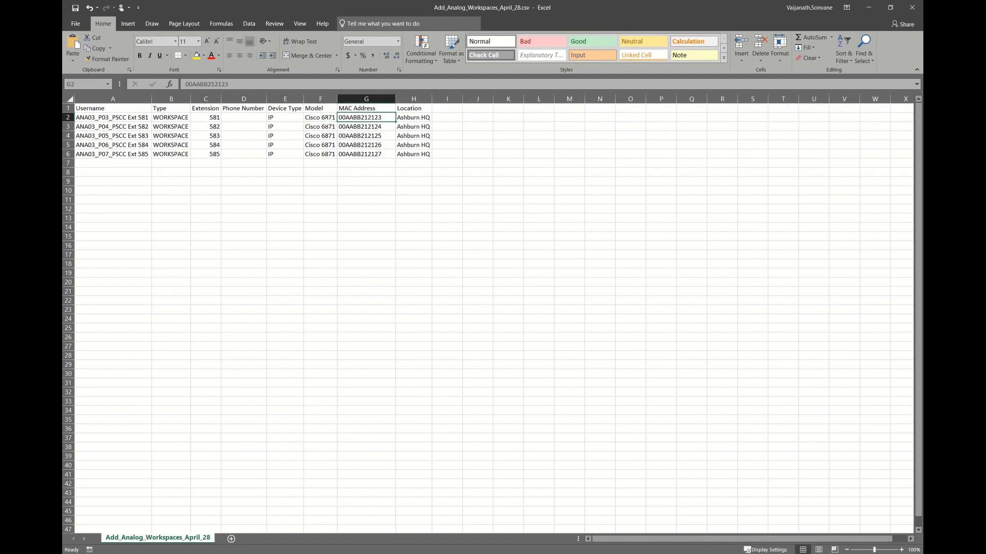
pyautogui.click(326, 121)
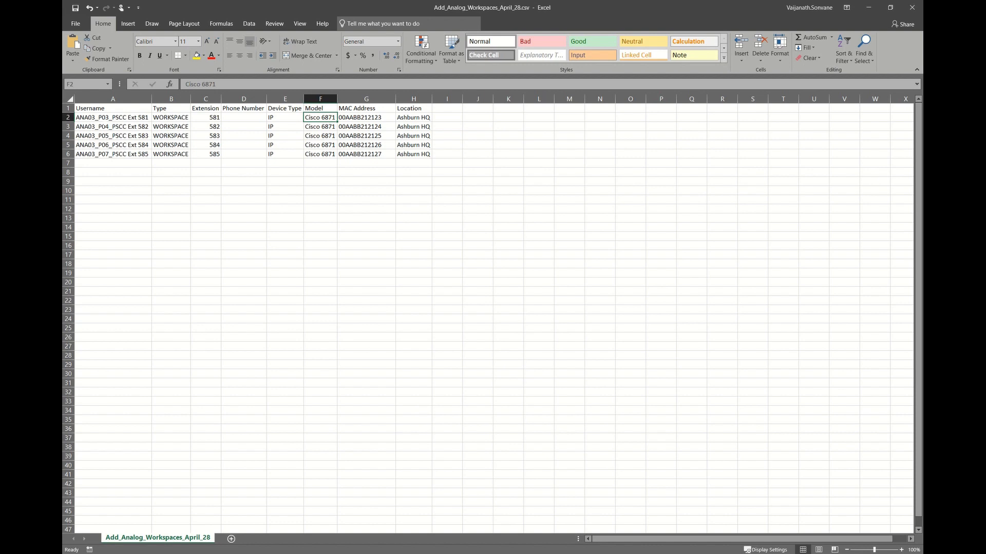
pyautogui.moveTo(98, 118); pyautogui.dragTo(98, 154)
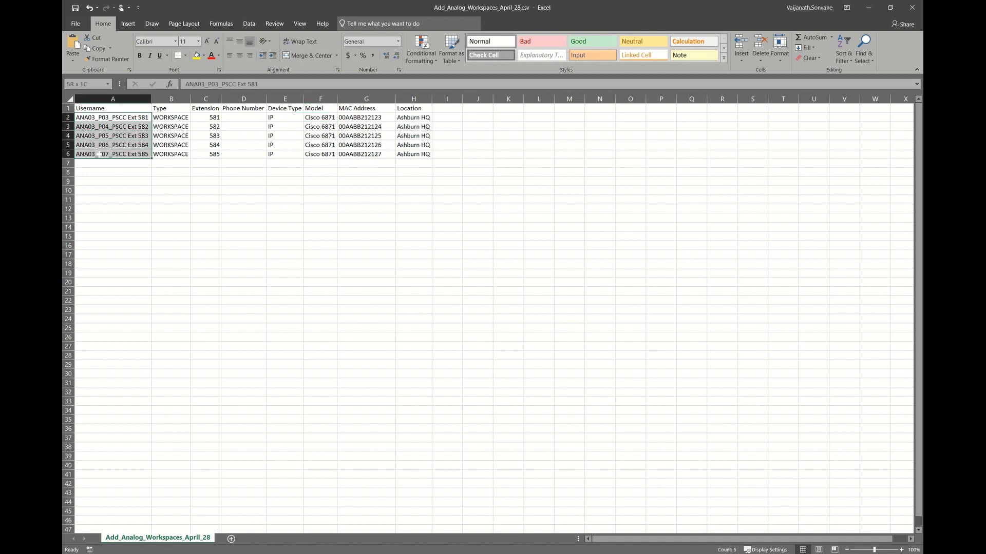
pyautogui.click(162, 194)
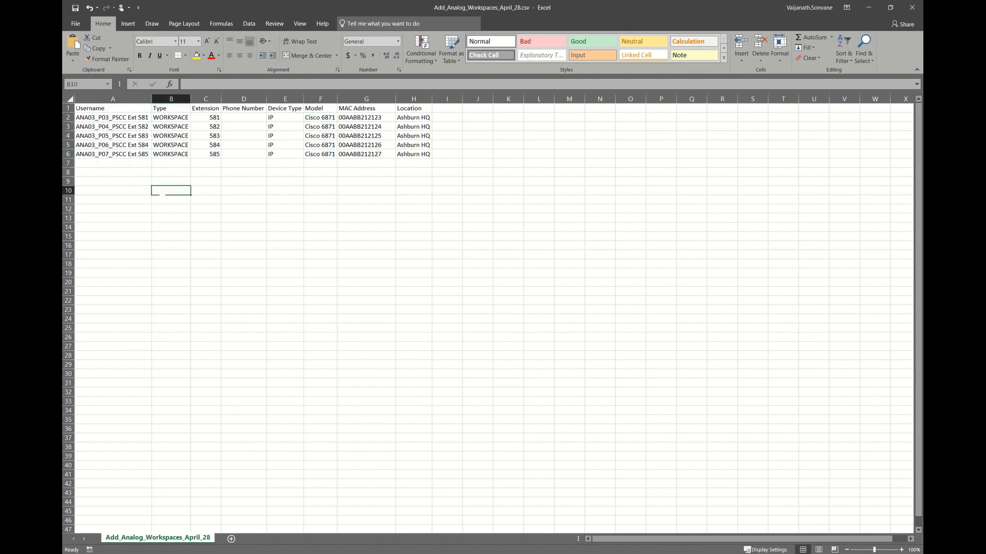
pyautogui.moveTo(98, 154); pyautogui.dragTo(97, 118)
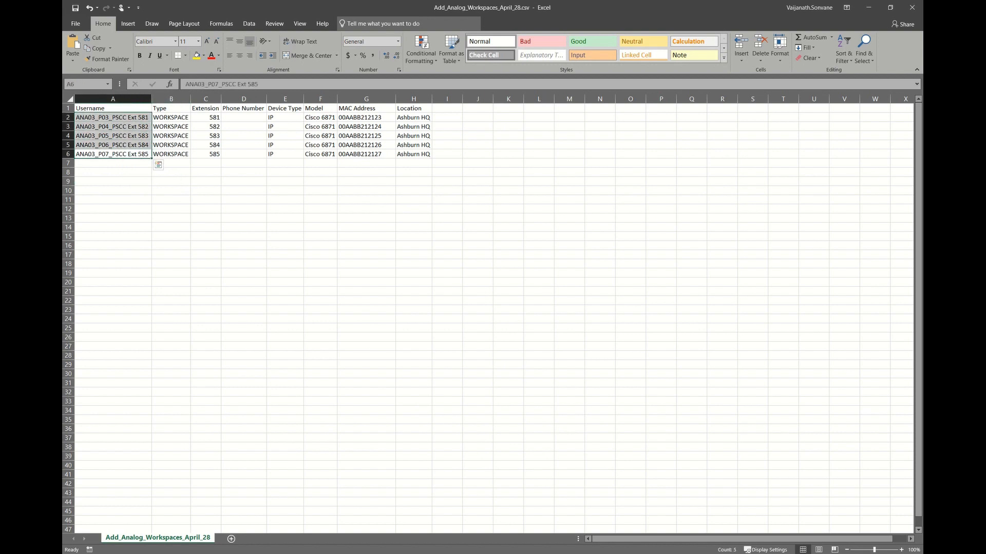
pyautogui.moveTo(319, 118); pyautogui.dragTo(367, 152)
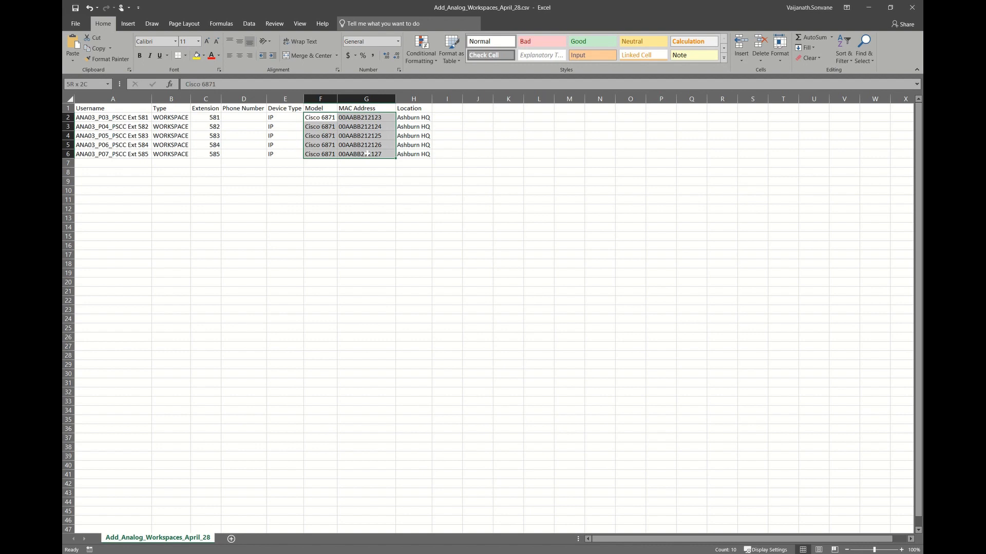
pyautogui.click(344, 211)
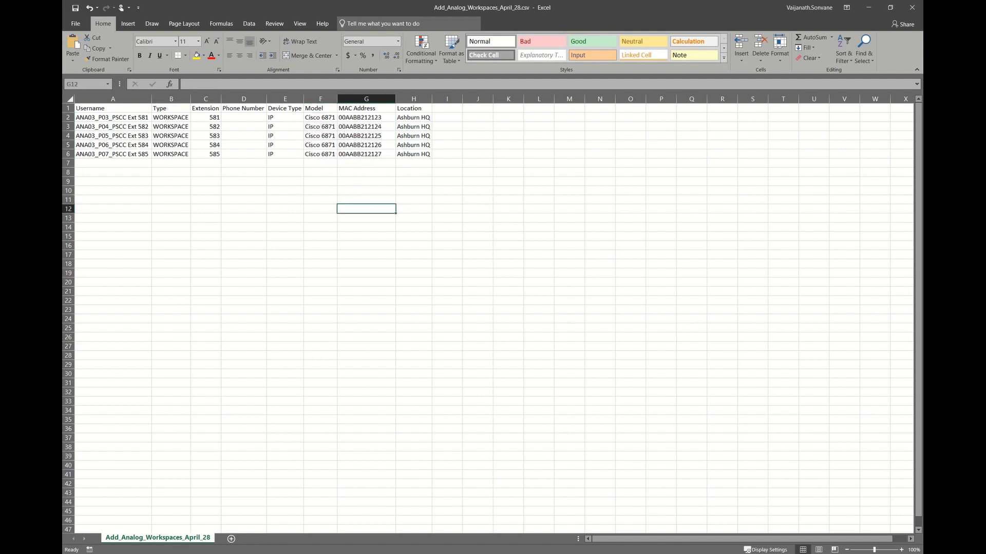
pyautogui.click(264, 552)
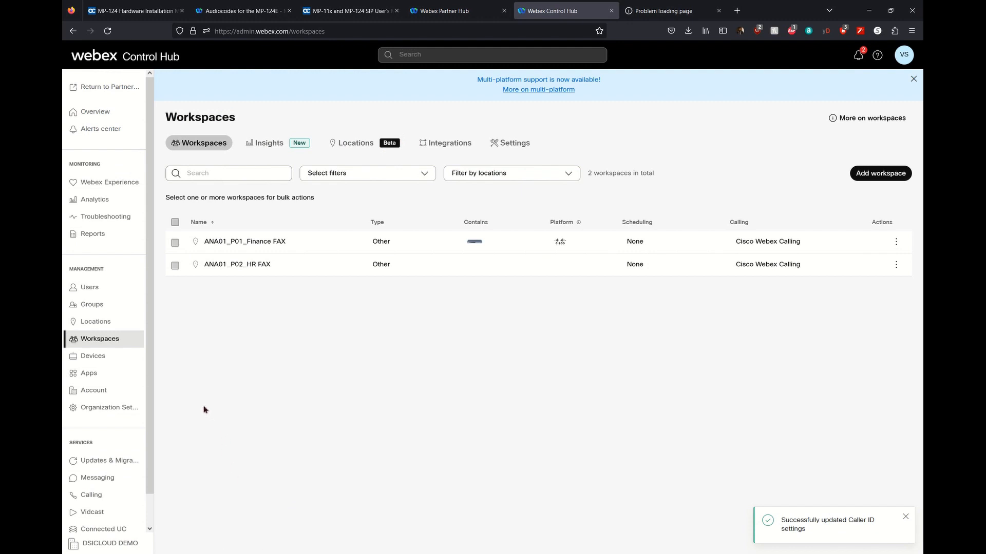
# Start a bulk add of Multiple Cisco IP Phones from the Devices page.
pyautogui.click(103, 360)
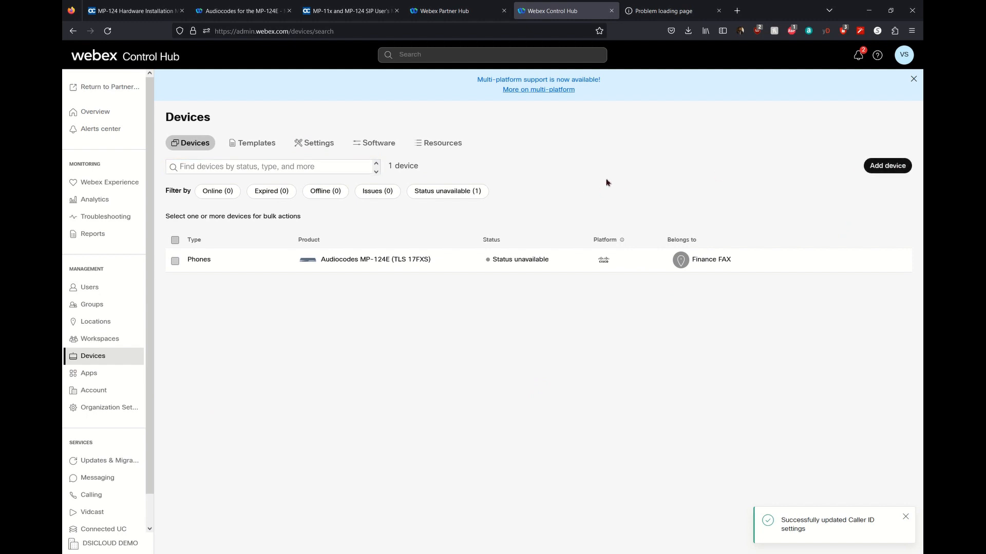
pyautogui.click(887, 166)
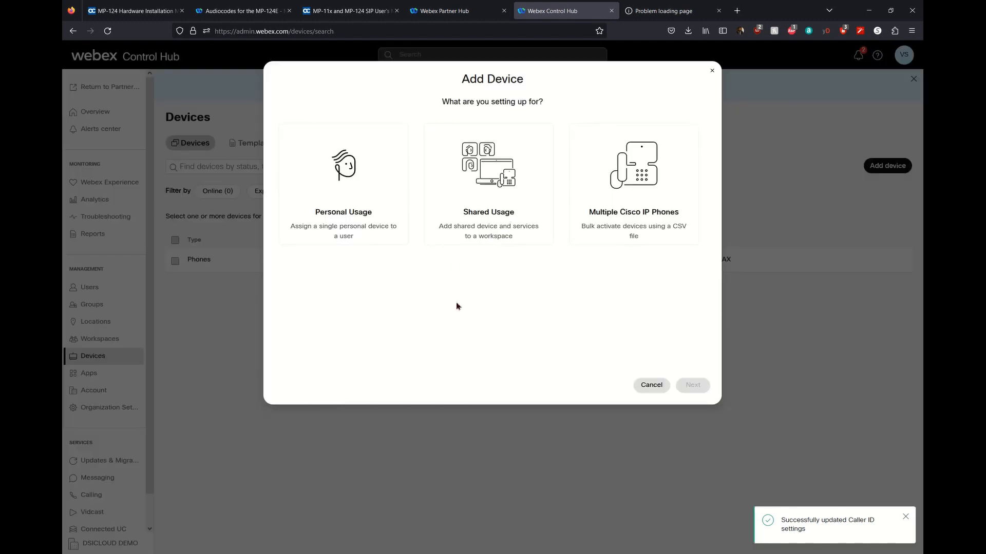
pyautogui.click(647, 198)
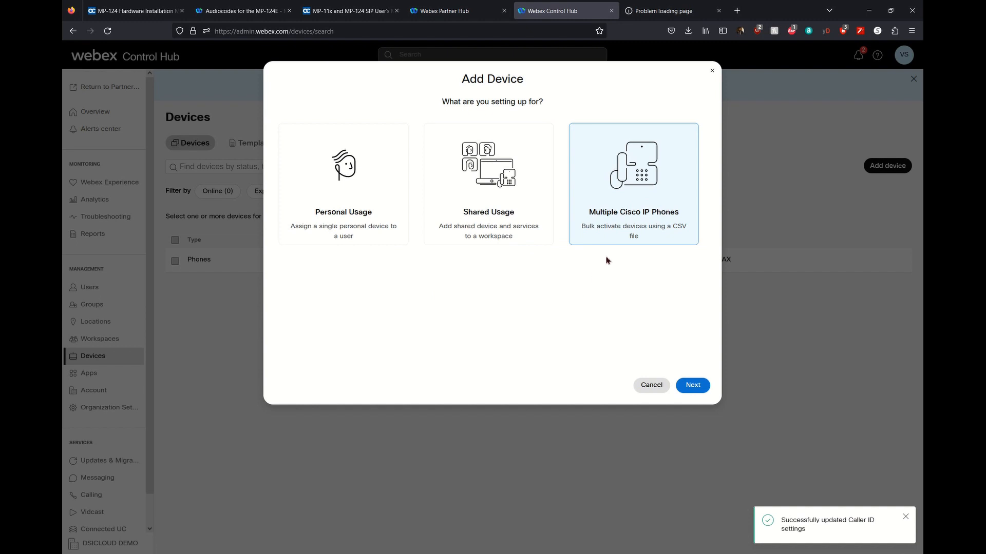
pyautogui.click(692, 385)
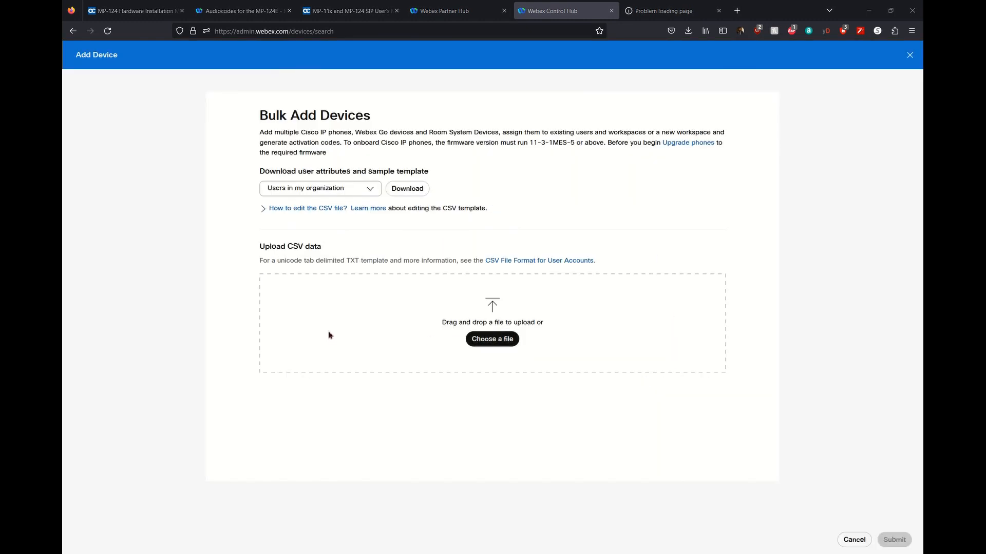
# Upload the workspace CSV from Desktop\AudioCodes Demo, provide activation codes as a link, and submit.
pyautogui.click(492, 338)
pyautogui.scroll(1, 105, 77)
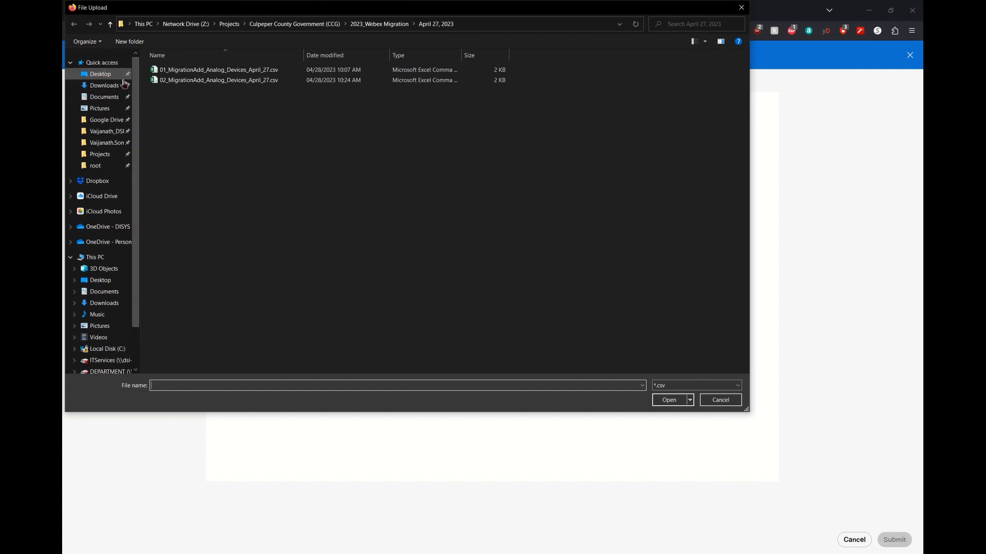
pyautogui.click(123, 77)
pyautogui.doubleClick(210, 70)
pyautogui.click(214, 81)
pyautogui.click(662, 400)
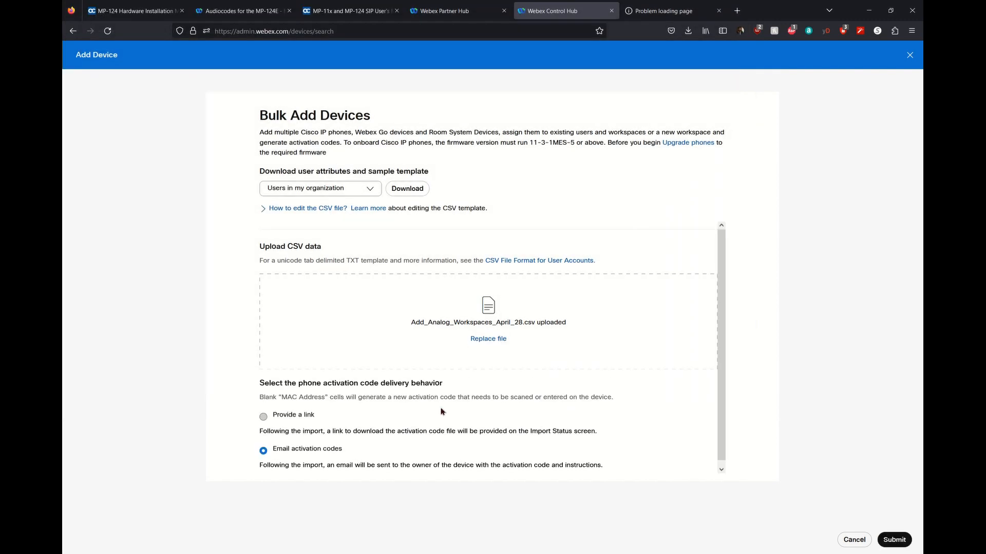
pyautogui.click(275, 419)
pyautogui.click(893, 539)
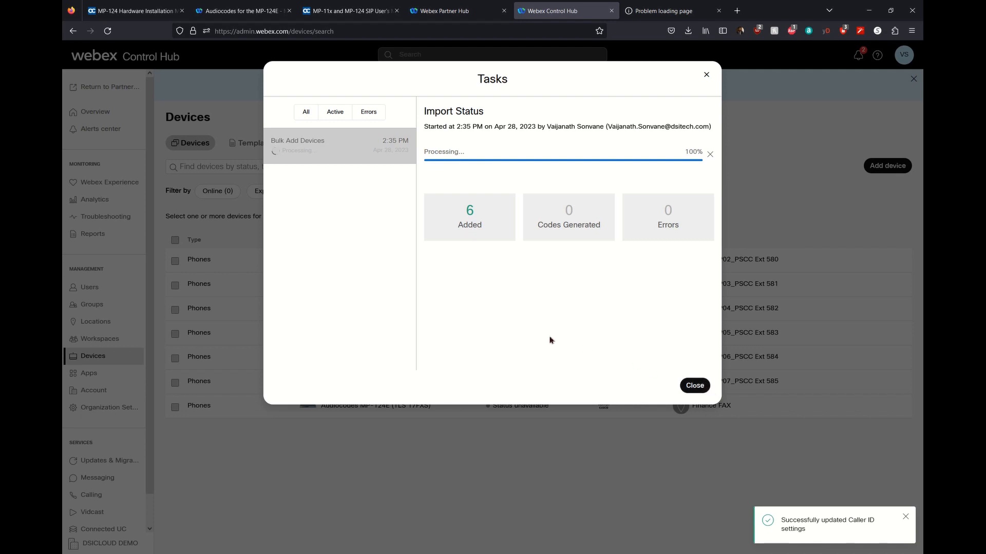
pyautogui.click(694, 386)
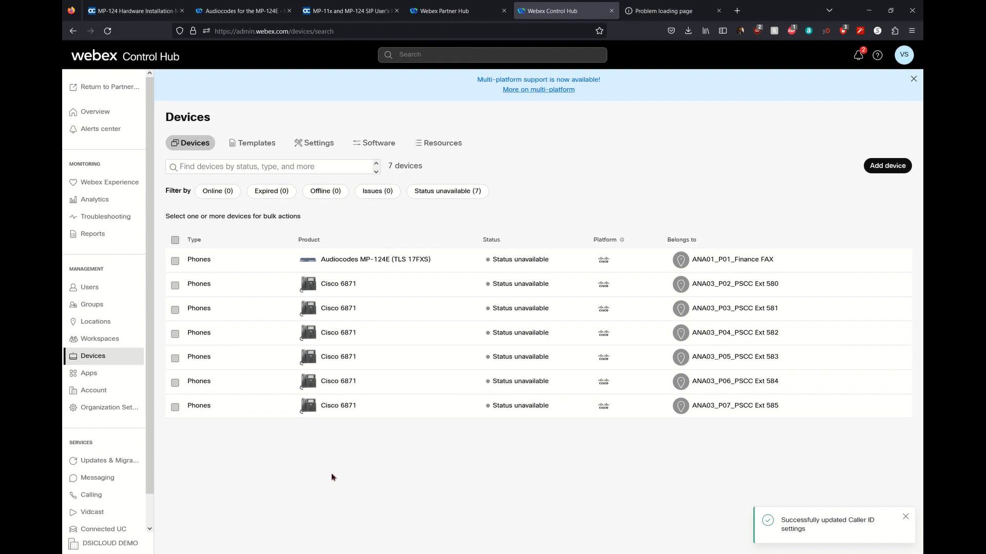
# Bulk-delete the six Cisco 6871 phones, leaving the AudioCodes MP-124E unselected.
pyautogui.click(99, 339)
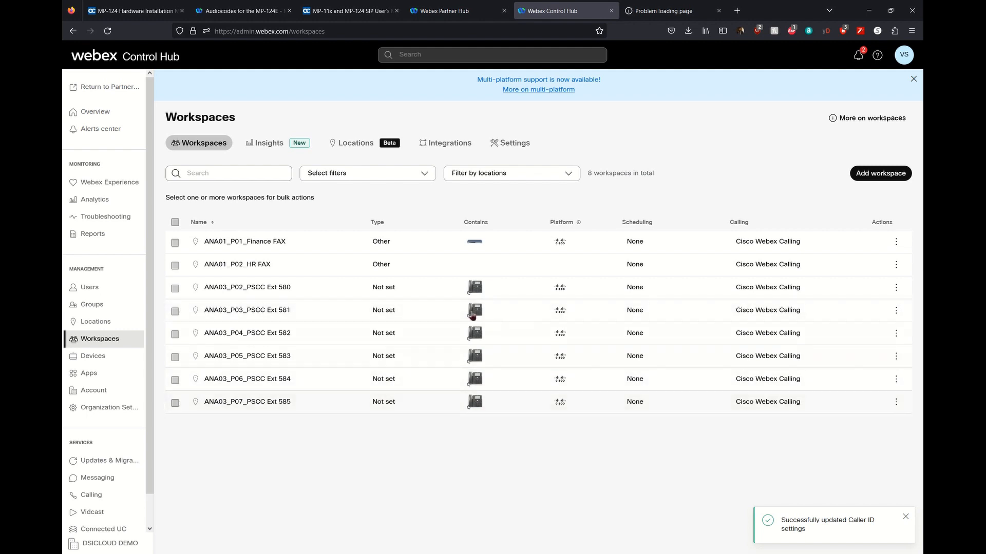
pyautogui.click(95, 365)
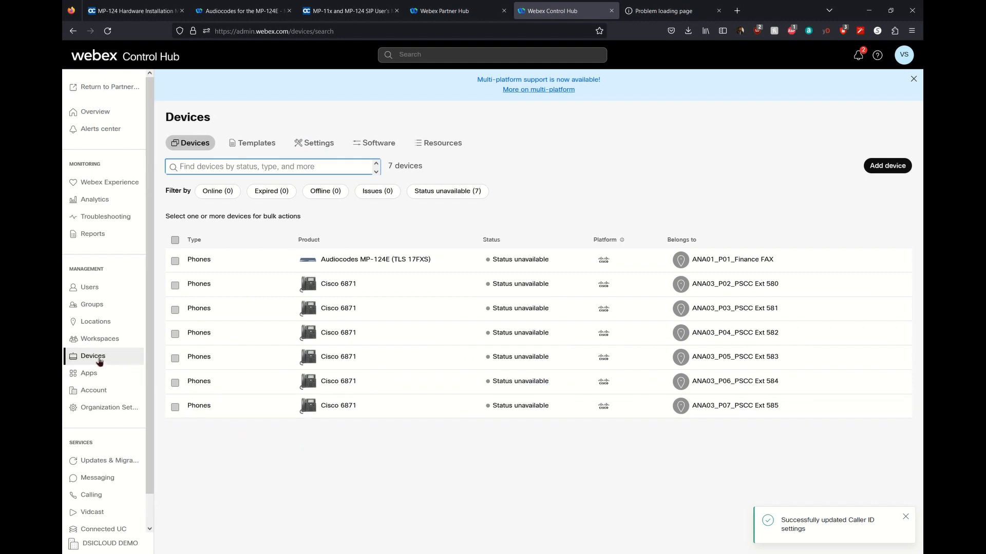
pyautogui.click(176, 240)
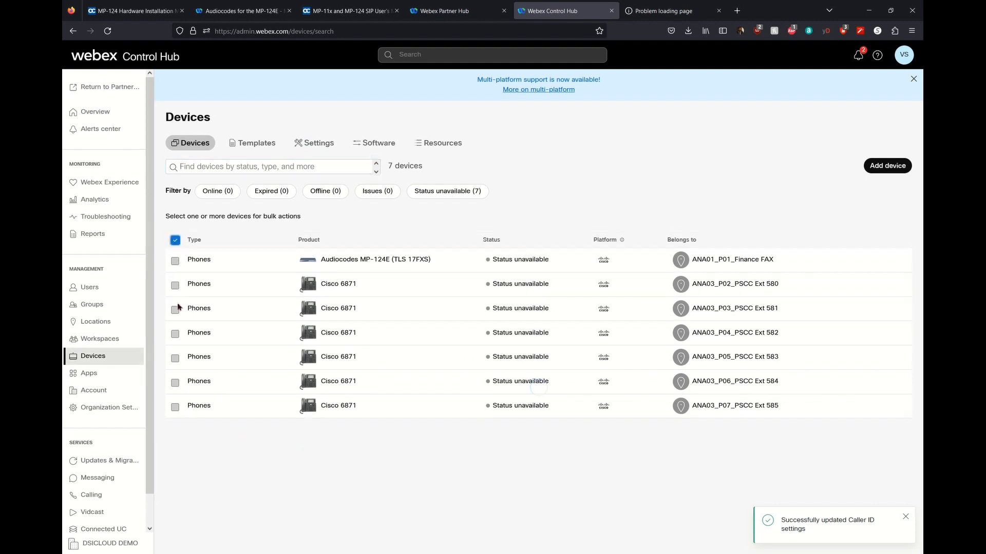
pyautogui.click(179, 265)
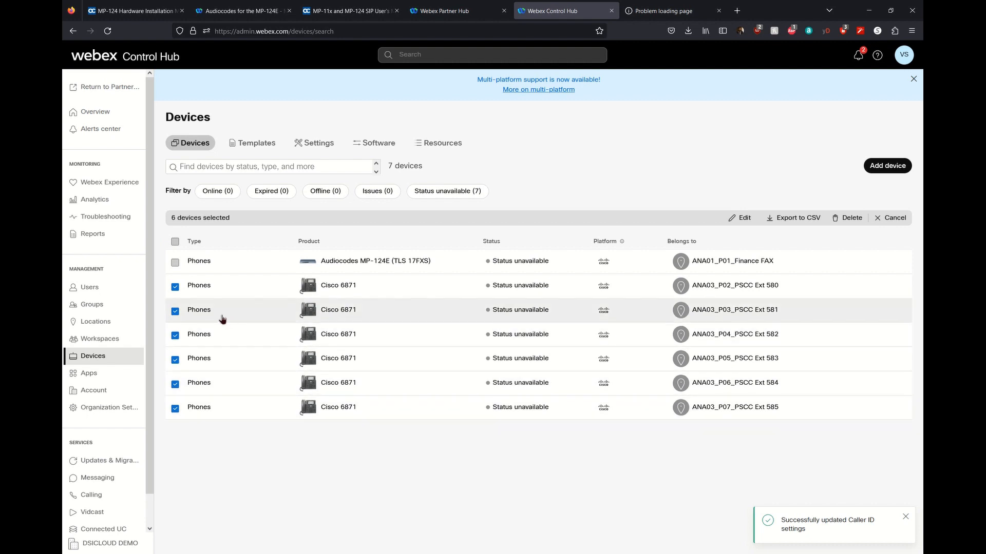
pyautogui.click(851, 222)
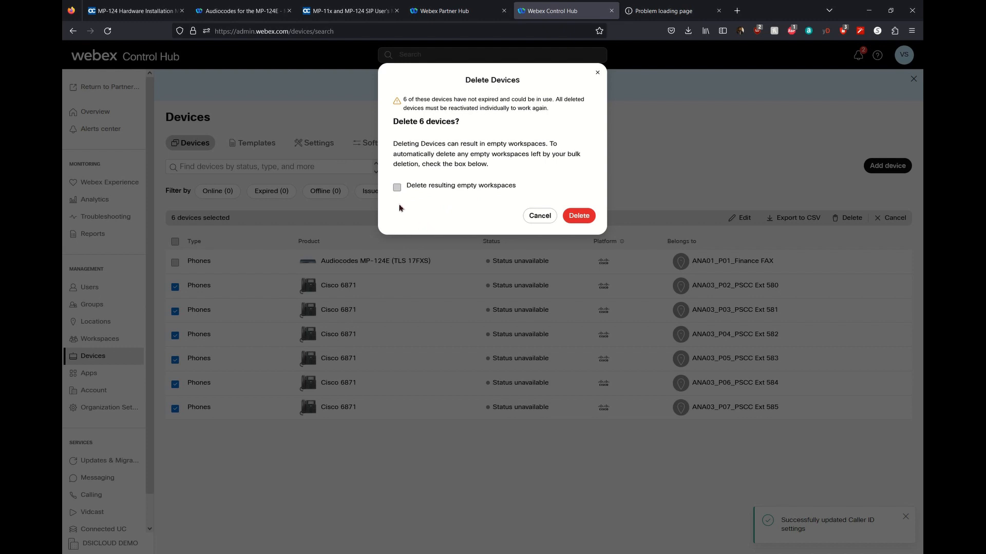
pyautogui.click(591, 220)
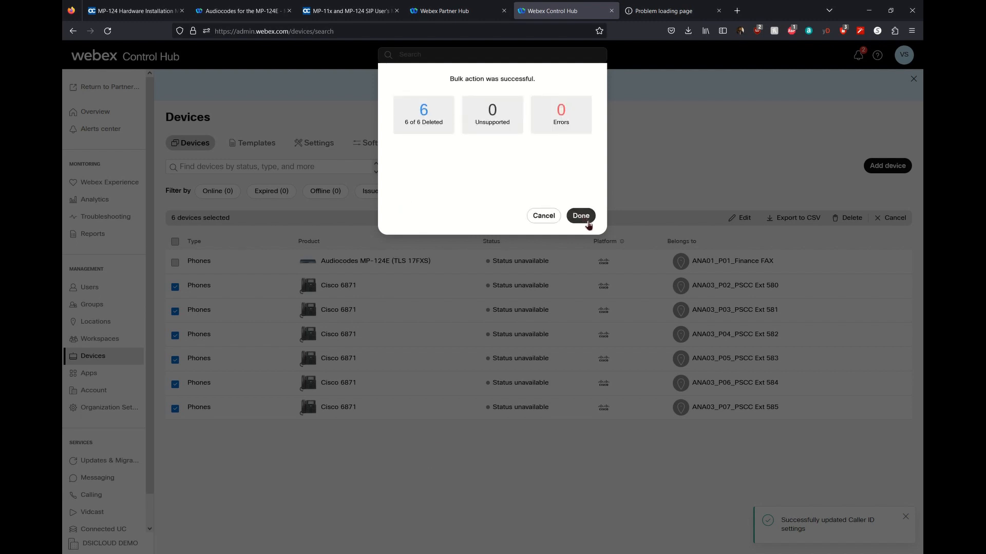
pyautogui.click(581, 216)
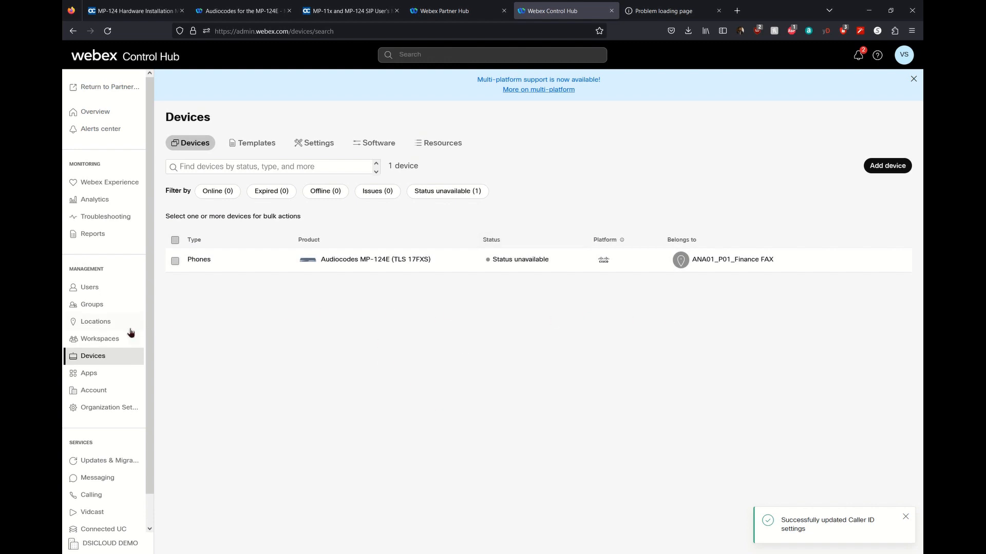
pyautogui.click(110, 340)
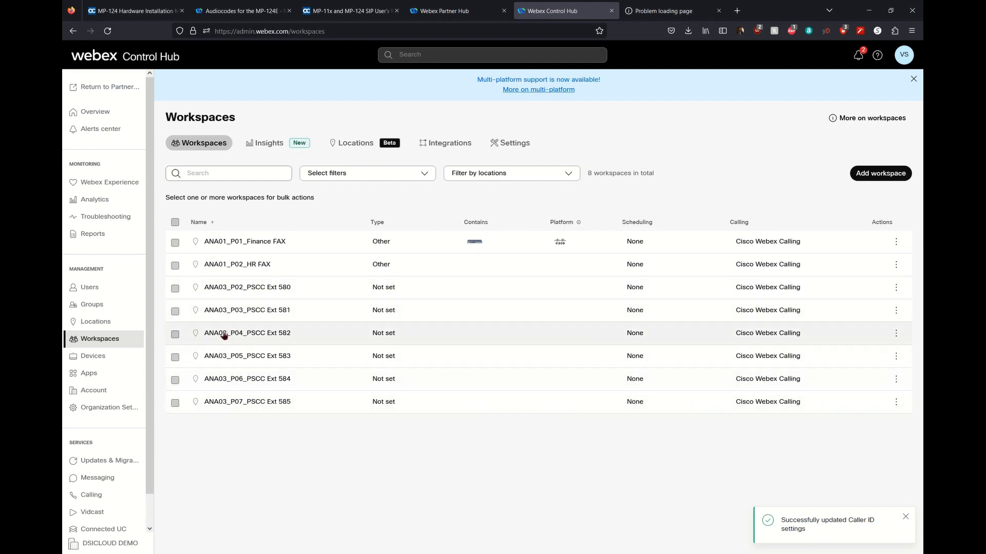
# Check ANA03_P02_PSCC Ext 580's calling settings, then open the MP-124E port manager.
pyautogui.click(293, 293)
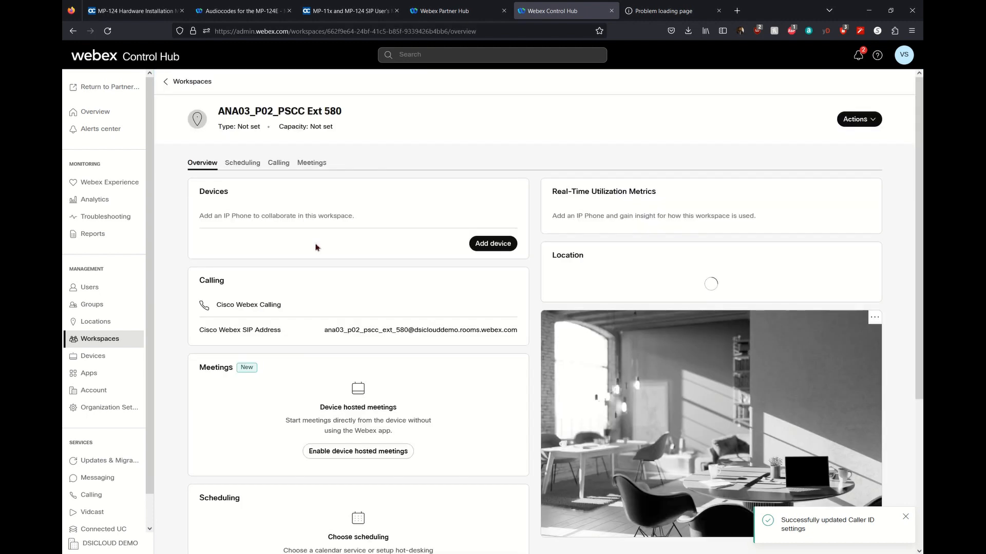
pyautogui.click(278, 162)
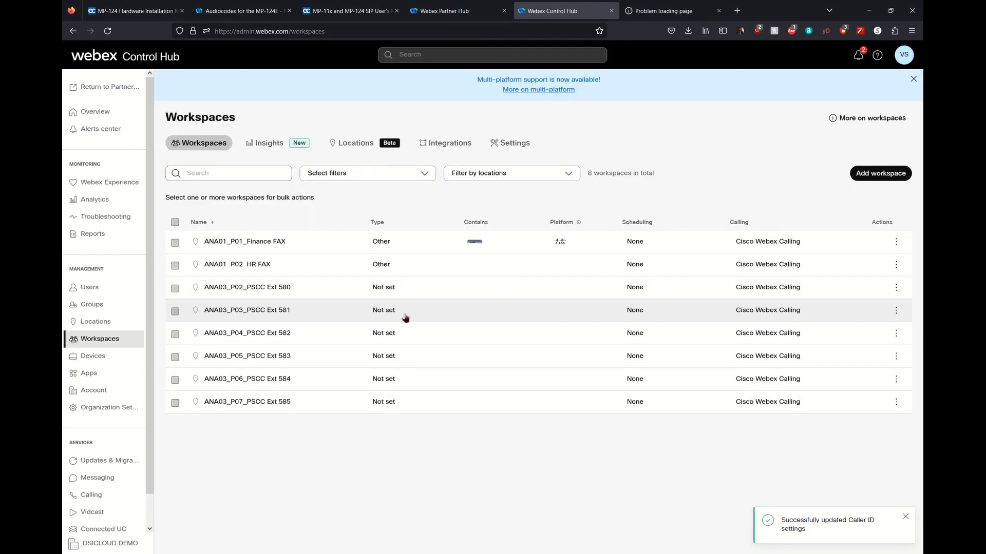
pyautogui.click(78, 357)
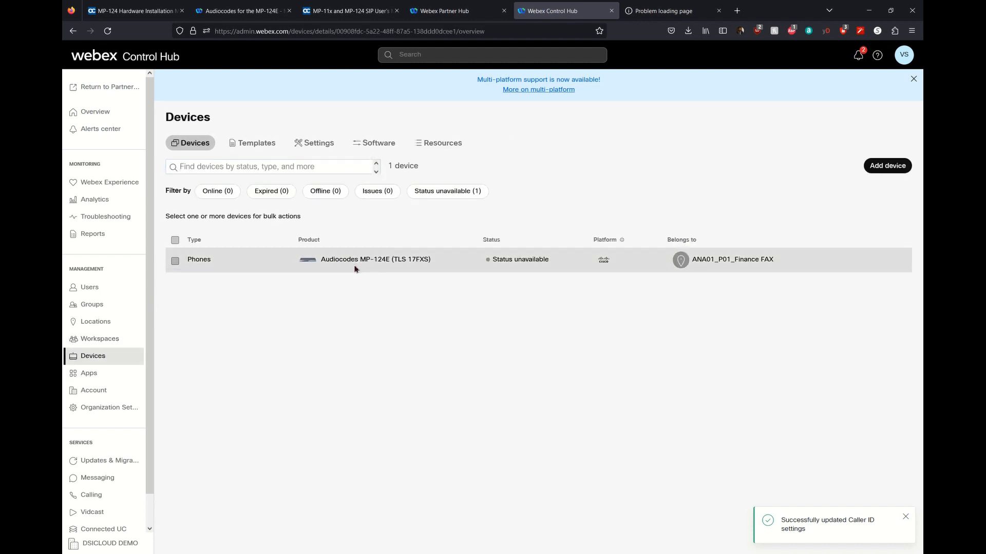
pyautogui.click(355, 266)
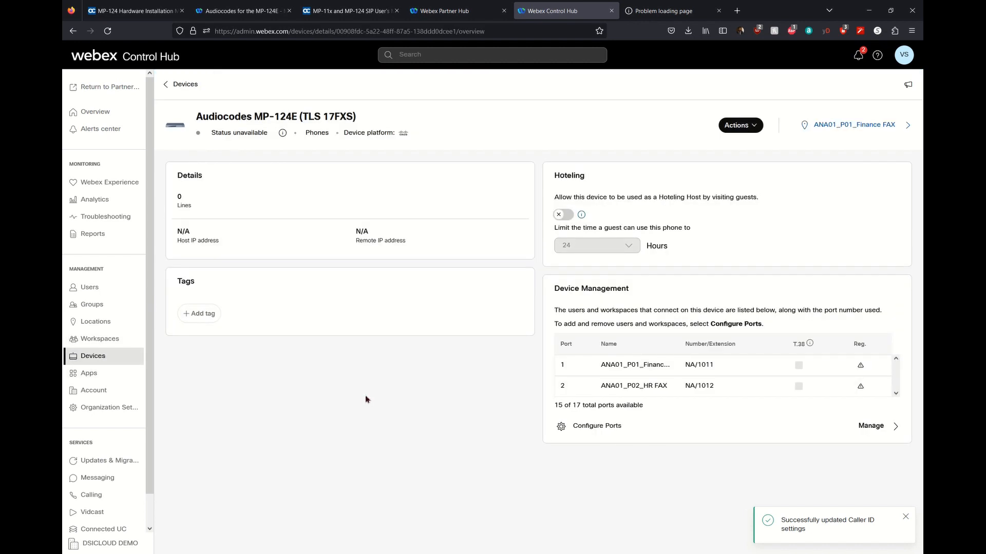
pyautogui.click(870, 428)
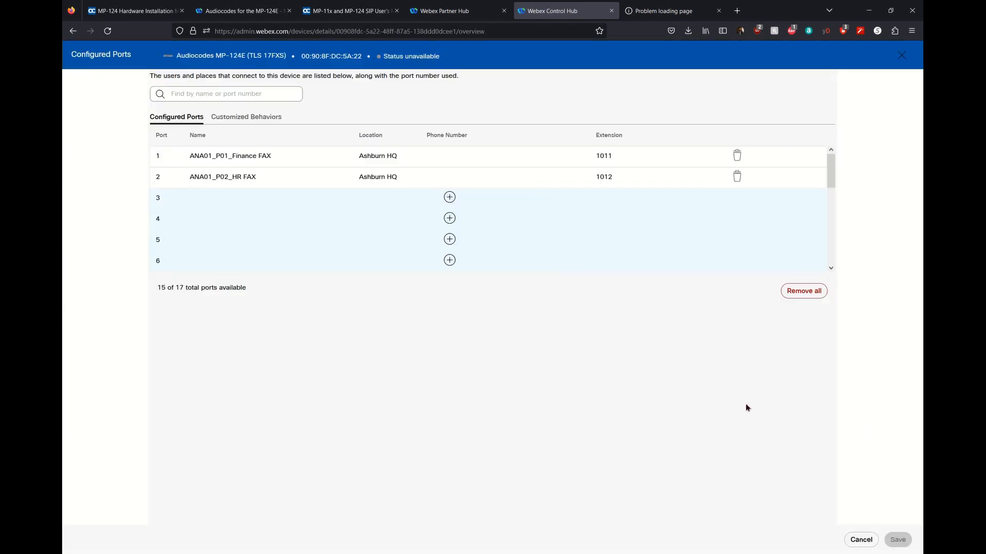
# Assign ANA03_P03–P05 (PSCC Ext 581–583) to MP-124E ports 3–5.
pyautogui.click(208, 199)
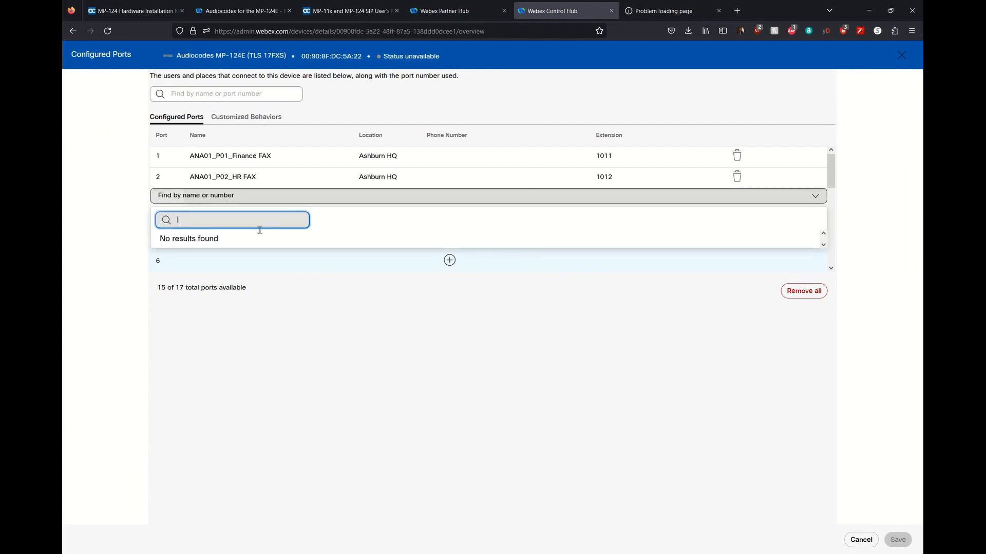
pyautogui.write('ANa')
pyautogui.press('BackSpace')
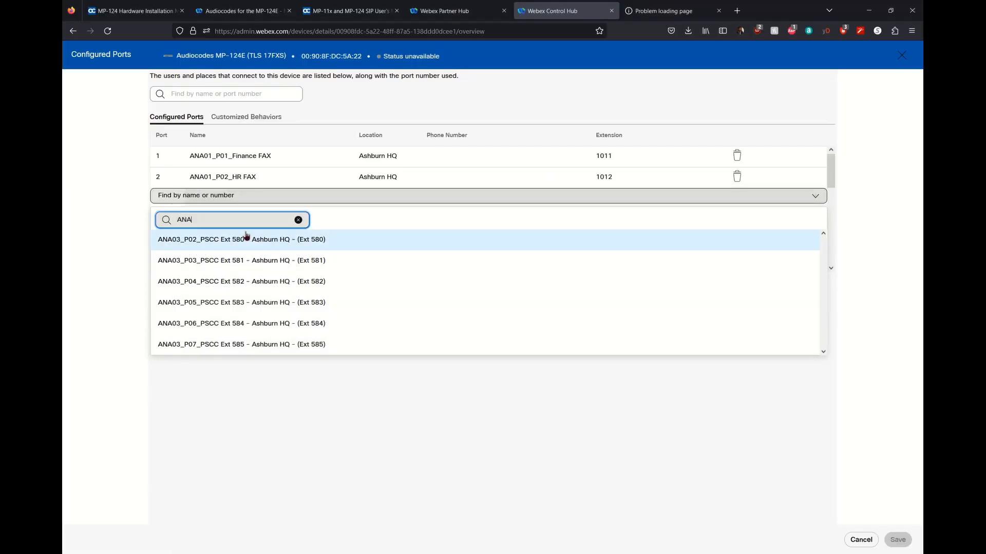
pyautogui.click(214, 264)
pyautogui.click(210, 221)
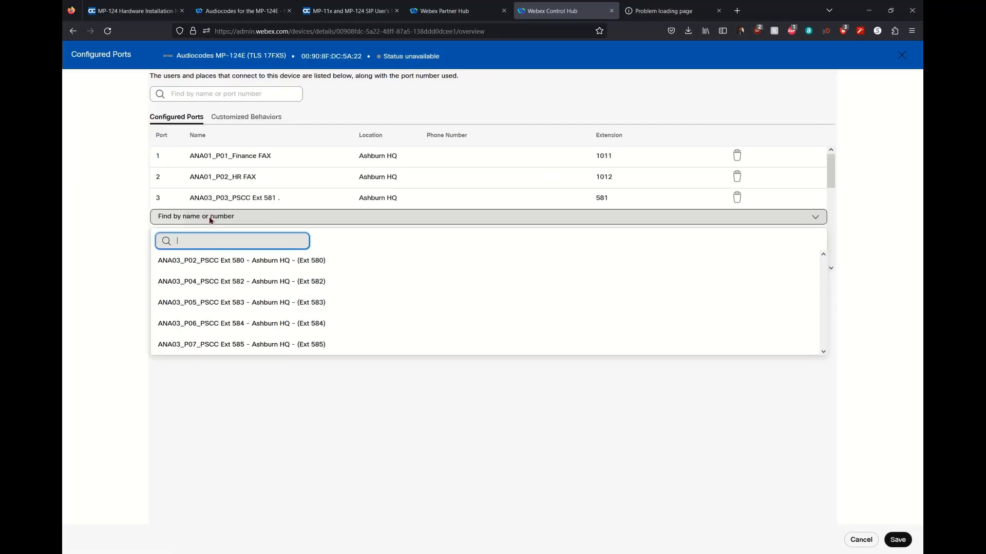
pyautogui.click(215, 282)
pyautogui.click(219, 245)
pyautogui.click(220, 303)
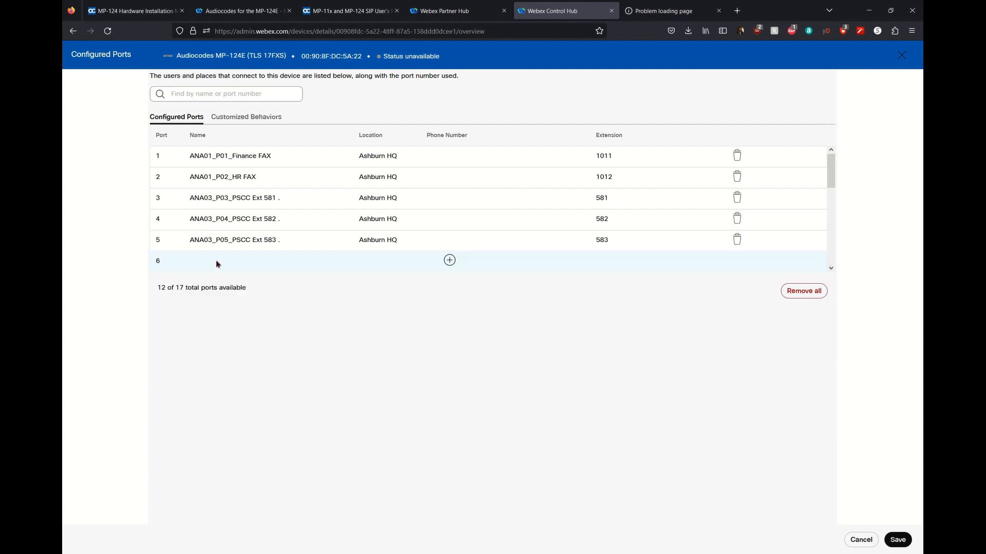
# Assign PSCC Ext 584 and 585 to ports 6 and 7, and save.
pyautogui.click(215, 261)
pyautogui.click(206, 324)
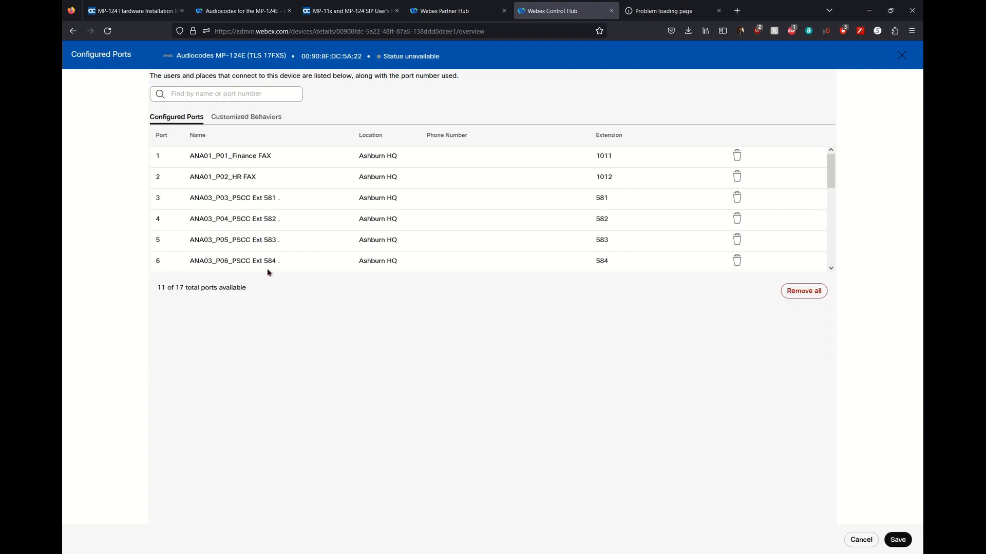
pyautogui.scroll(-2, 287, 257)
pyautogui.click(251, 233)
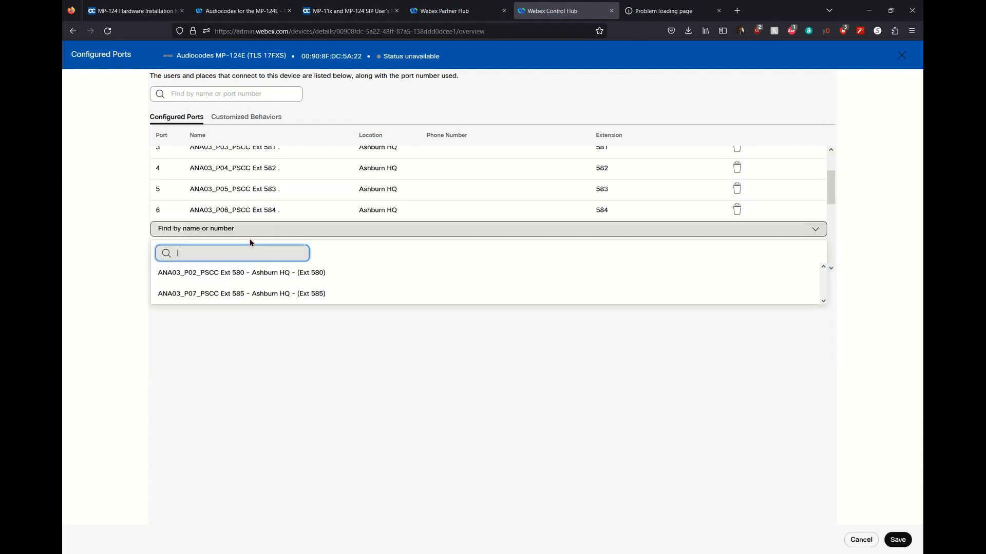
pyautogui.click(238, 293)
pyautogui.scroll(2, 519, 224)
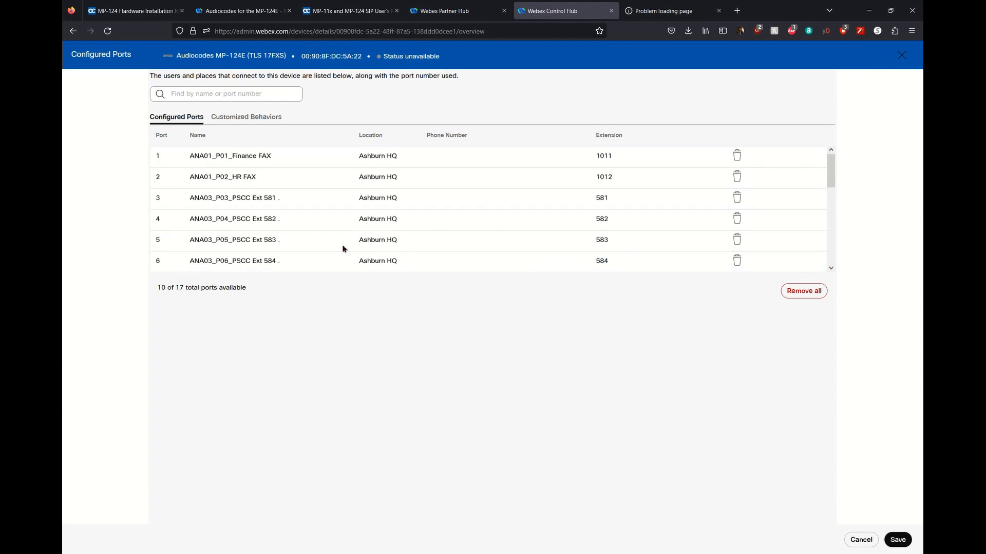
pyautogui.click(896, 542)
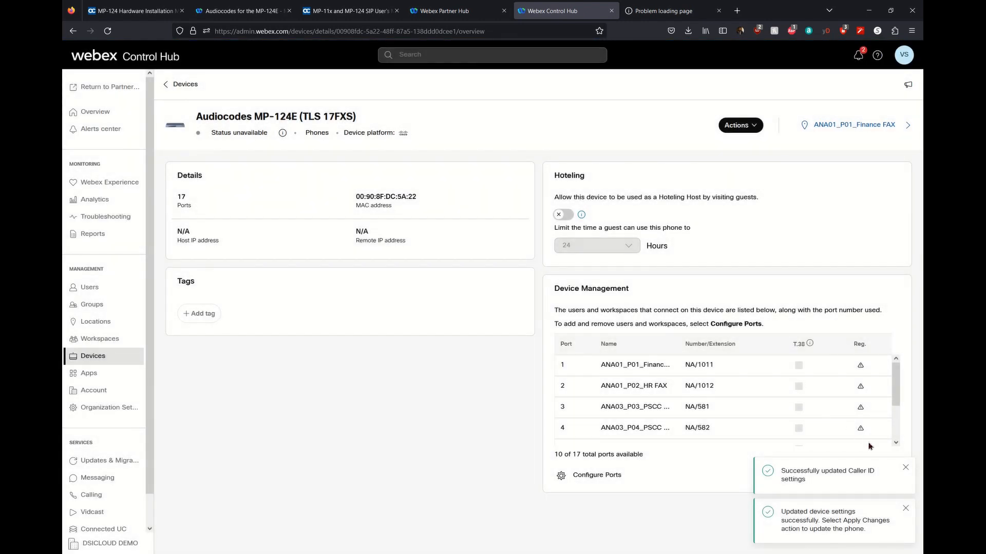
# Enable T.38 on the Finance FAX and HR FAX ports (rows 1–2) under Customized Behaviors.
pyautogui.click(910, 508)
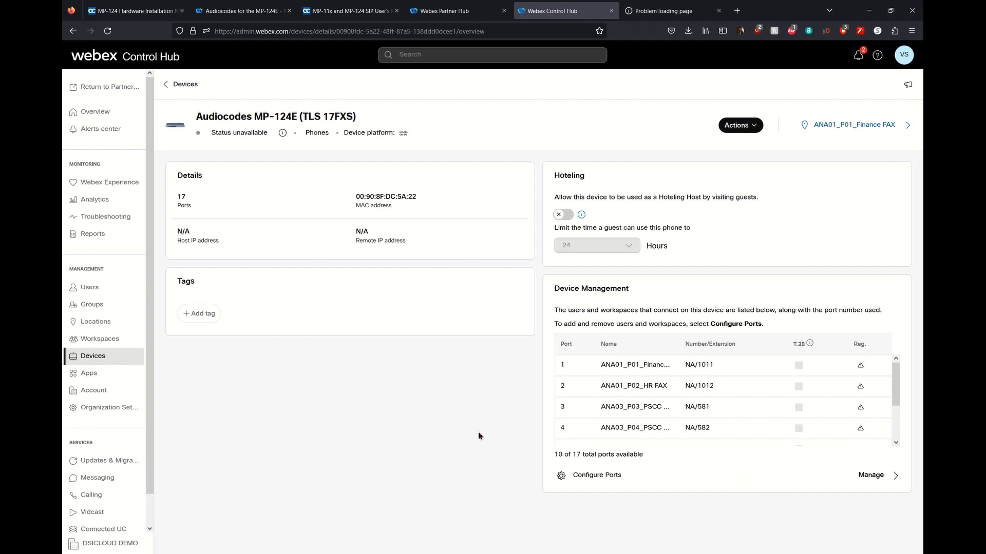
pyautogui.scroll(-3, 677, 379)
pyautogui.scroll(3, 667, 385)
pyautogui.click(609, 480)
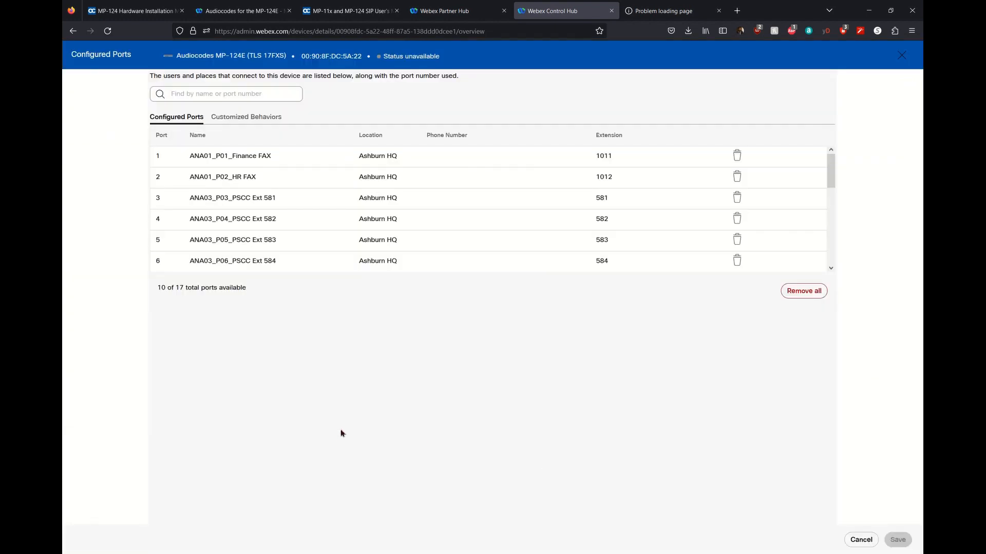
pyautogui.click(254, 118)
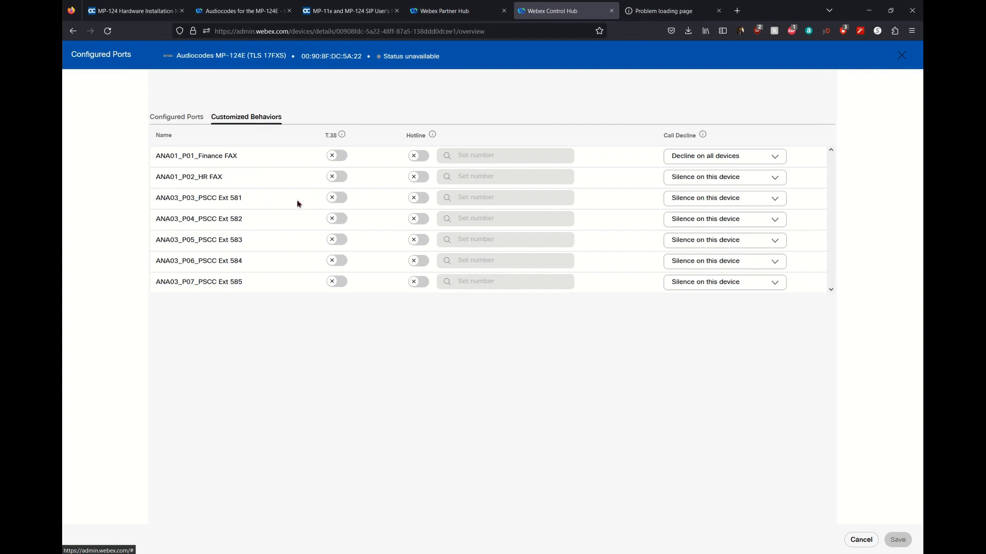
pyautogui.click(342, 157)
pyautogui.click(342, 176)
# Turn on hotline for the Ext 585 port with hotline number 7000.
pyautogui.moveTo(342, 137)
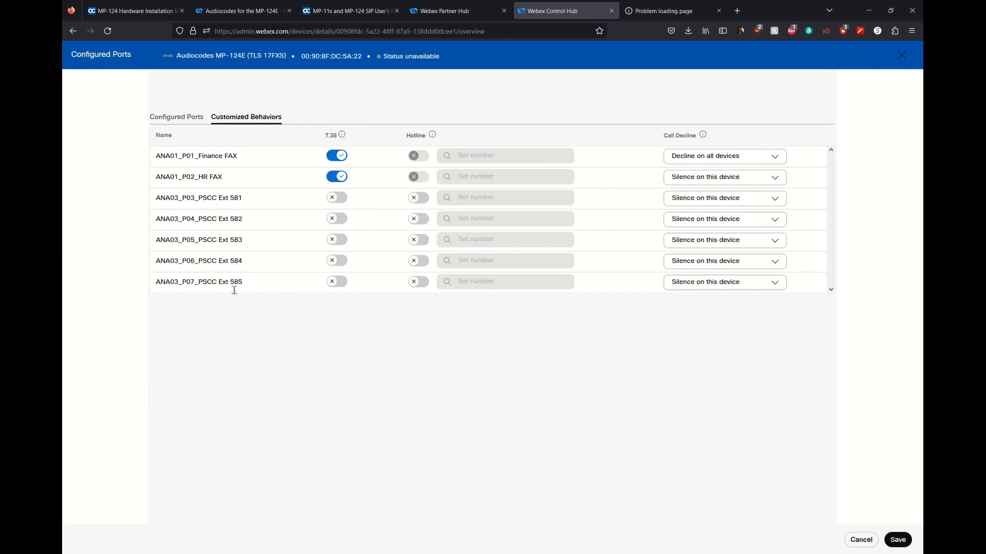
pyautogui.moveTo(244, 286); pyautogui.dragTo(149, 278)
pyautogui.click(258, 314)
pyautogui.click(419, 282)
pyautogui.click(472, 287)
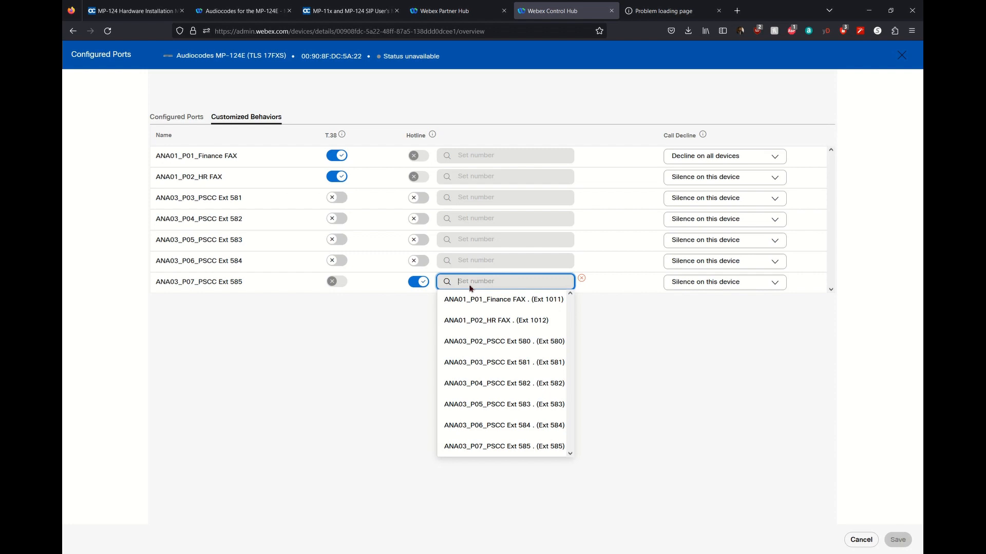
pyautogui.write('700')
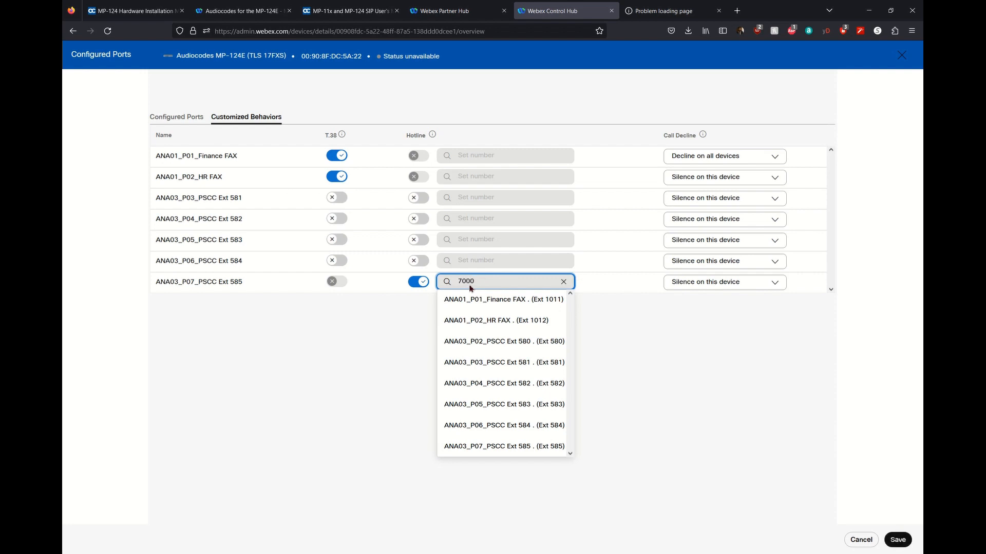
pyautogui.write('0')
pyautogui.click(667, 400)
# Save the T.38 and hotline port settings and dismiss the update notification.
pyautogui.click(903, 544)
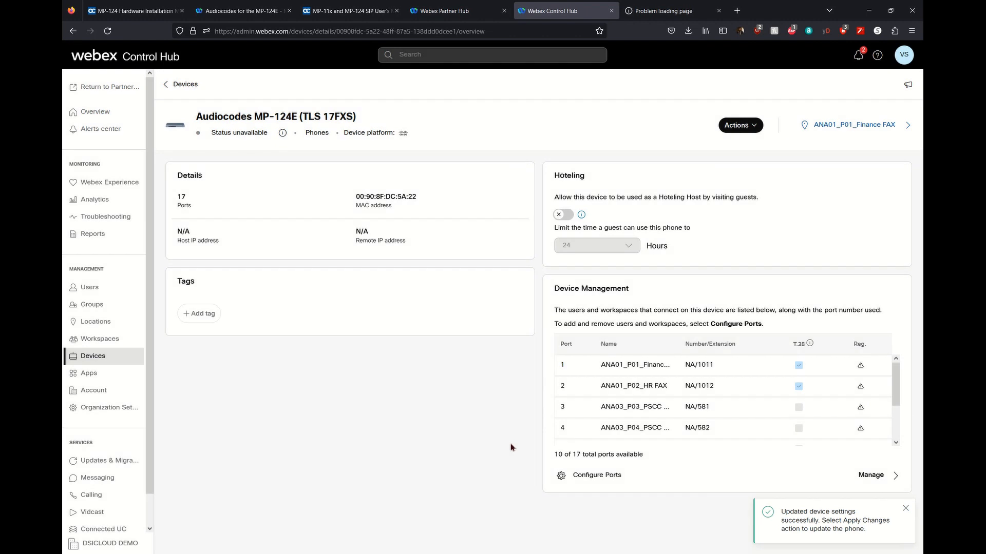
pyautogui.click(906, 509)
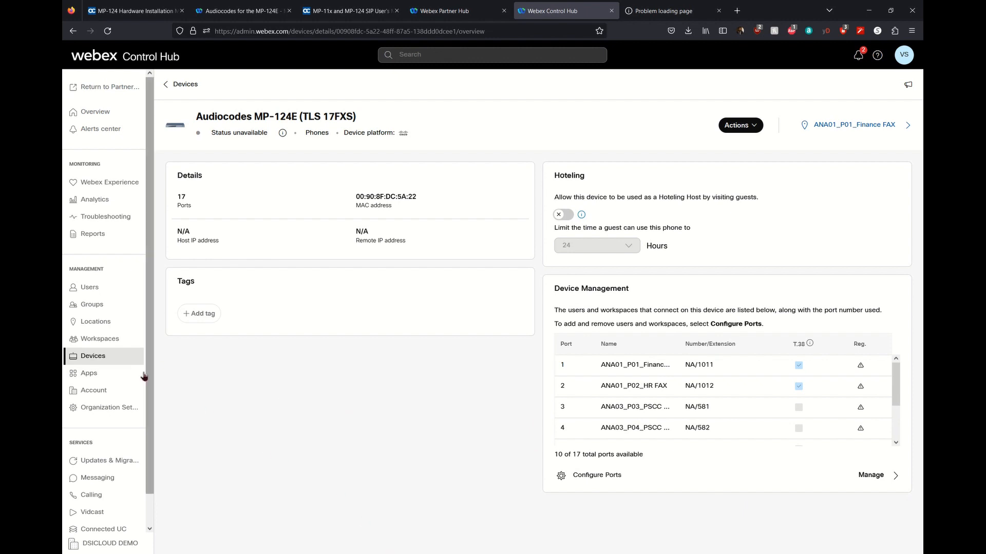
pyautogui.click(410, 552)
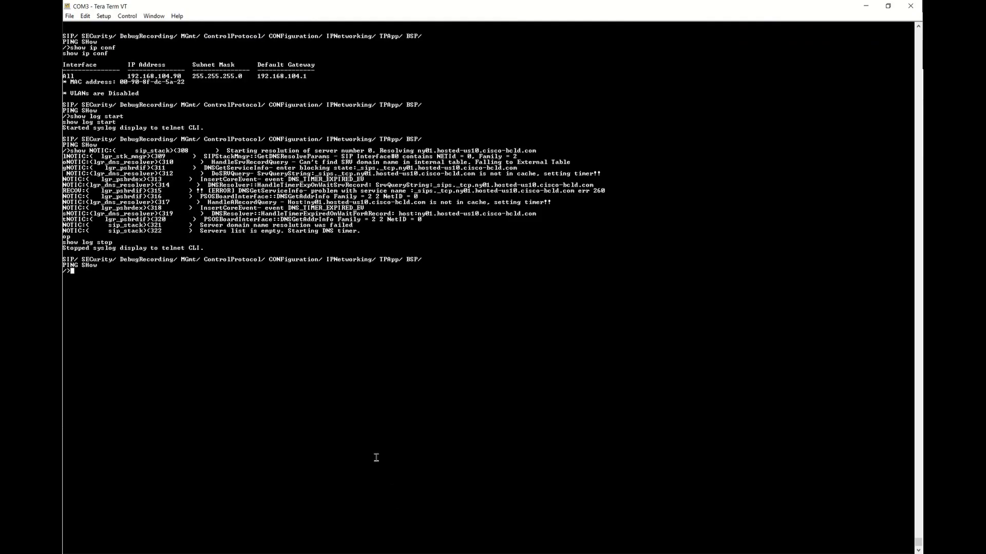
# Reset the MP-124E board with the SAR command from the COM3 console prompt.
pyautogui.press('Return')
pyautogui.press('Return')
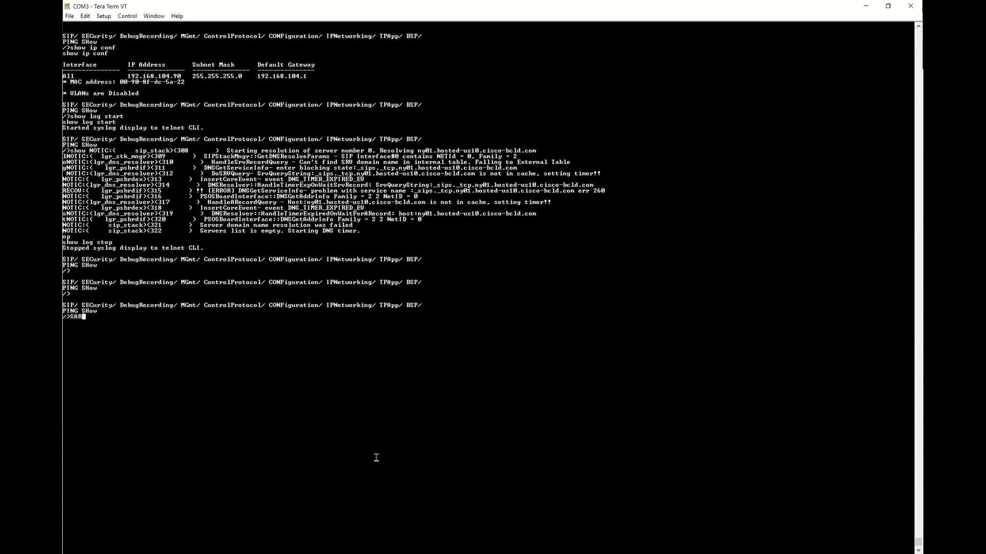
pyautogui.press('Return')
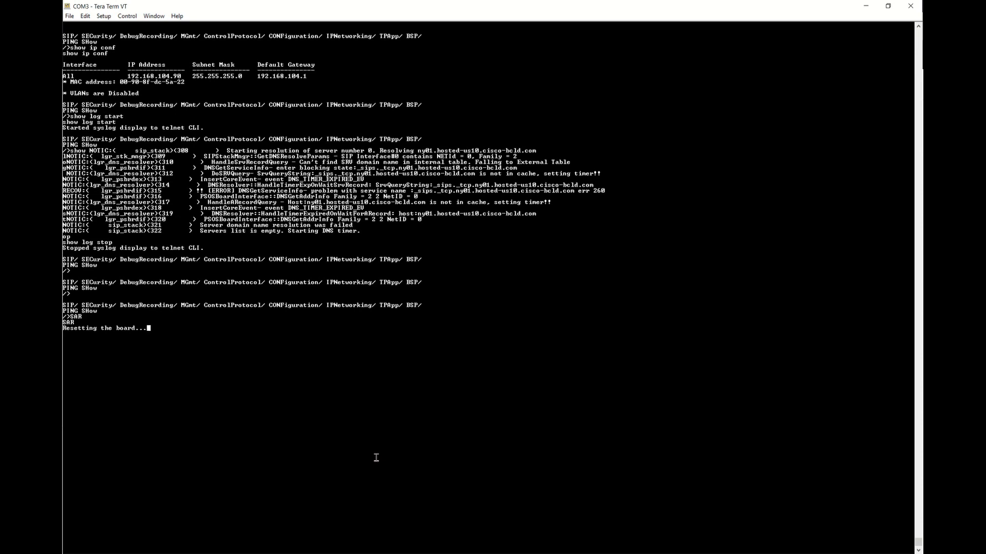
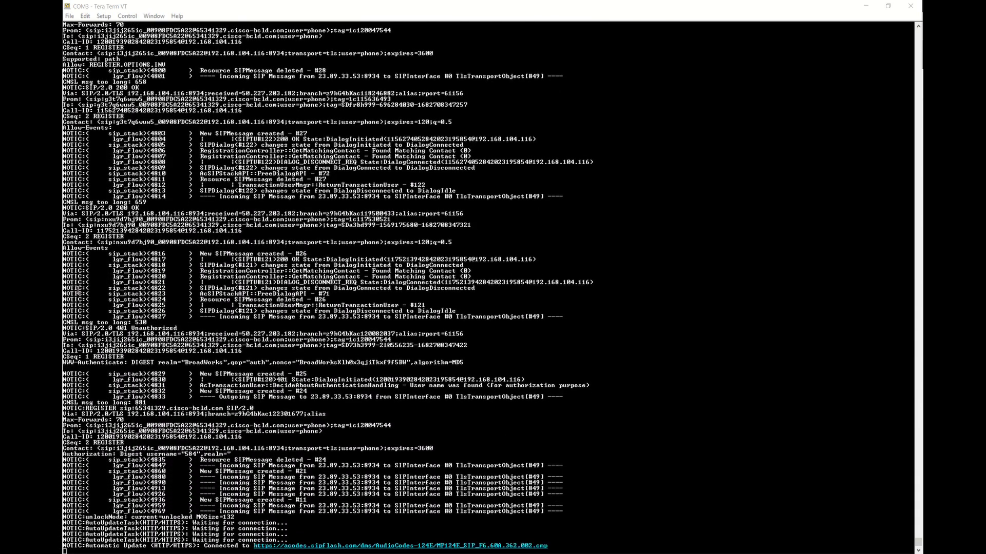
# Stop the gateway's live log display with 'show log stop'.
pyautogui.press('Return')
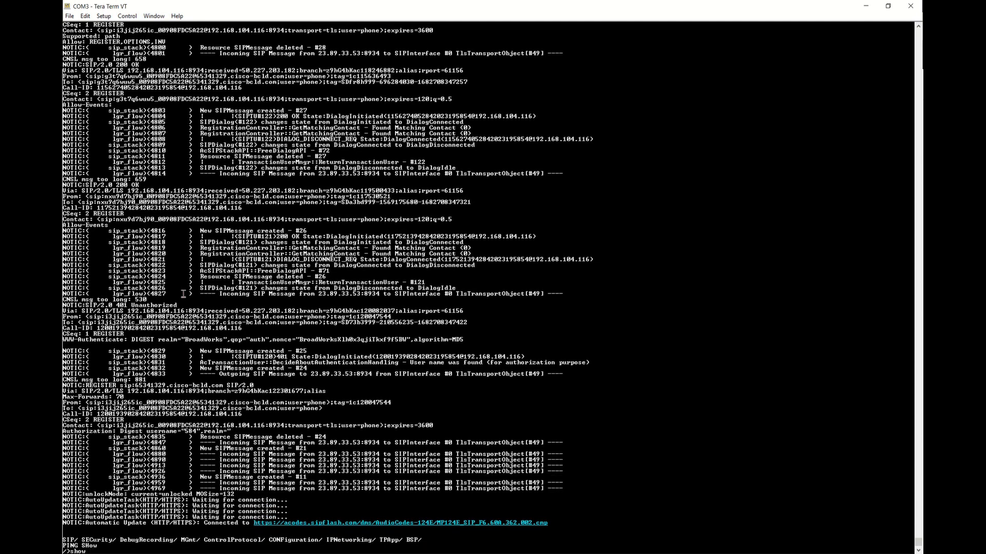
pyautogui.write('show log sto')
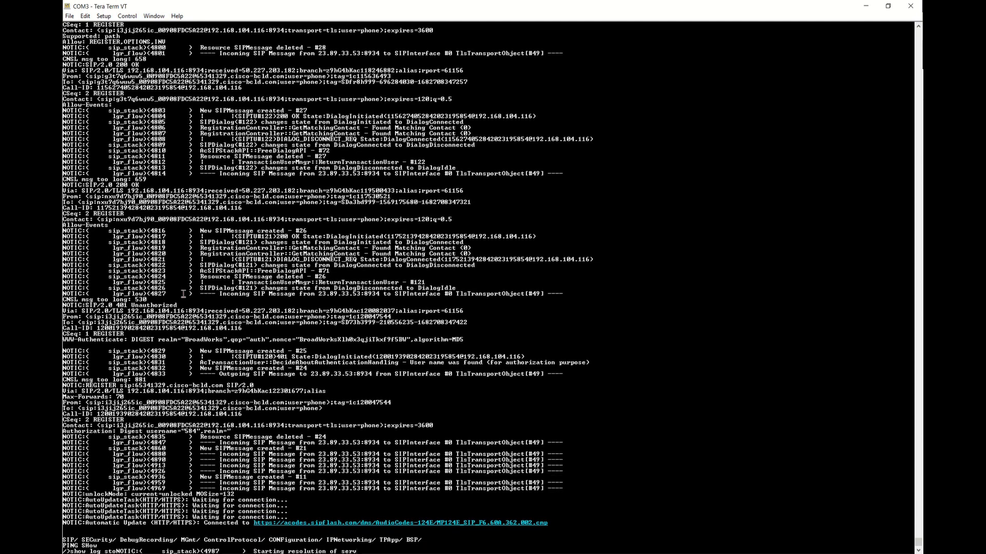
pyautogui.write('p')
pyautogui.press('Return')
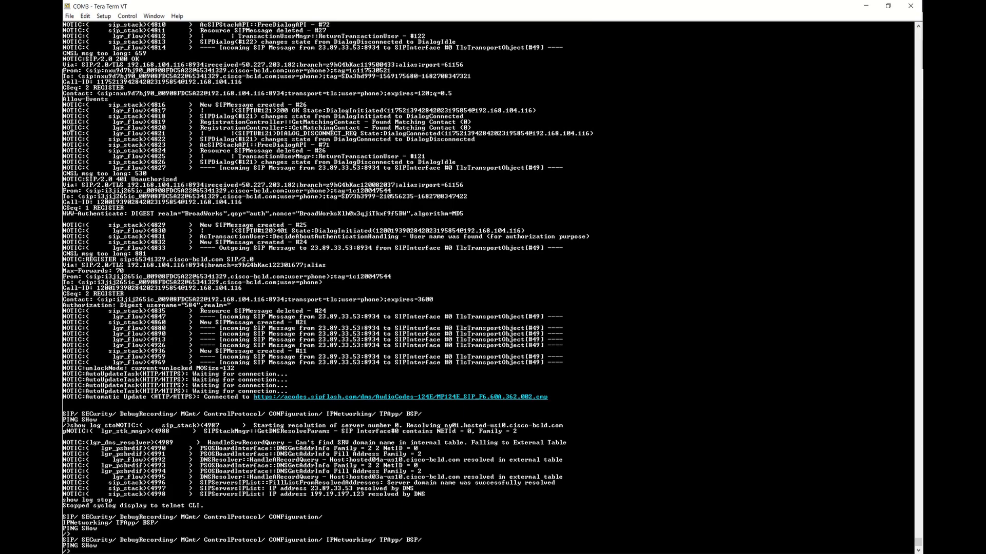
# Inspect the SIP REGISTER lines and registrar domain in the log, which show a 403 Forbidden rejection.
pyautogui.scroll(15, 97, 276)
pyautogui.scroll(20, 115, 220)
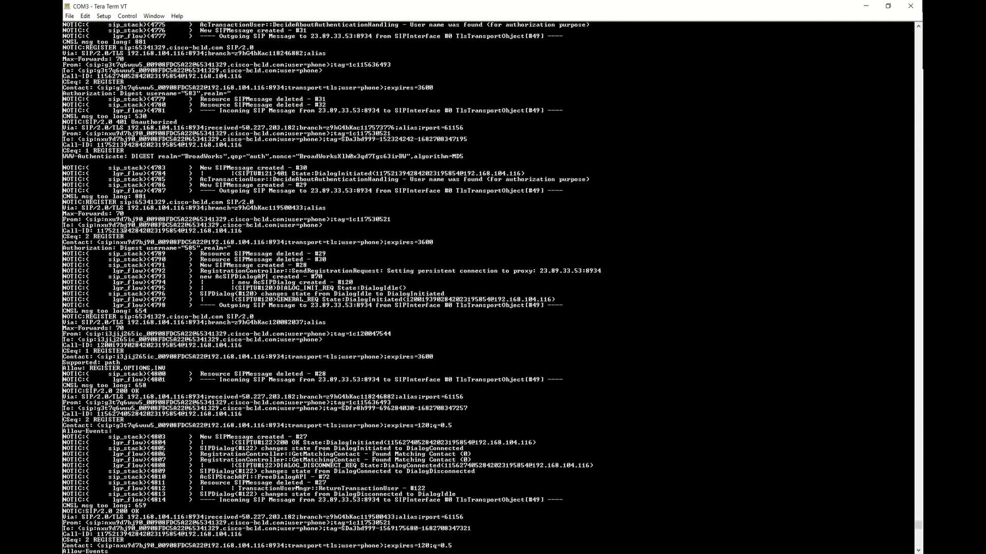
pyautogui.scroll(13, 123, 228)
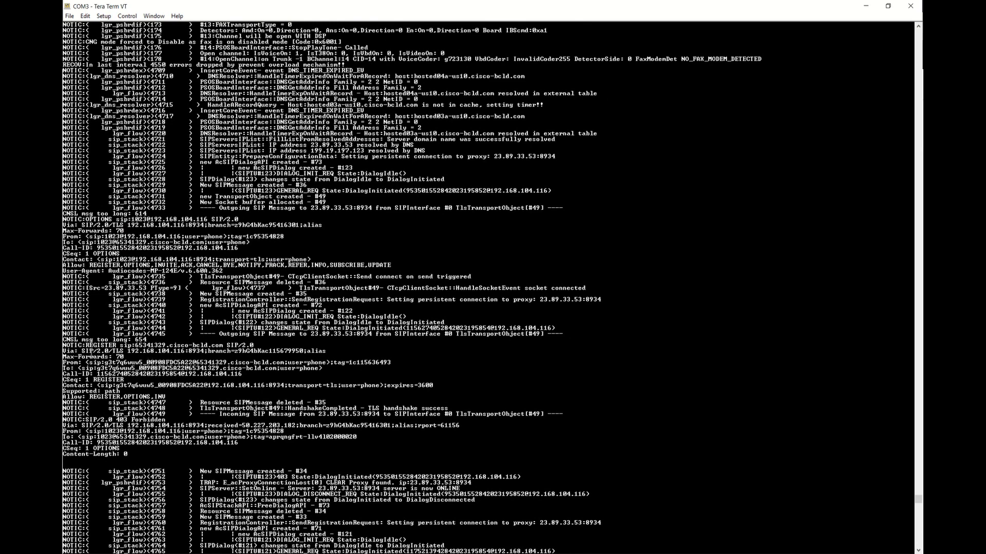
pyautogui.doubleClick(100, 346)
pyautogui.doubleClick(204, 346)
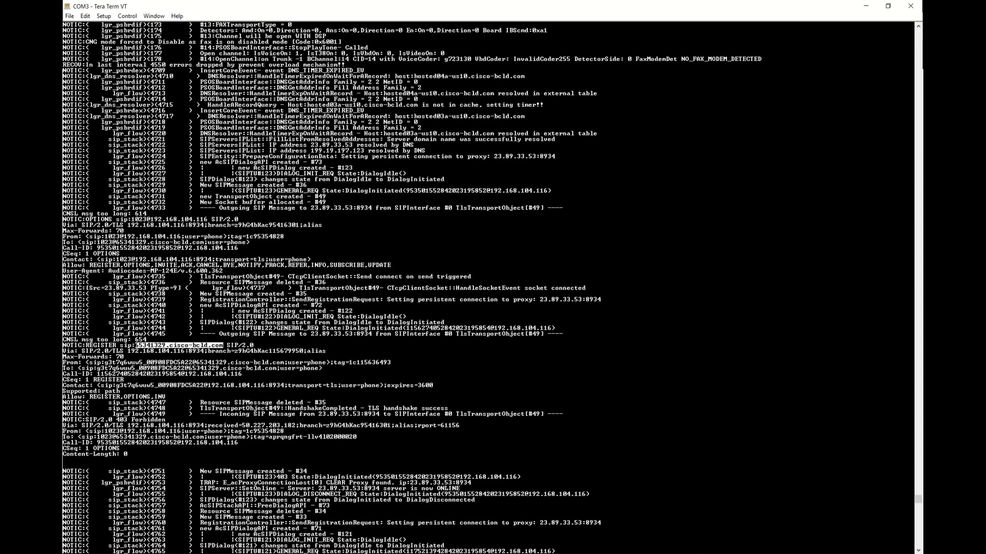
pyautogui.hotkey('alt', 'Tab')
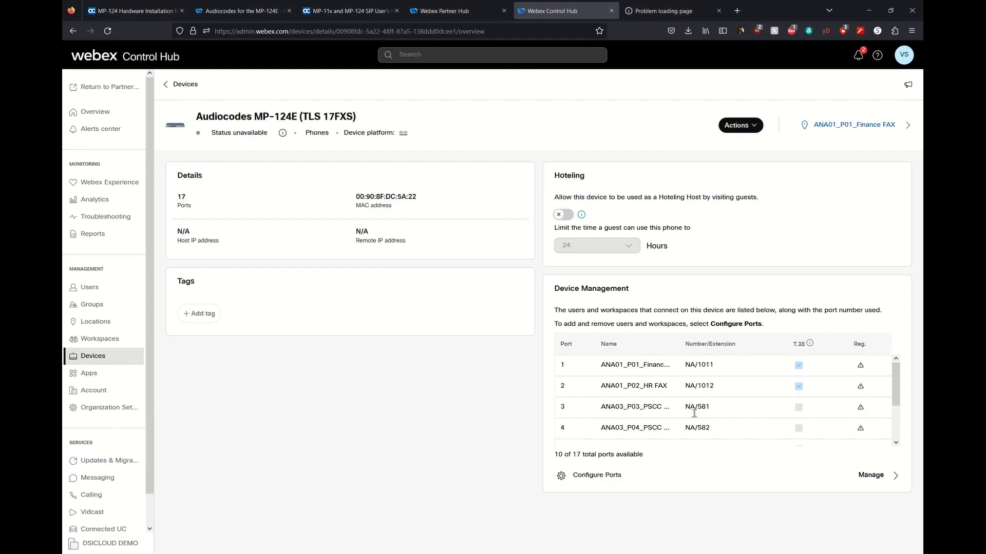
# Check the MP-124E port Reg. status from the ANA01_P01_Finance FAX workspace, then view all devices.
pyautogui.click(872, 127)
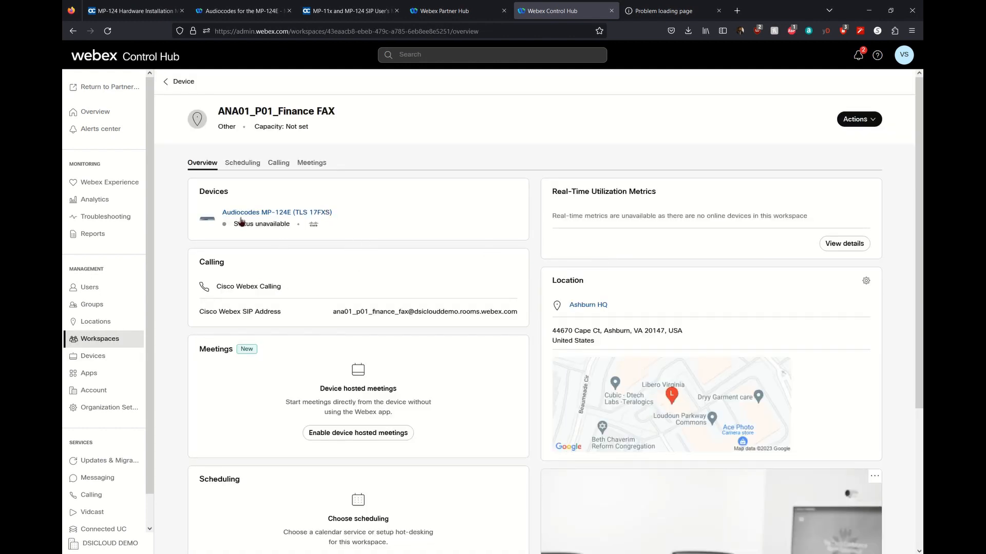
pyautogui.click(241, 213)
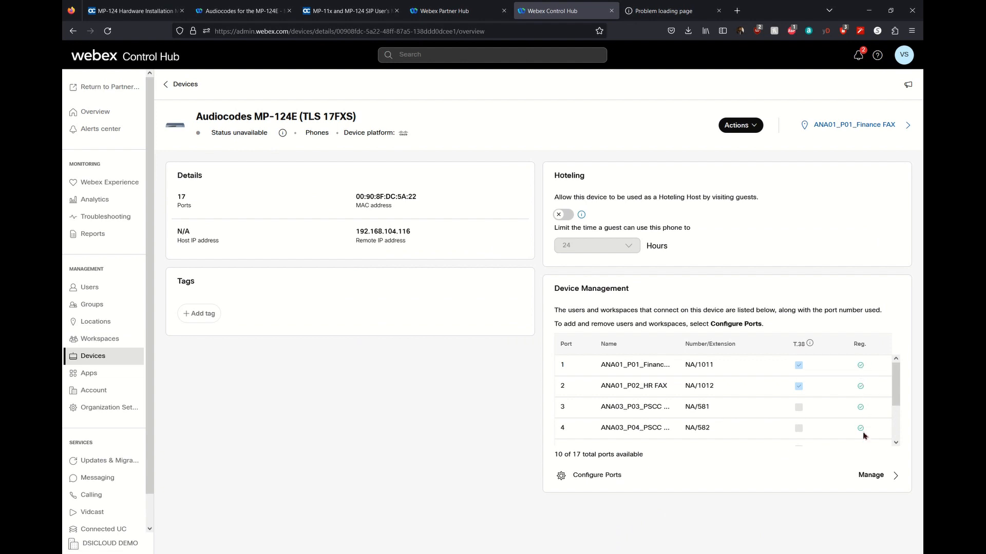
pyautogui.moveTo(893, 385); pyautogui.dragTo(898, 430)
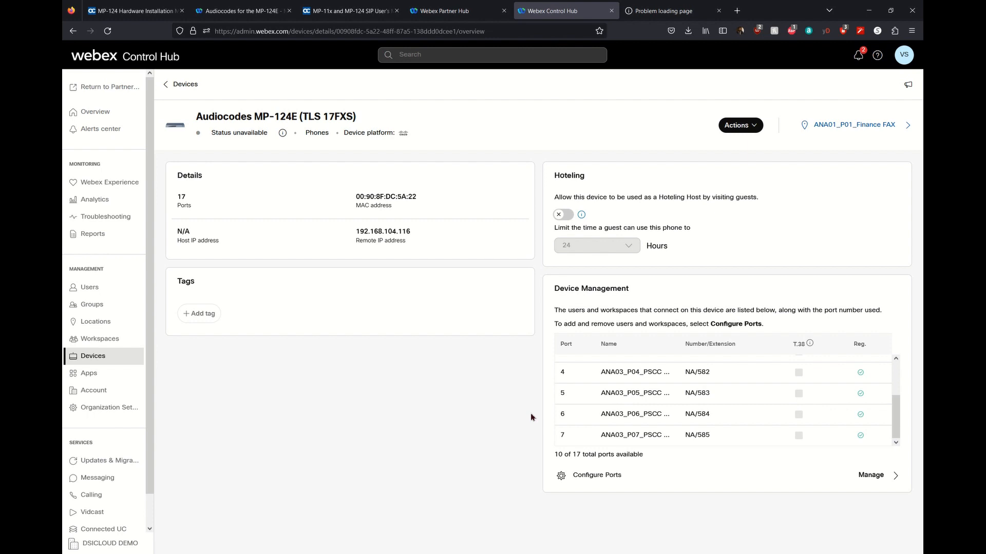
pyautogui.click(98, 356)
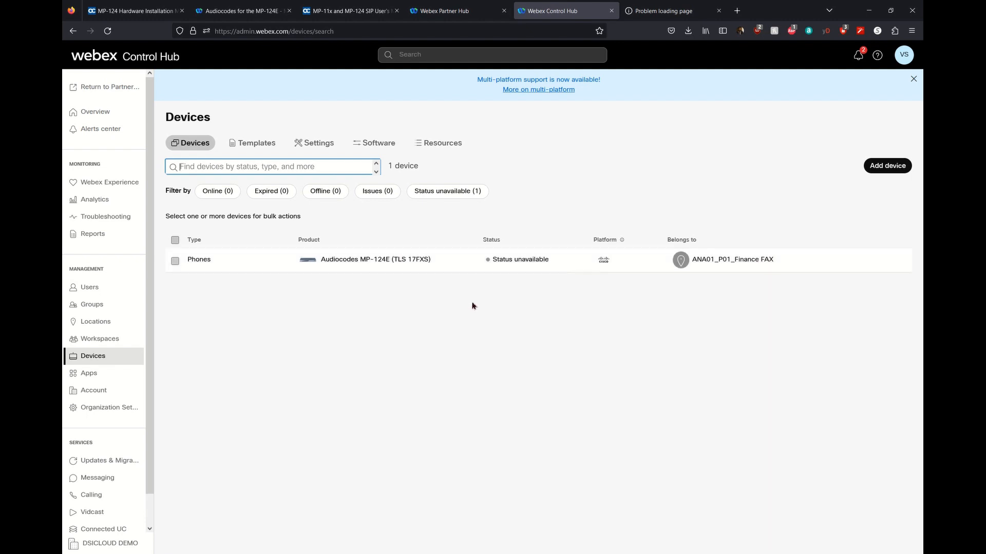
pyautogui.click(109, 339)
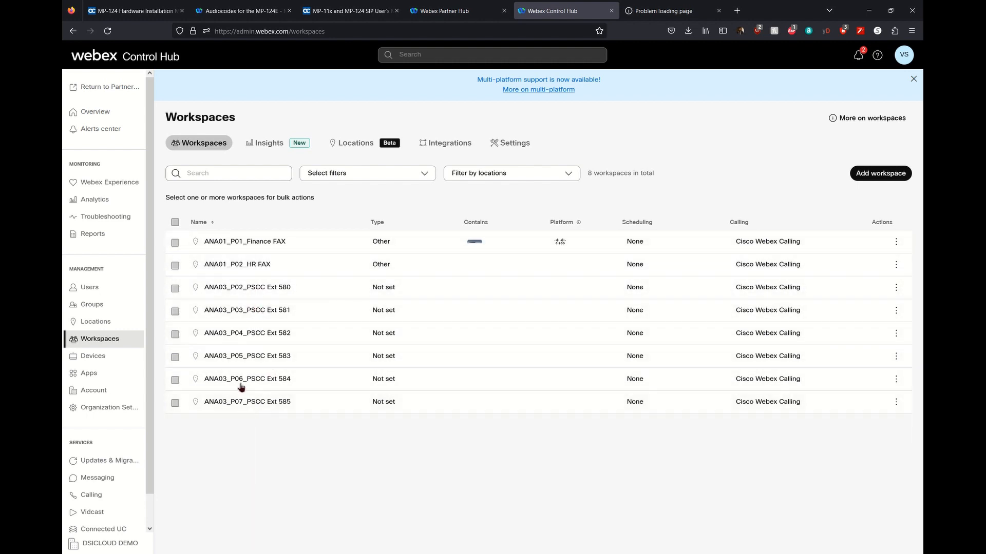
pyautogui.moveTo(479, 248)
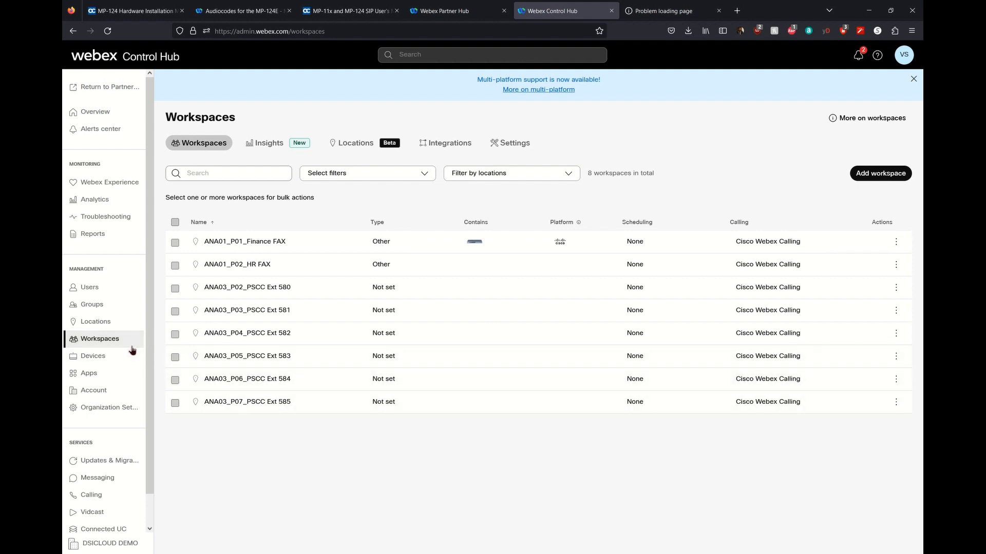
pyautogui.click(104, 362)
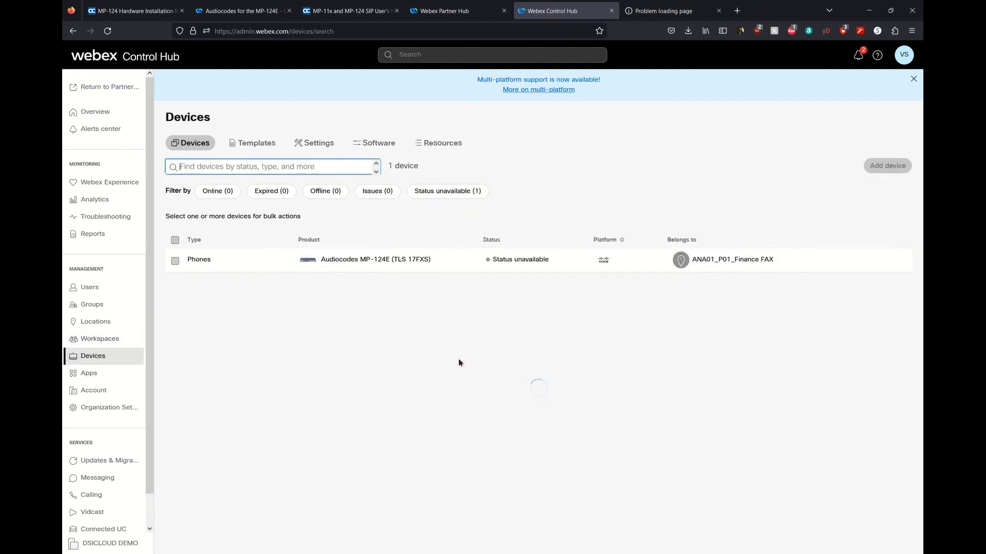
# Review each MP-124E port's T.38, hotline and call-decline behaviors without saving.
pyautogui.click(373, 266)
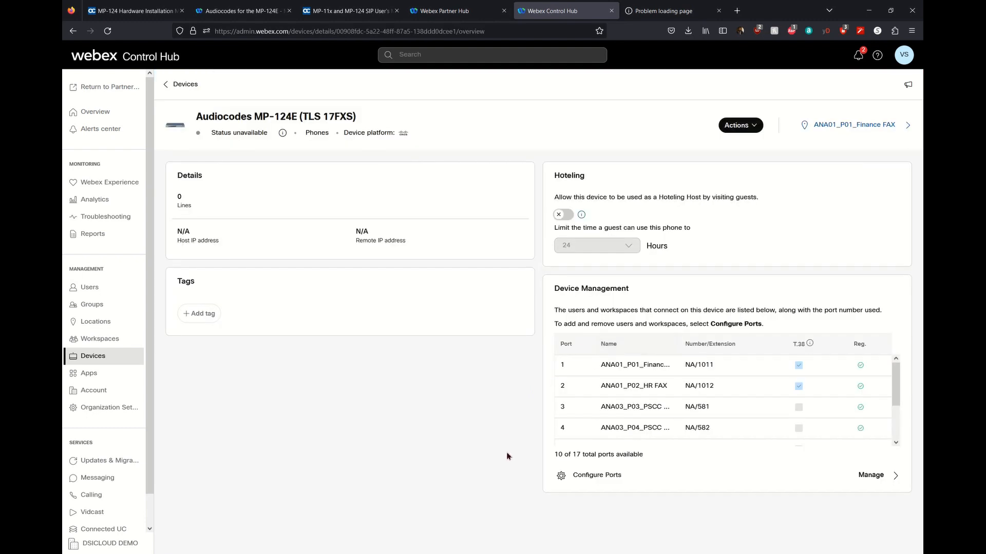
pyautogui.click(896, 476)
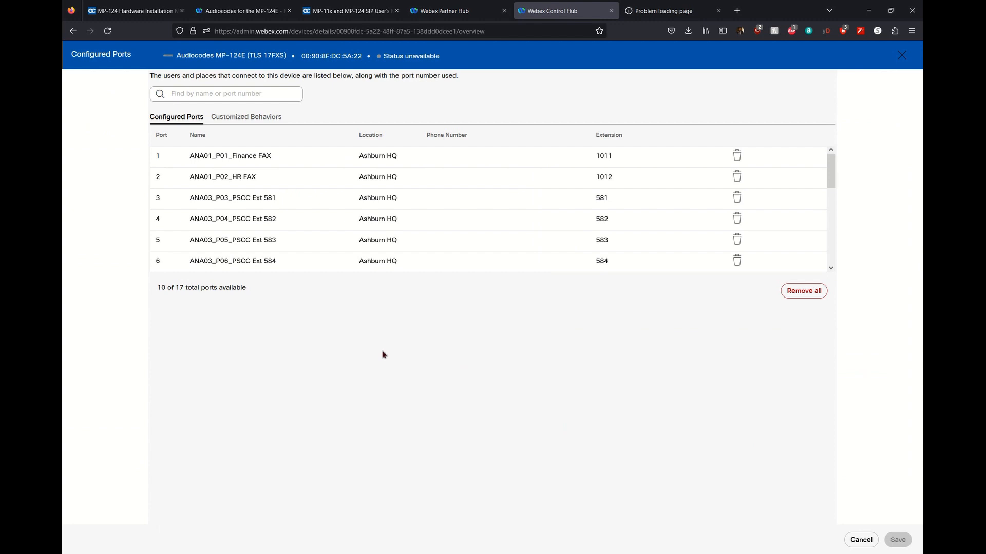
pyautogui.click(247, 118)
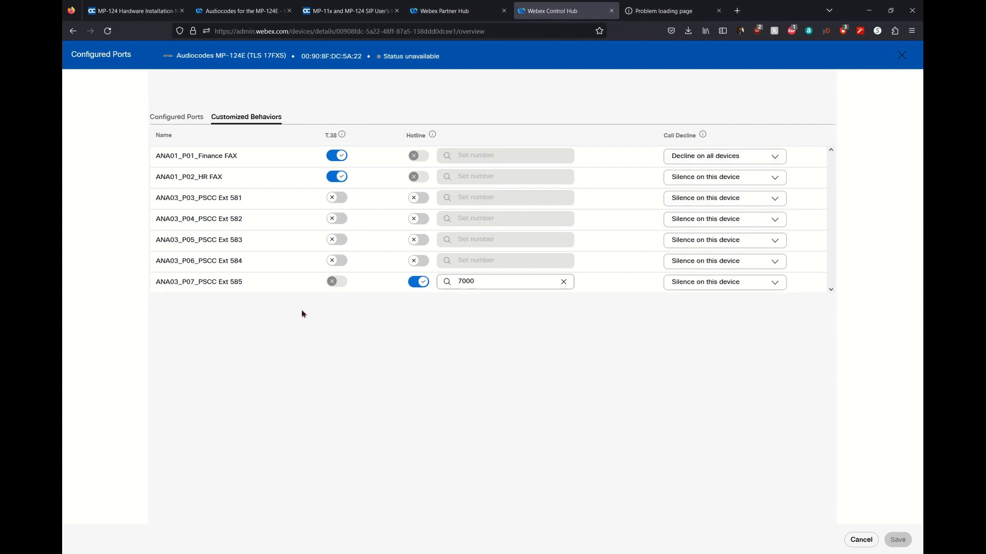
pyautogui.click(858, 540)
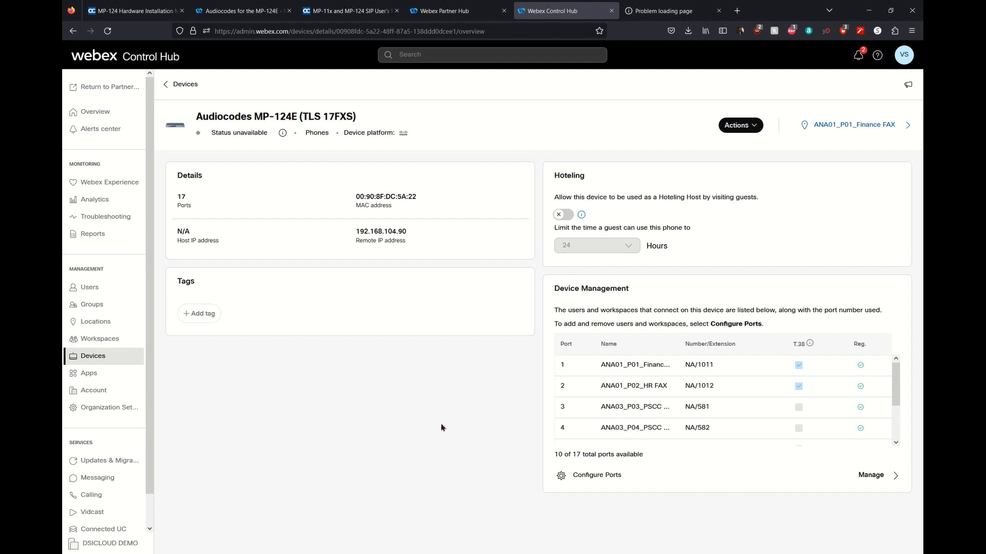
# Review the MP-124E port assignments unchanged, then bring up the Actions menu.
pyautogui.click(627, 485)
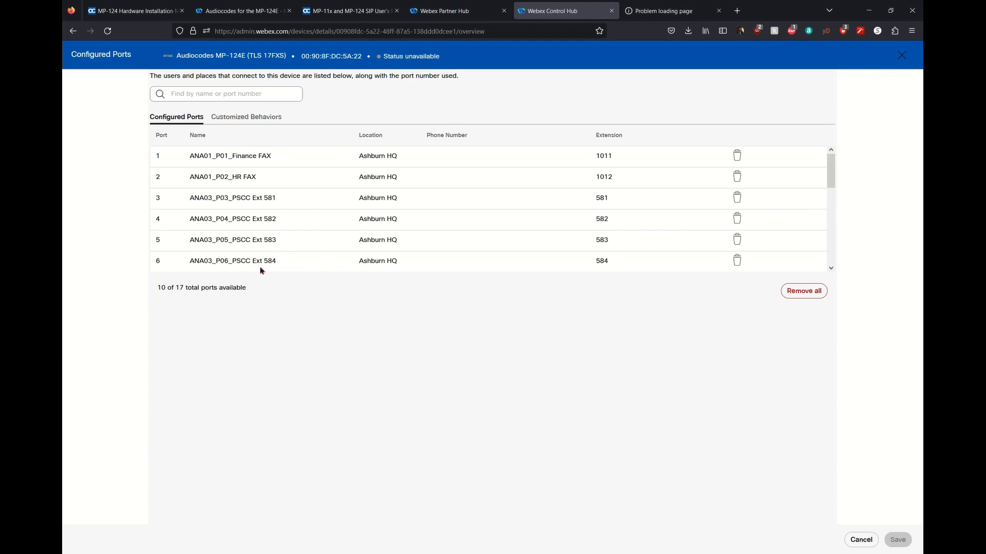
pyautogui.click(861, 540)
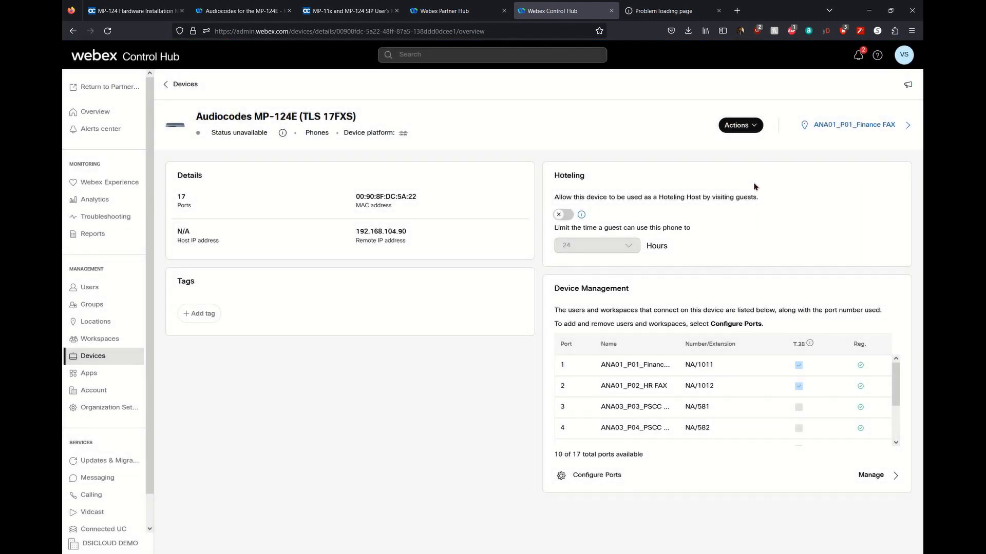
pyautogui.click(752, 131)
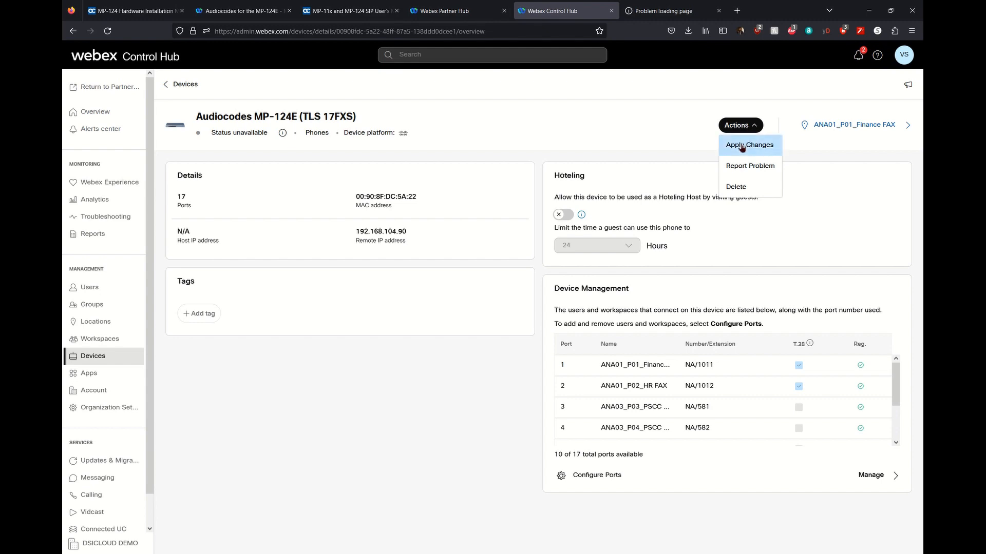
# Apply the pending changes to the MP-124E gateway and return to the Tera Term console.
pyautogui.click(739, 146)
pyautogui.click(554, 177)
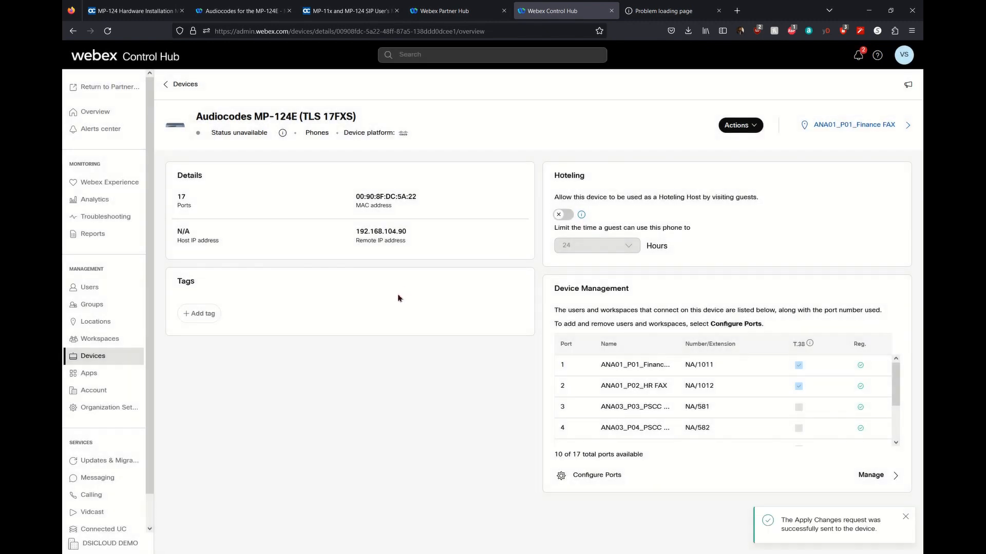
pyautogui.click(386, 553)
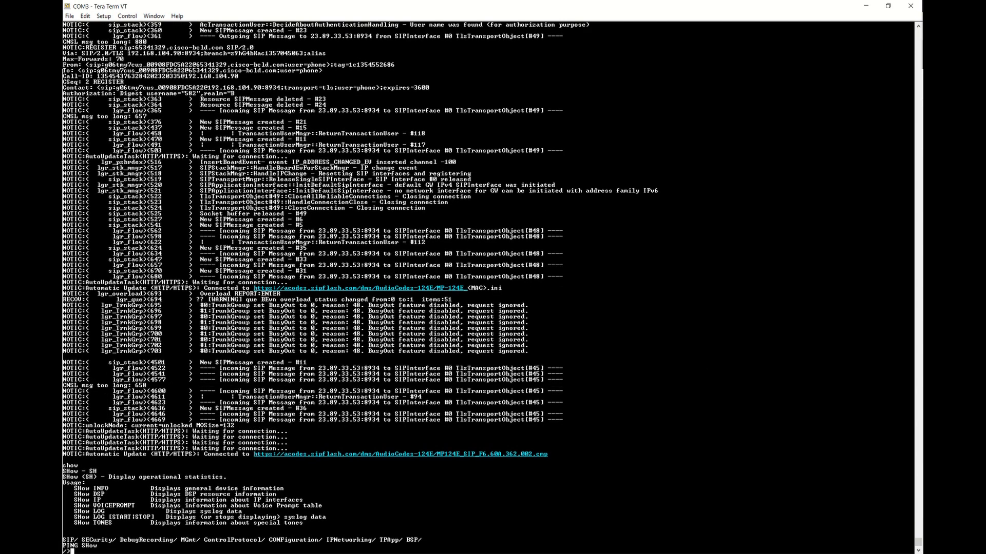
# Stop the gateway's syslog display from the CLI prompt with the show logs command.
pyautogui.press('Return')
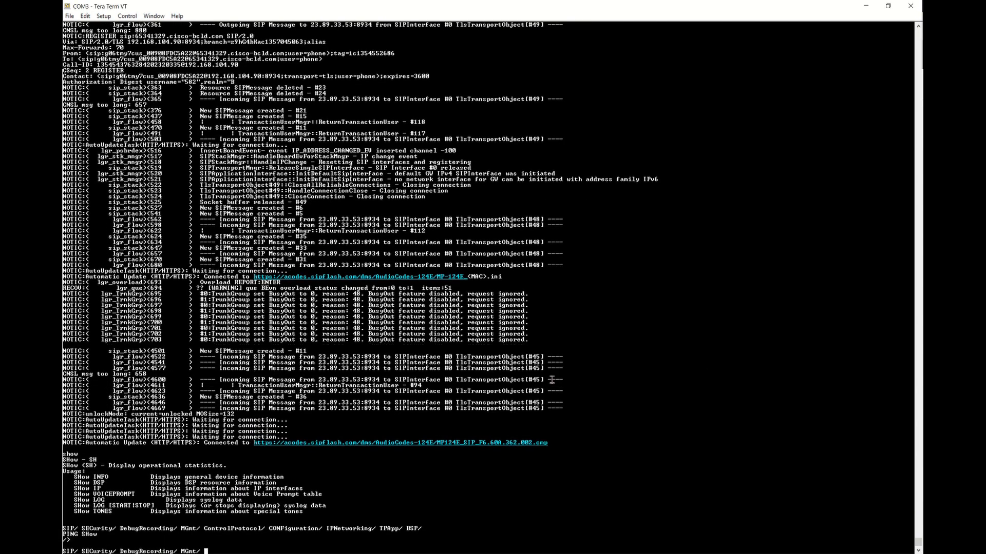
pyautogui.write('show logs st')
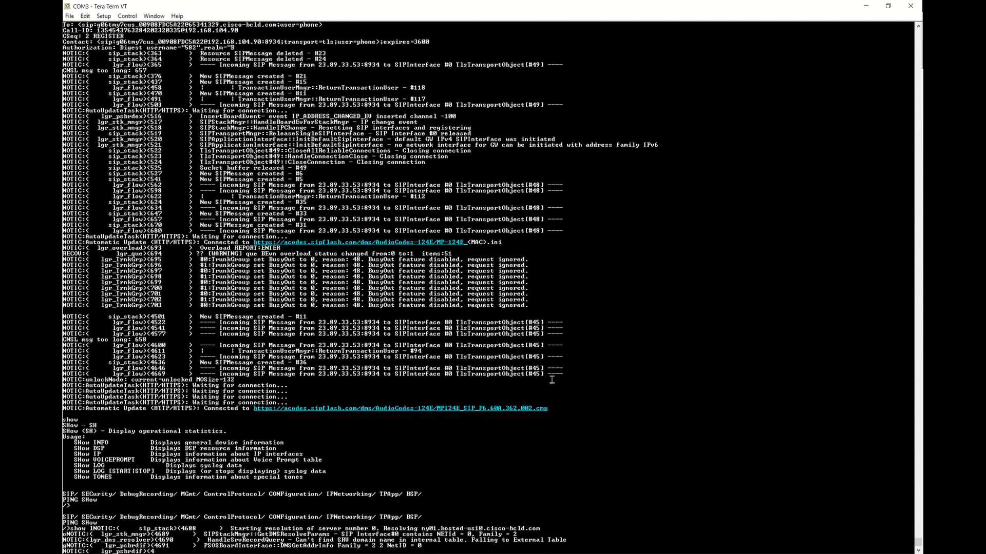
pyautogui.write('art')
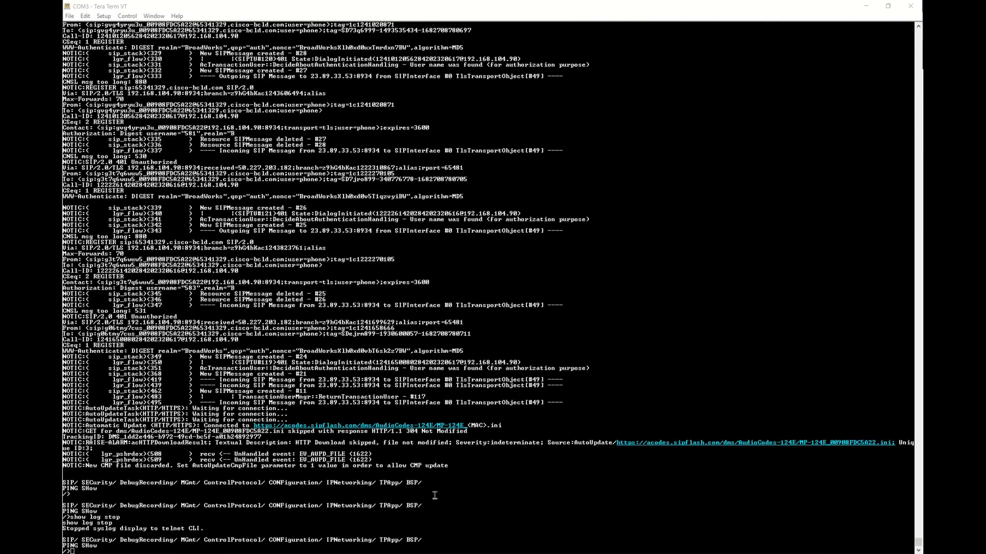
pyautogui.press('Return')
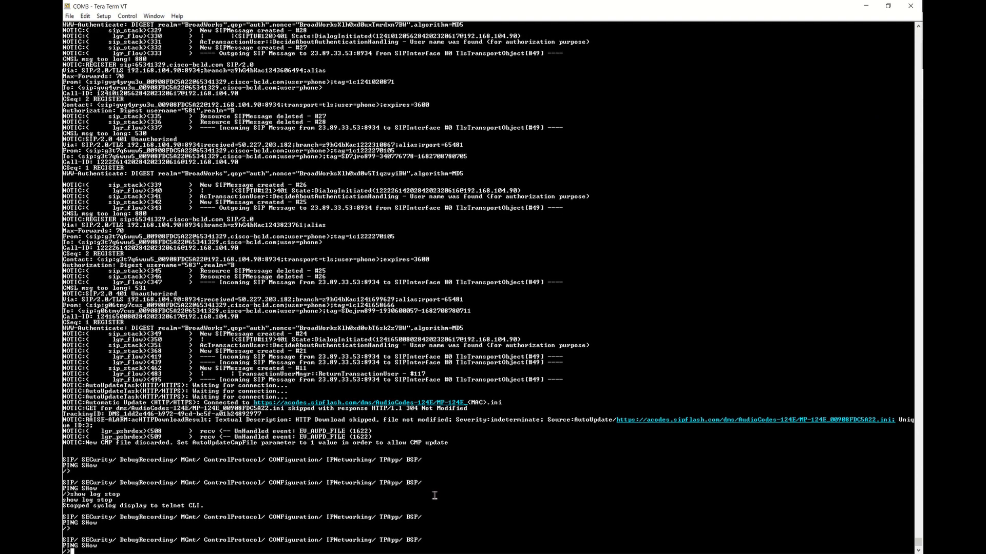
# Enter the configuration menu and print the full ini configuration with 'cf get'.
pyautogui.write('show')
pyautogui.press('BackSpace')
pyautogui.press('BackSpace')
pyautogui.press('BackSpace')
pyautogui.press('BackSpace')
pyautogui.write('conf get')
pyautogui.press('Return')
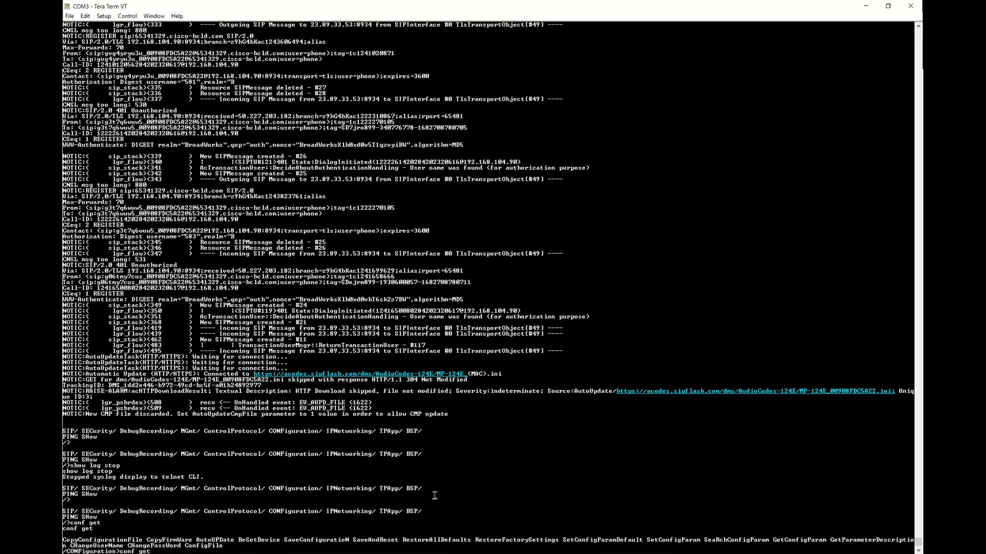
pyautogui.write('conf get')
pyautogui.press('Return')
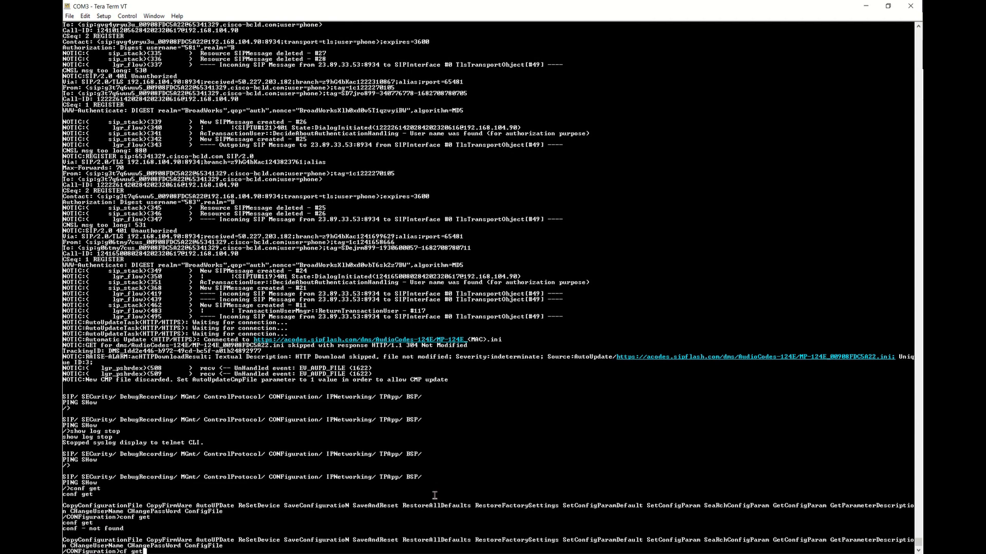
pyautogui.write('cf get')
pyautogui.press('Return')
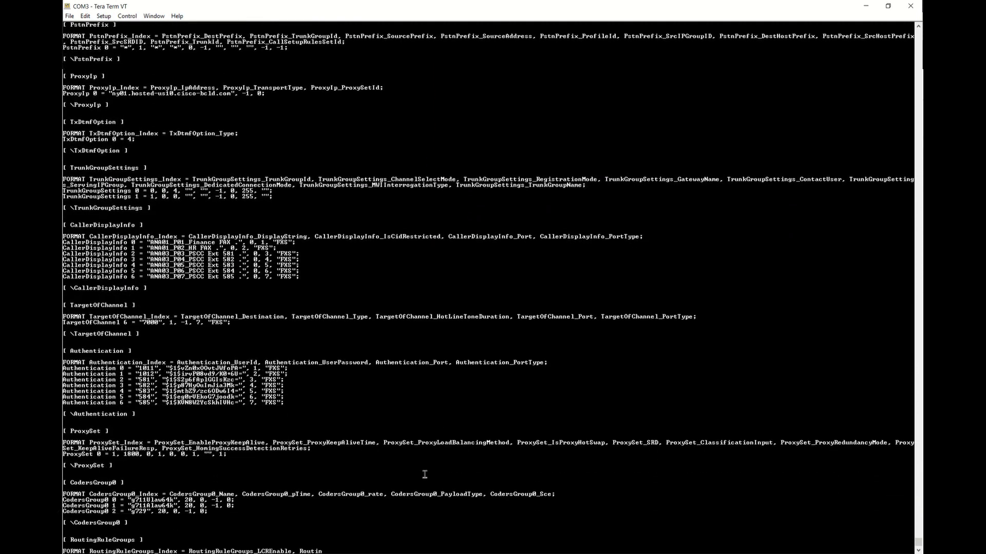
pyautogui.scroll(20, 261, 473)
pyautogui.scroll(20, 173, 299)
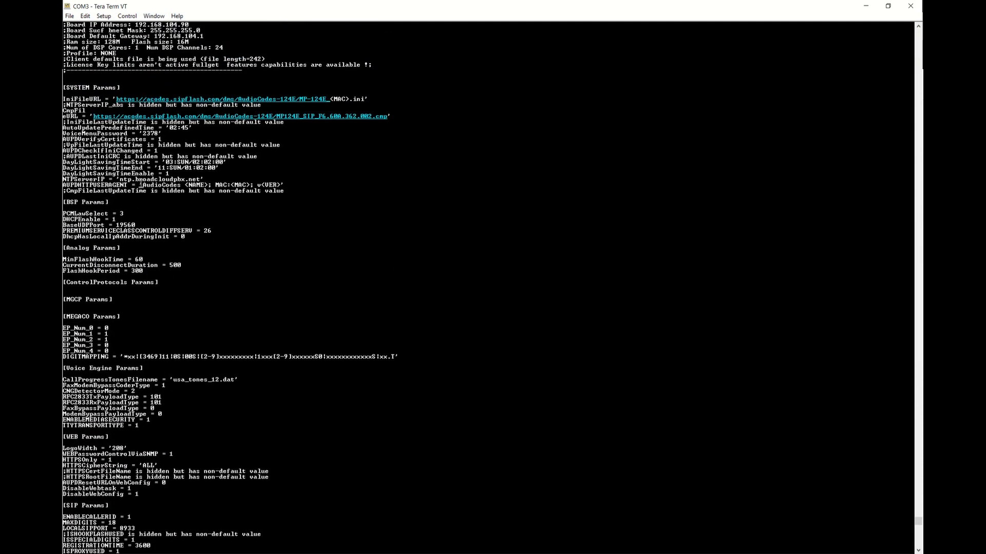
pyautogui.scroll(1, 121, 213)
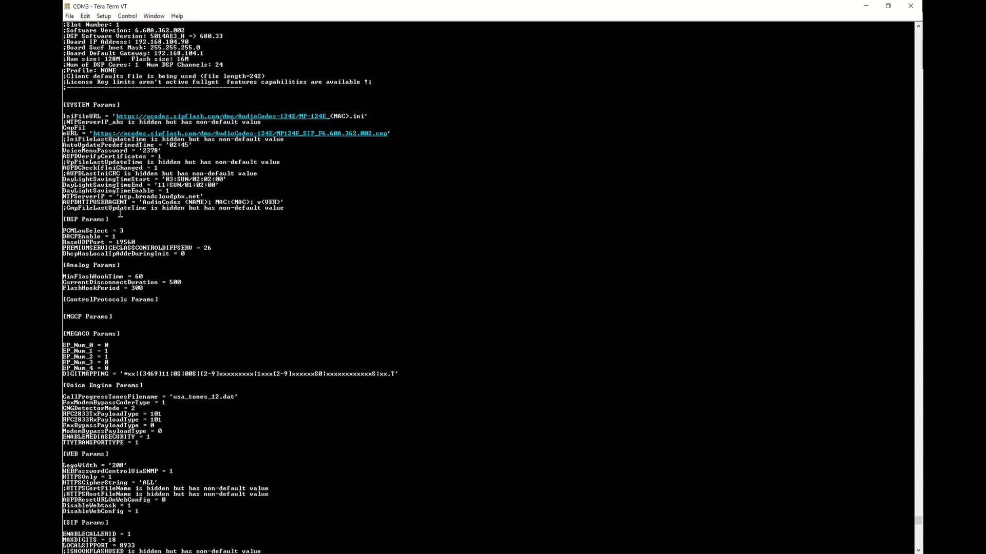
pyautogui.scroll(-7, 126, 213)
pyautogui.scroll(-9, 129, 212)
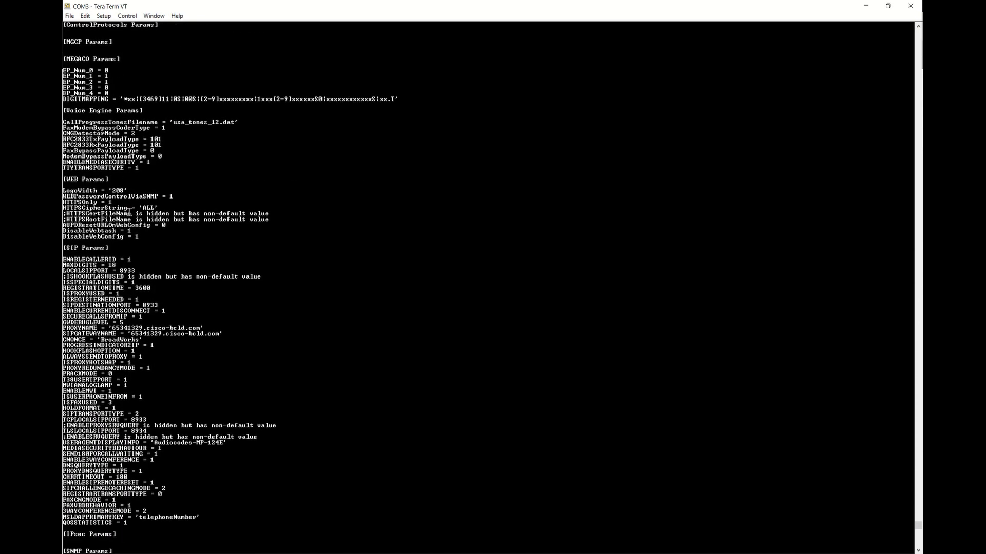
pyautogui.doubleClick(154, 329)
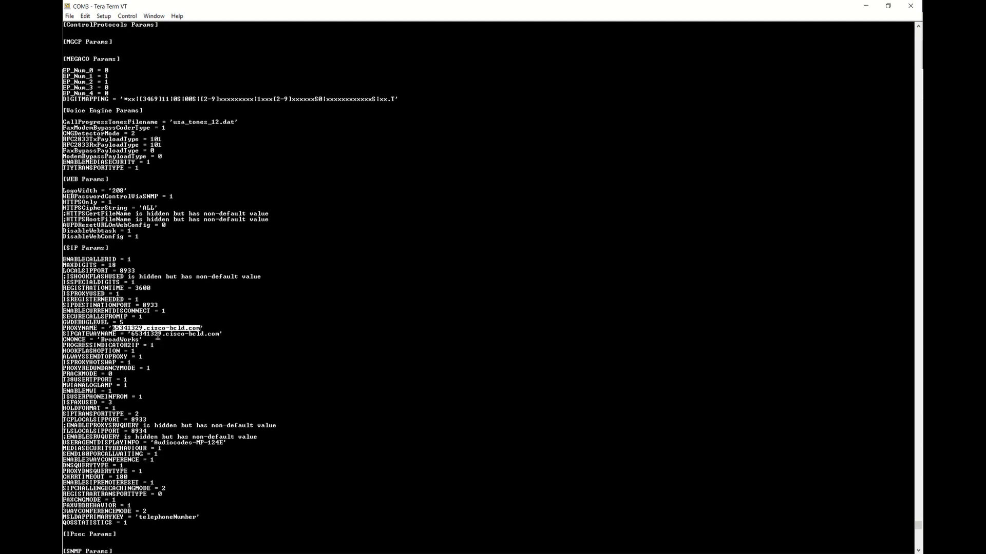
pyautogui.click(162, 342)
pyautogui.doubleClick(163, 334)
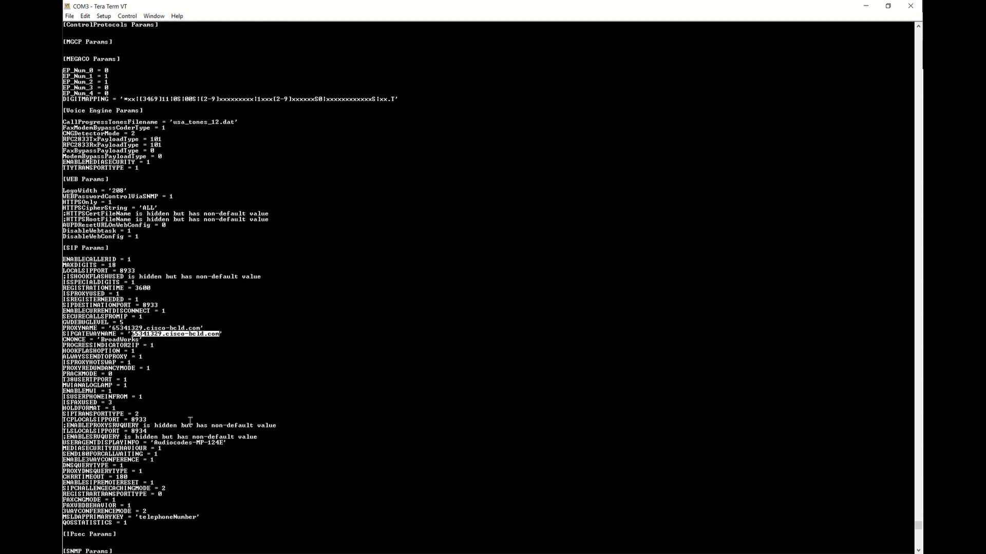
pyautogui.scroll(-18, 191, 421)
pyautogui.scroll(-4, 190, 419)
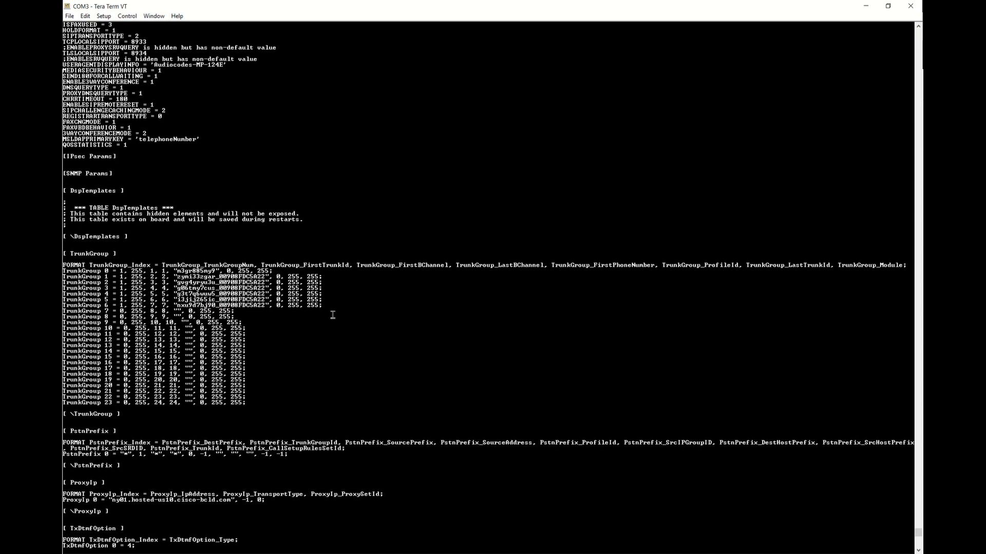
pyautogui.moveTo(331, 301); pyautogui.dragTo(62, 282)
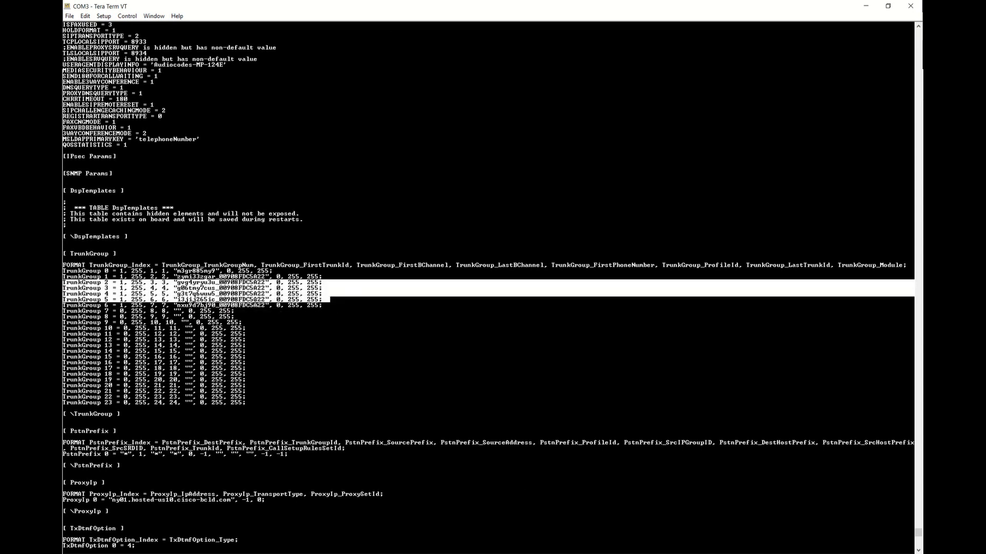
pyautogui.click(219, 302)
pyautogui.moveTo(354, 308); pyautogui.dragTo(63, 287)
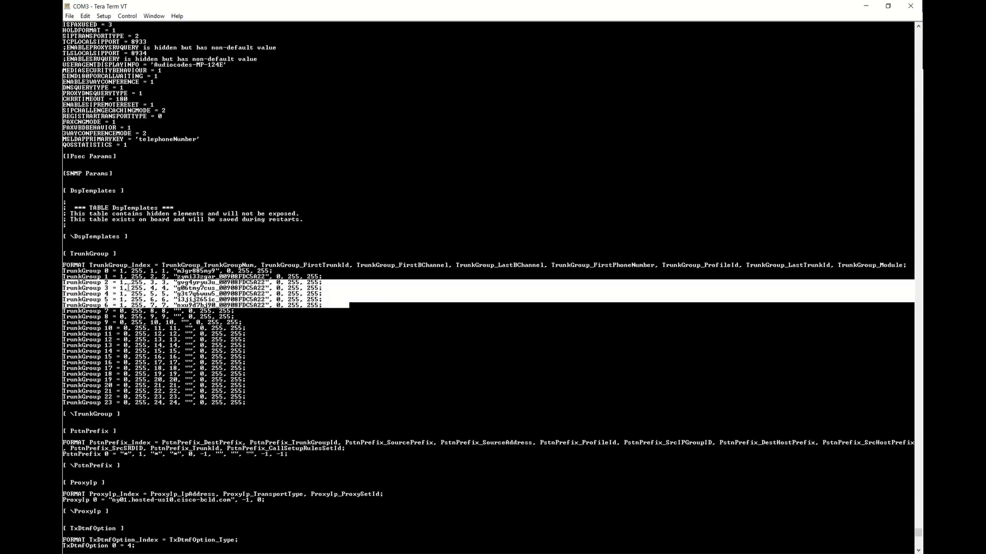
pyautogui.click(248, 295)
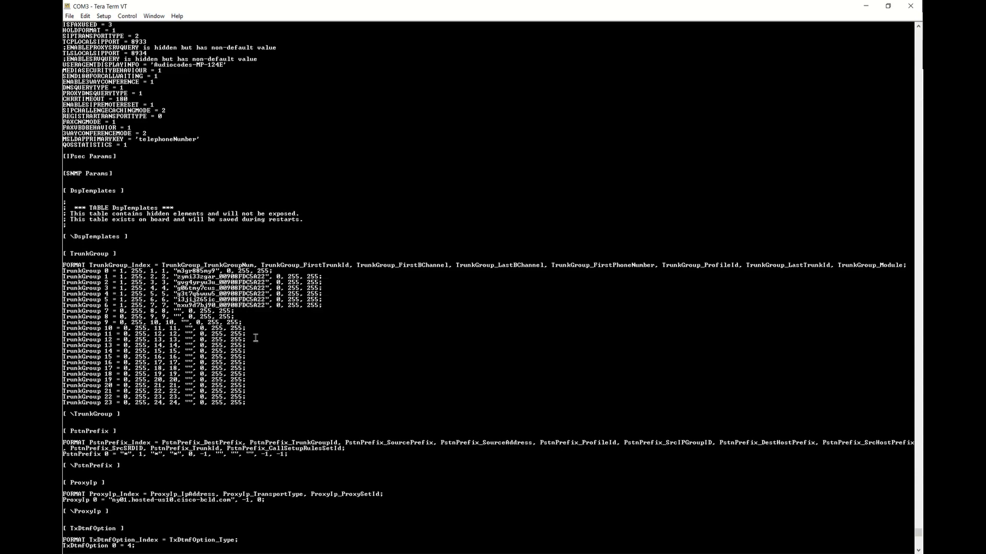
pyautogui.scroll(-9, 221, 355)
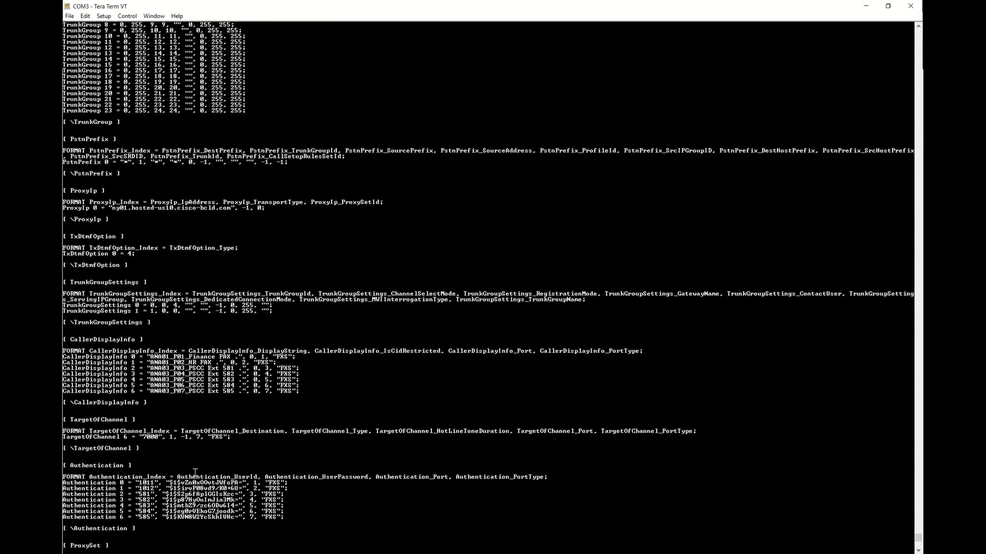
pyautogui.doubleClick(145, 483)
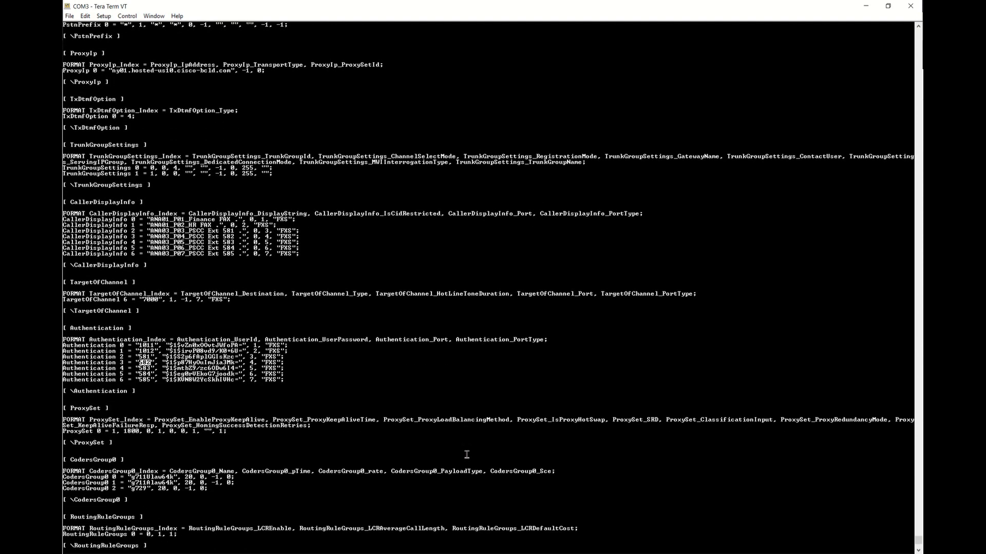